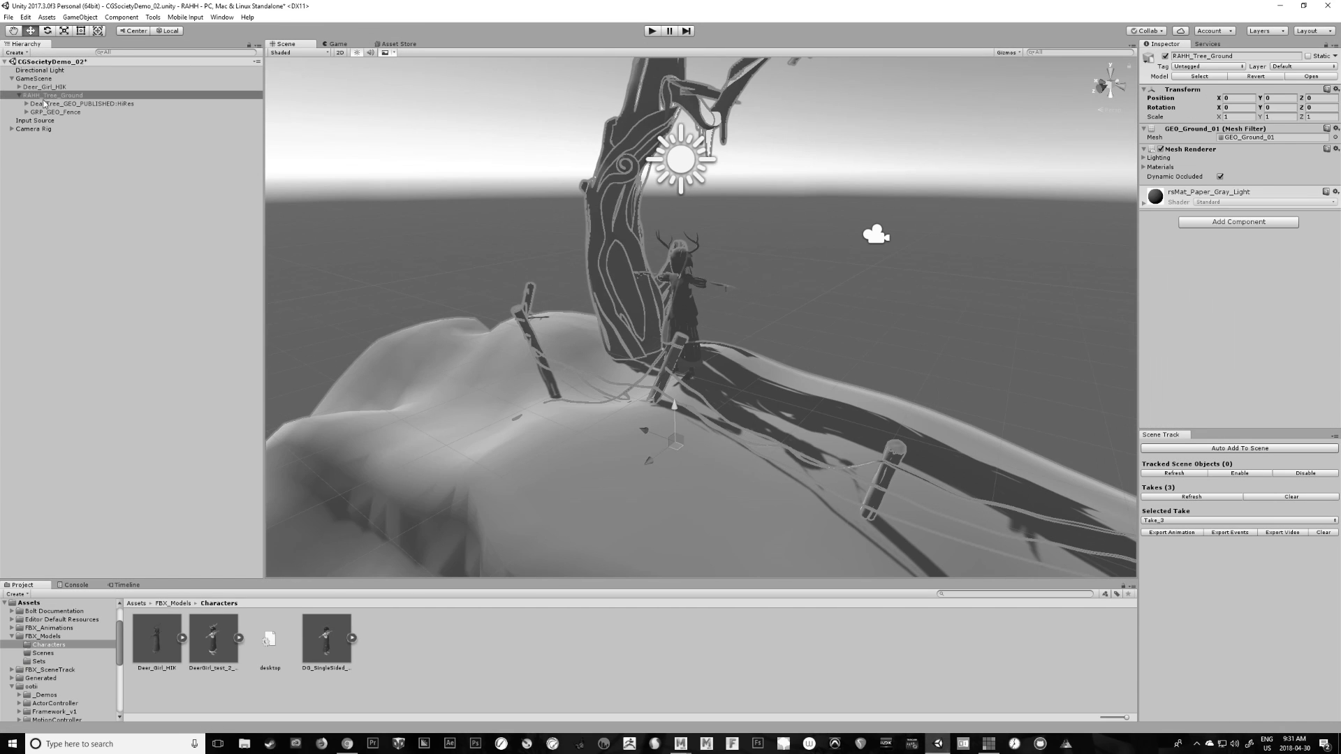
Add a collider component to the RAHH_Tree_Ground object, searching the components for "col"
{"action": "left_click", "coordinate": [1238, 222]}
{"action": "type", "text": "col"}
{"action": "left_click", "coordinate": [1232, 353]}
Review the Actor Controller settings on the Deer_Girl_HIK character
{"action": "left_click", "coordinate": [651, 31]}
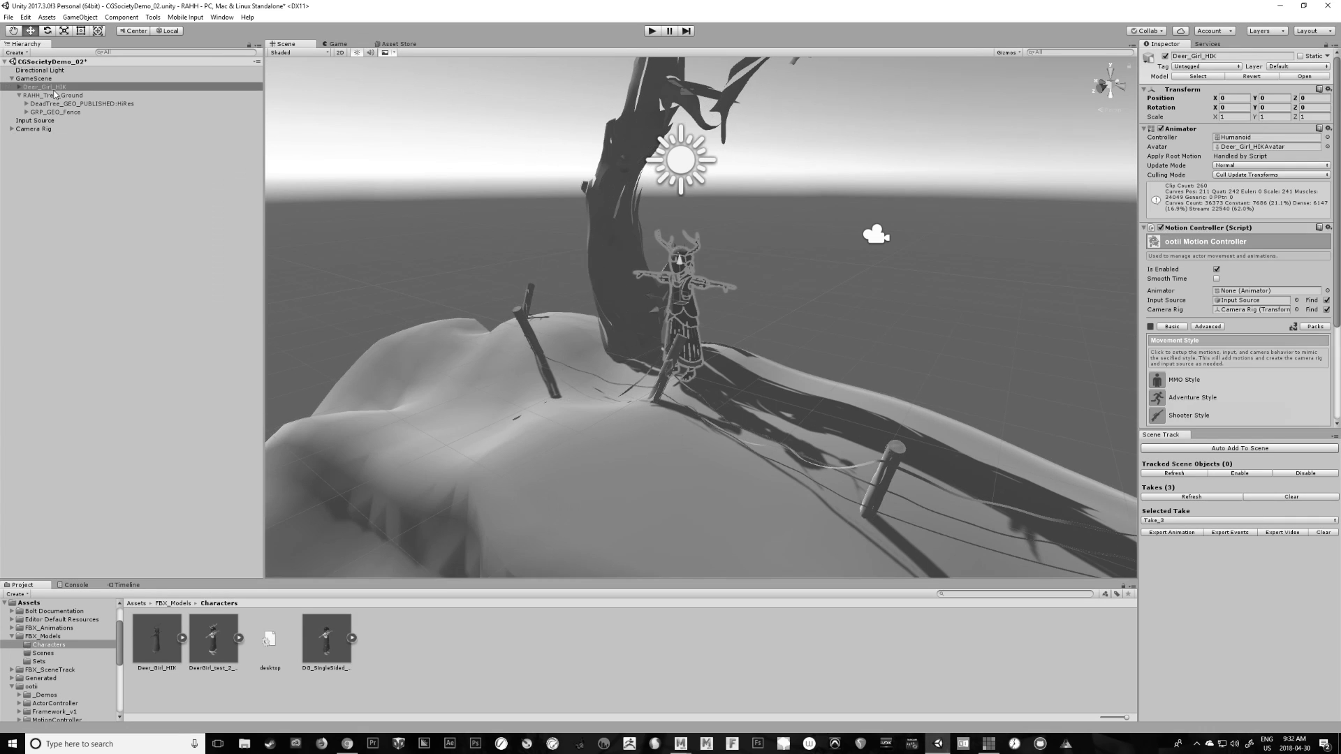
{"action": "scroll", "coordinate": [1147, 236], "scroll_direction": "down", "scroll_amount": 2}
{"action": "scroll", "coordinate": [1147, 235], "scroll_direction": "down", "scroll_amount": 10}
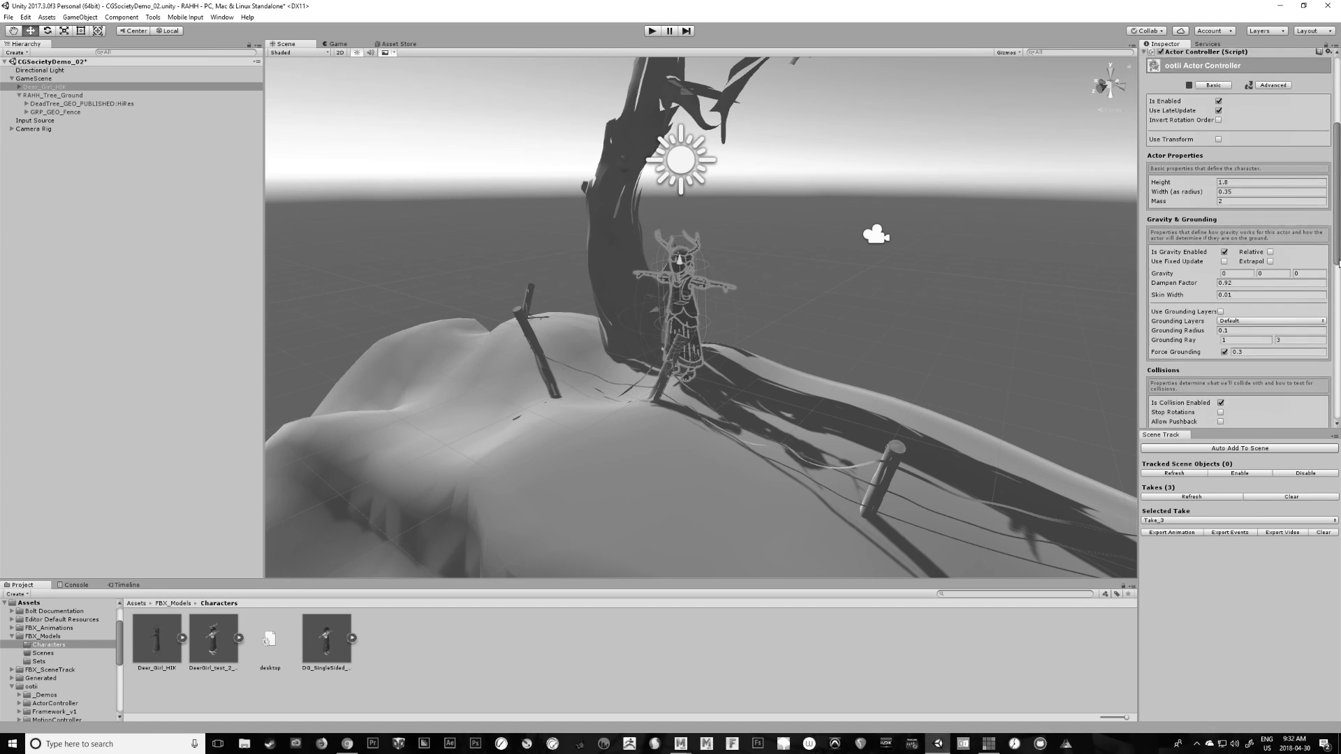
Play-test the scene by walking the deer girl around and orbiting the game camera, and end the test
{"action": "key", "text": "ctrl+p"}
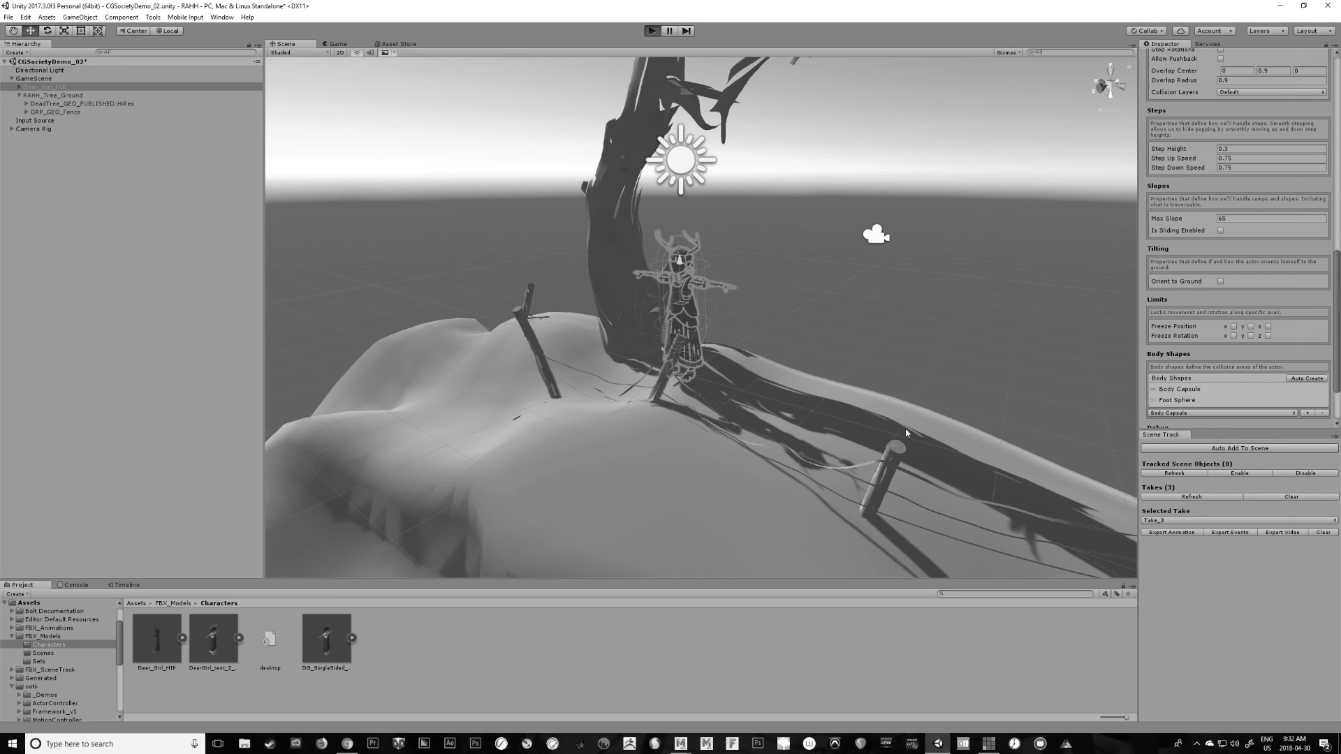
{"action": "key", "text": "a"}
{"action": "key", "text": "d"}
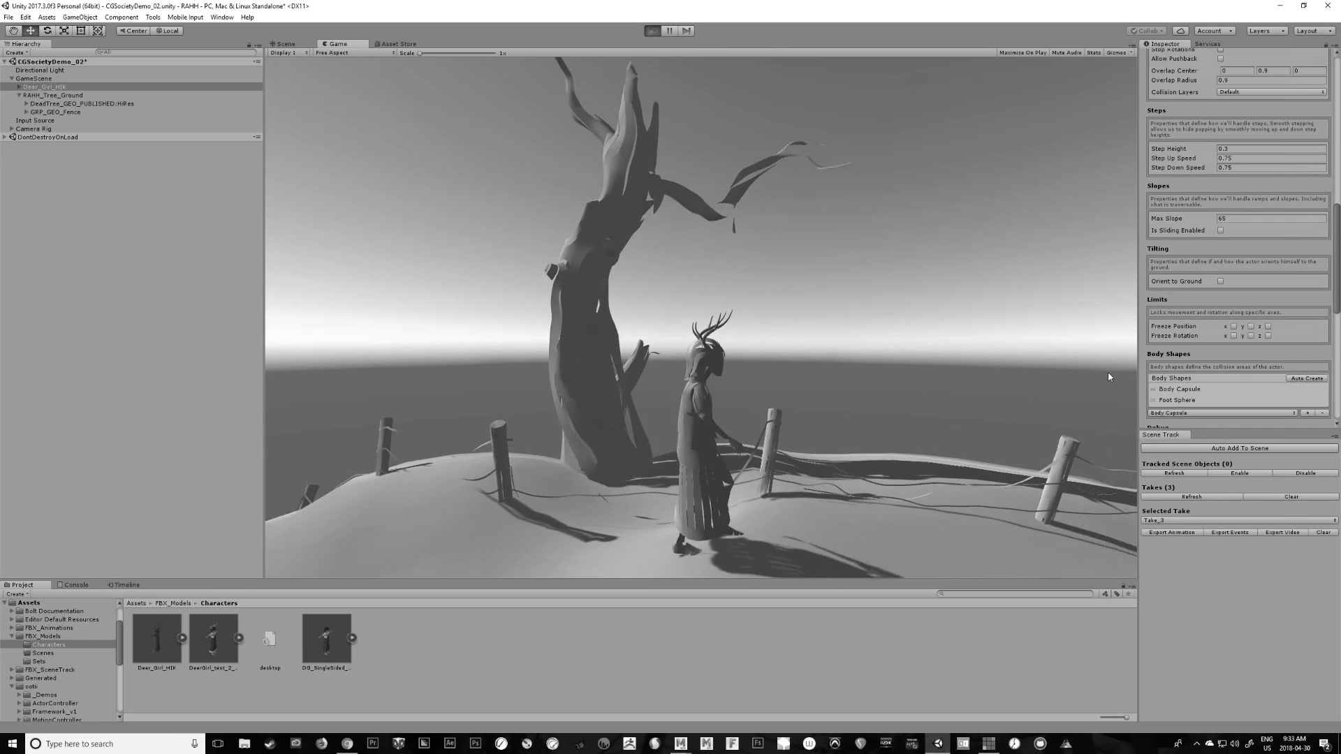
{"action": "key", "text": "a"}
{"action": "key", "text": "w"}
{"action": "right_click_drag", "start_coordinate": [1128, 459], "coordinate": [567, 426]}
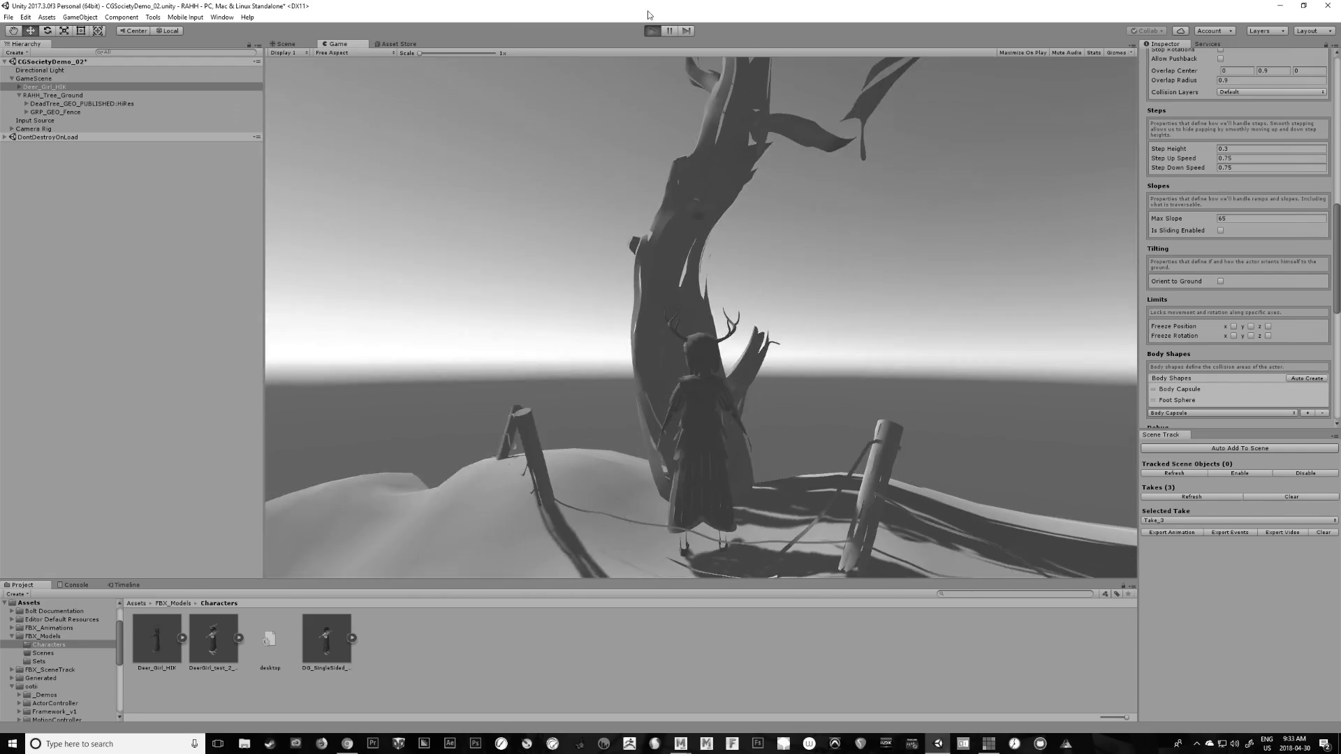
{"action": "left_click", "coordinate": [651, 30]}
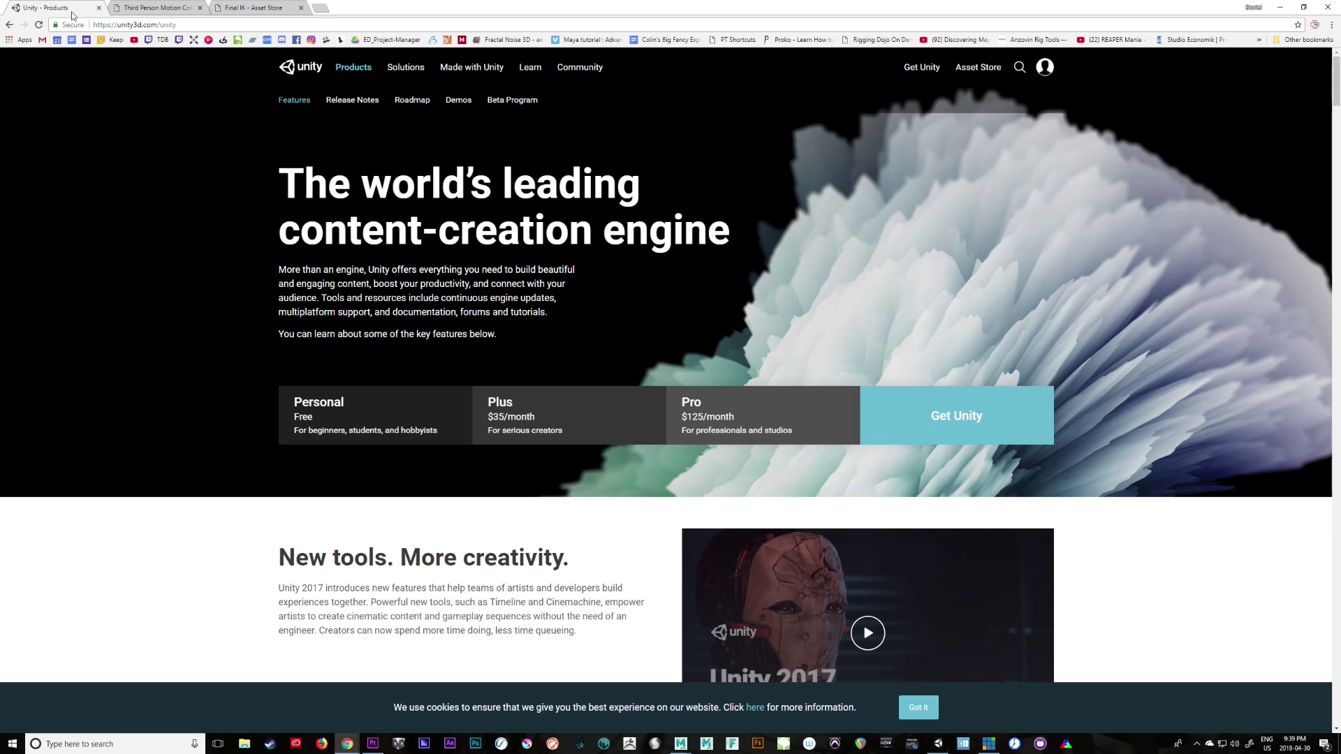
In the browser, view the Third Person Motion Controller asset page and watch its Walk/Run Motions video in full screen
{"action": "left_click", "coordinate": [168, 9]}
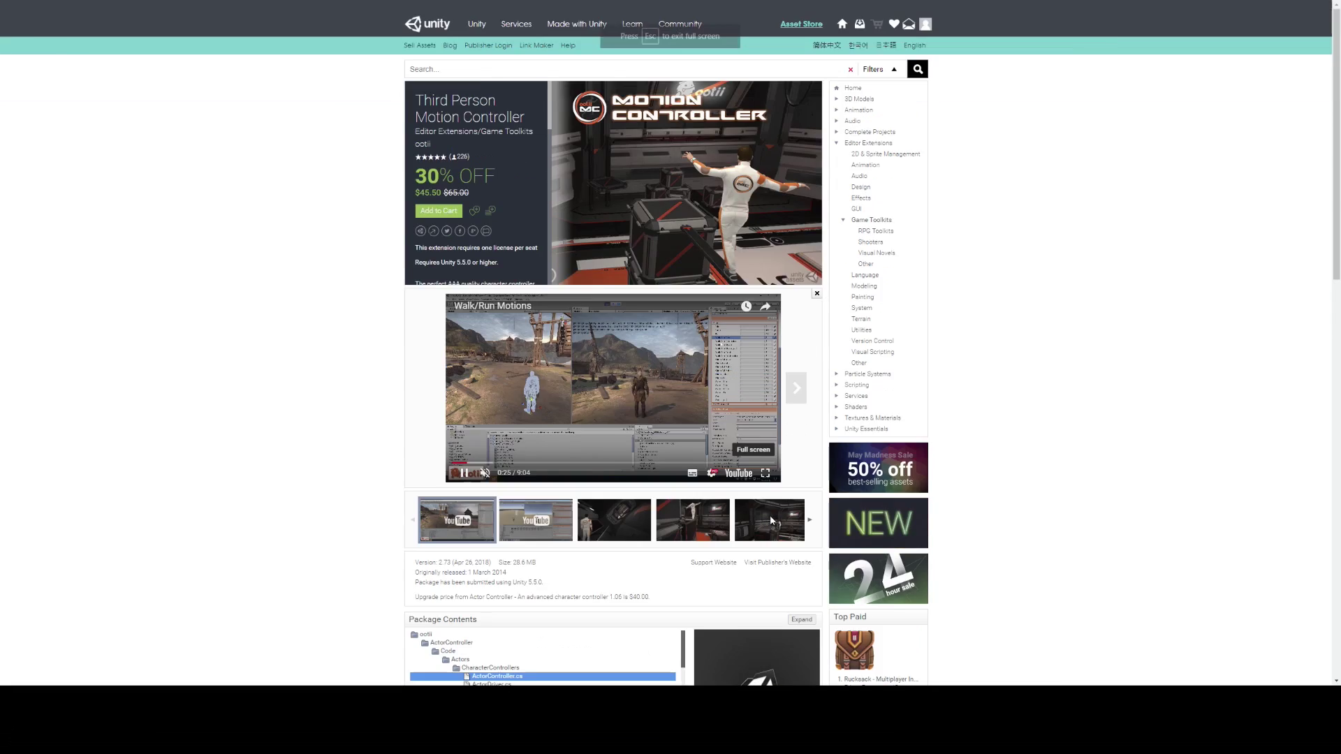
{"action": "left_click", "coordinate": [766, 521]}
{"action": "left_click", "coordinate": [405, 724]}
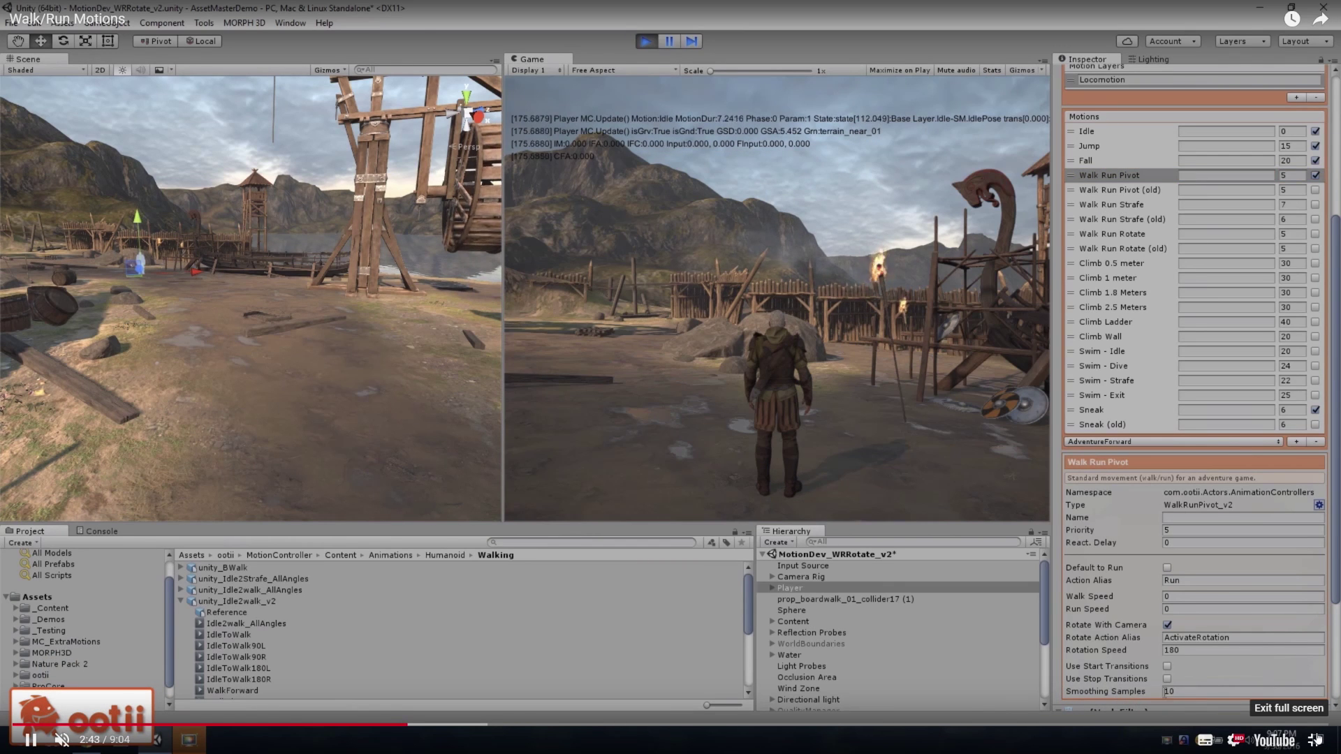
{"action": "key", "text": "Escape"}
View the Final IK asset page, play its Full Body Biped IK preview video, and return to the Motion Controller page
{"action": "left_click", "coordinate": [253, 8]}
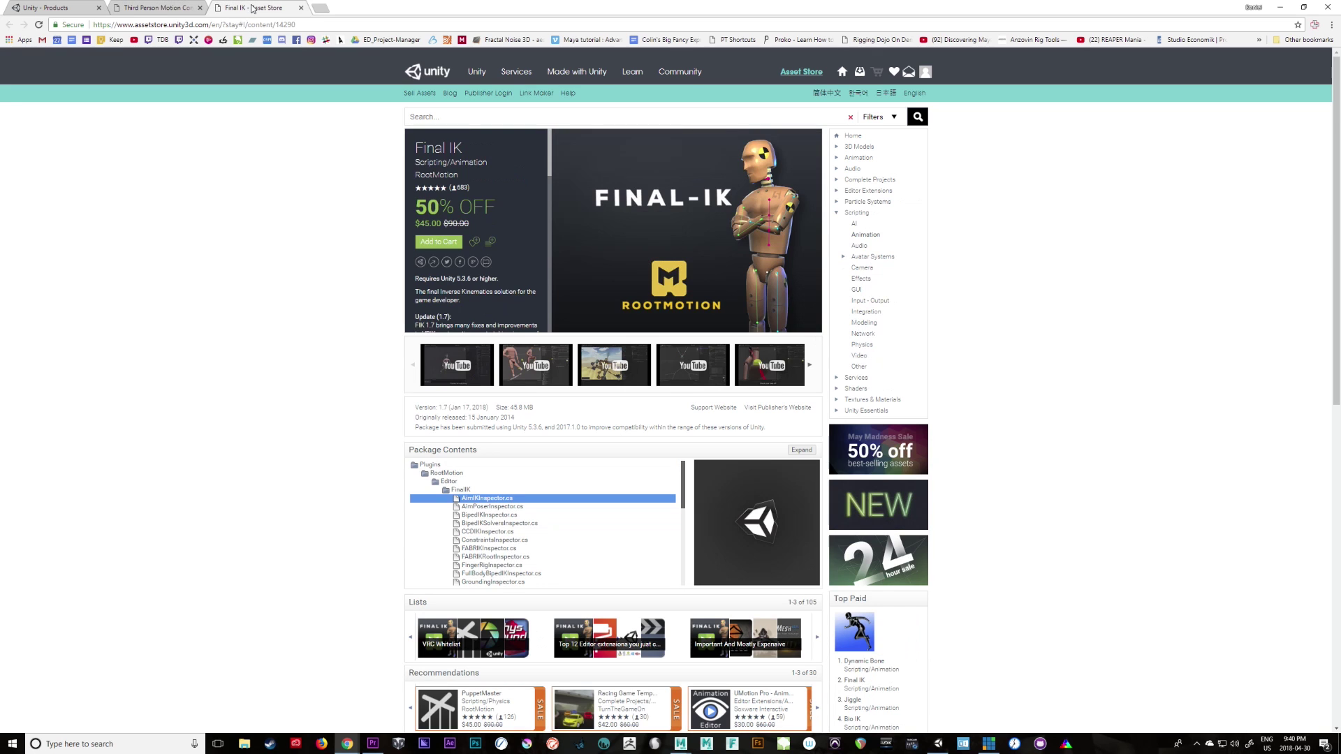
{"action": "left_click", "coordinate": [457, 370]}
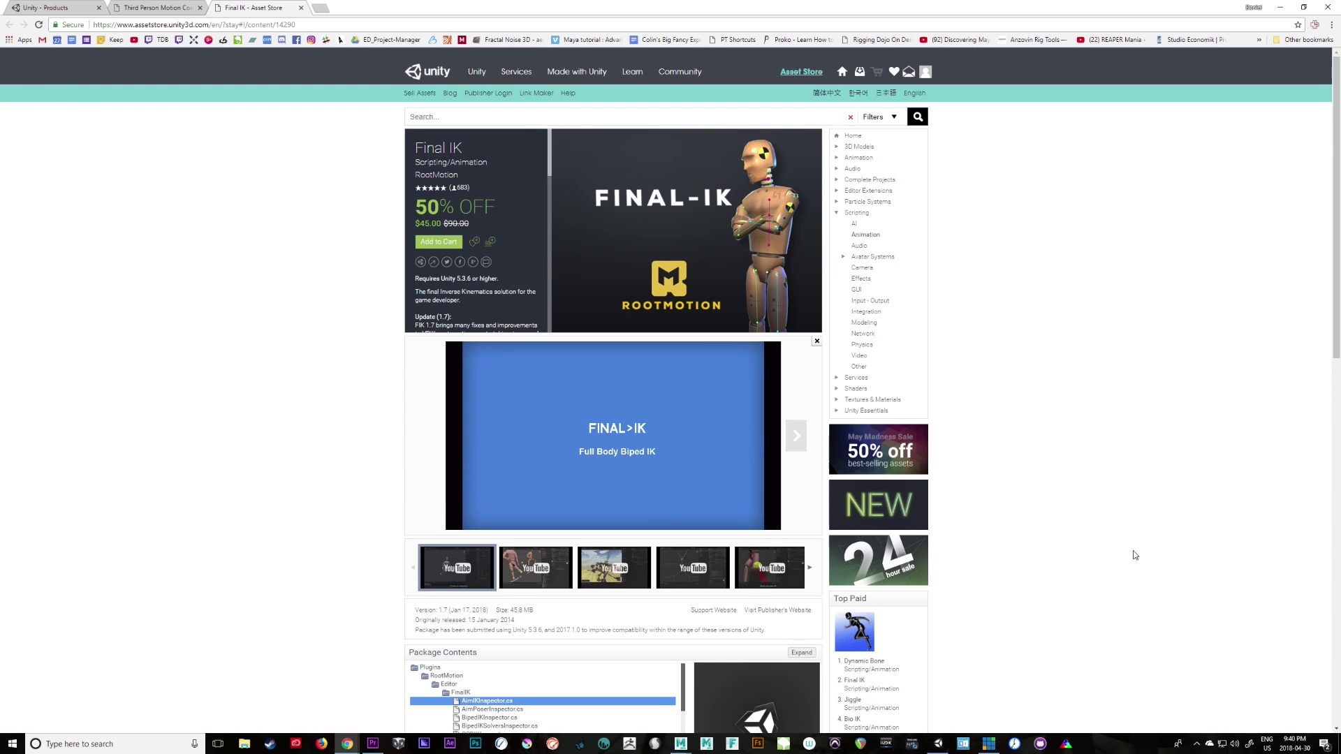
{"action": "left_click_drag", "start_coordinate": [1335, 313], "coordinate": [1333, 337]}
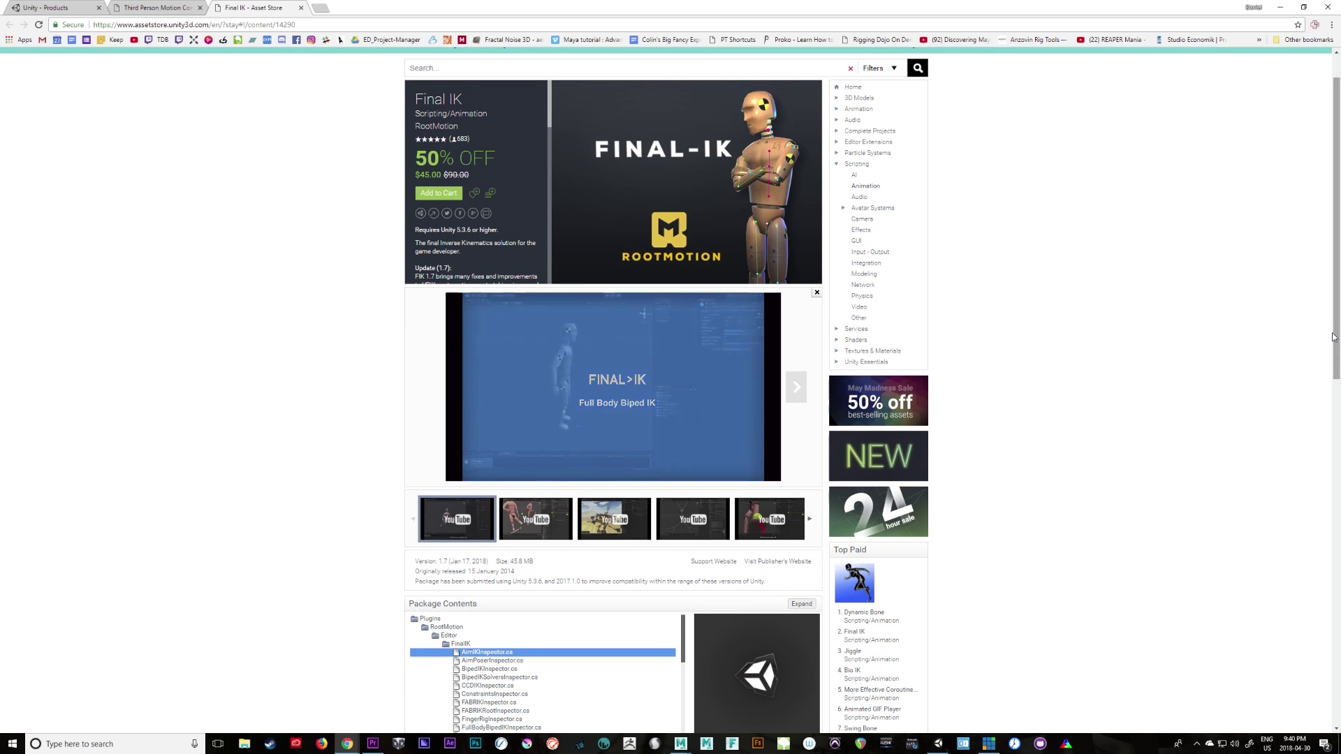
{"action": "left_click", "coordinate": [551, 474]}
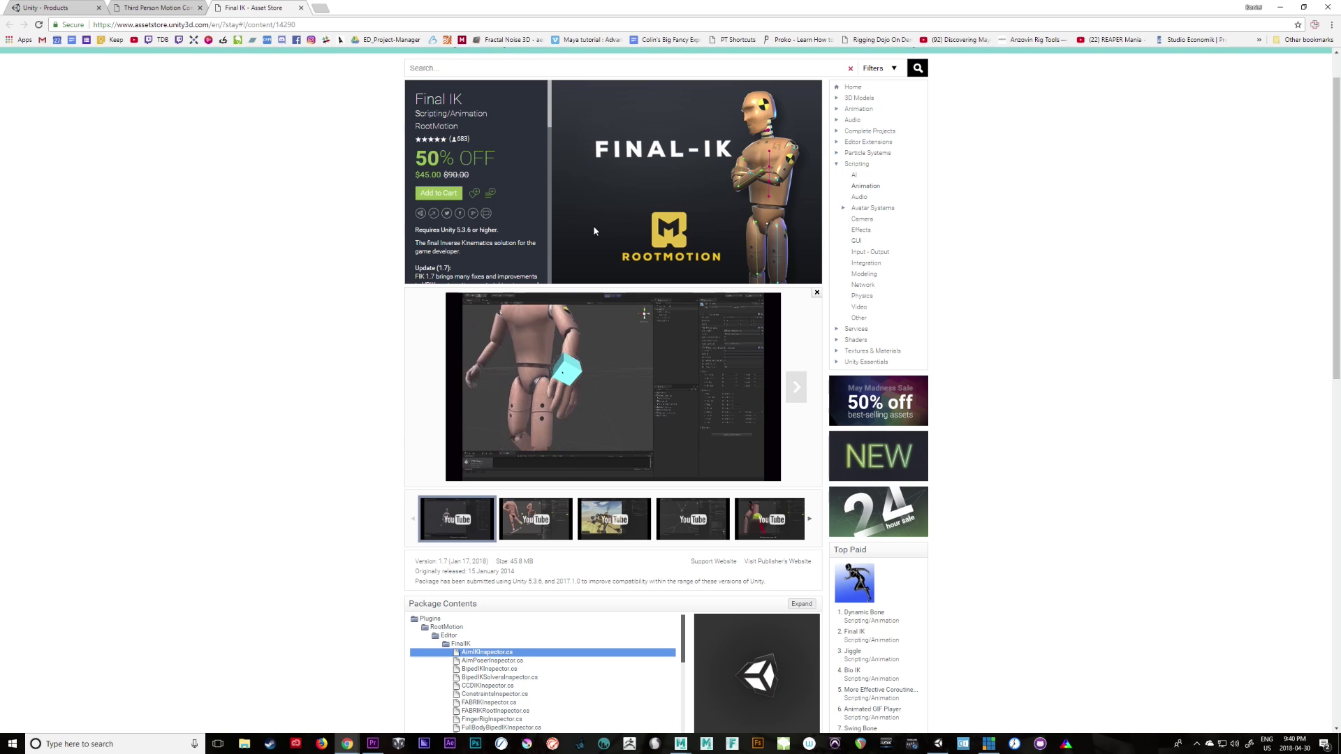
{"action": "left_click", "coordinate": [166, 8]}
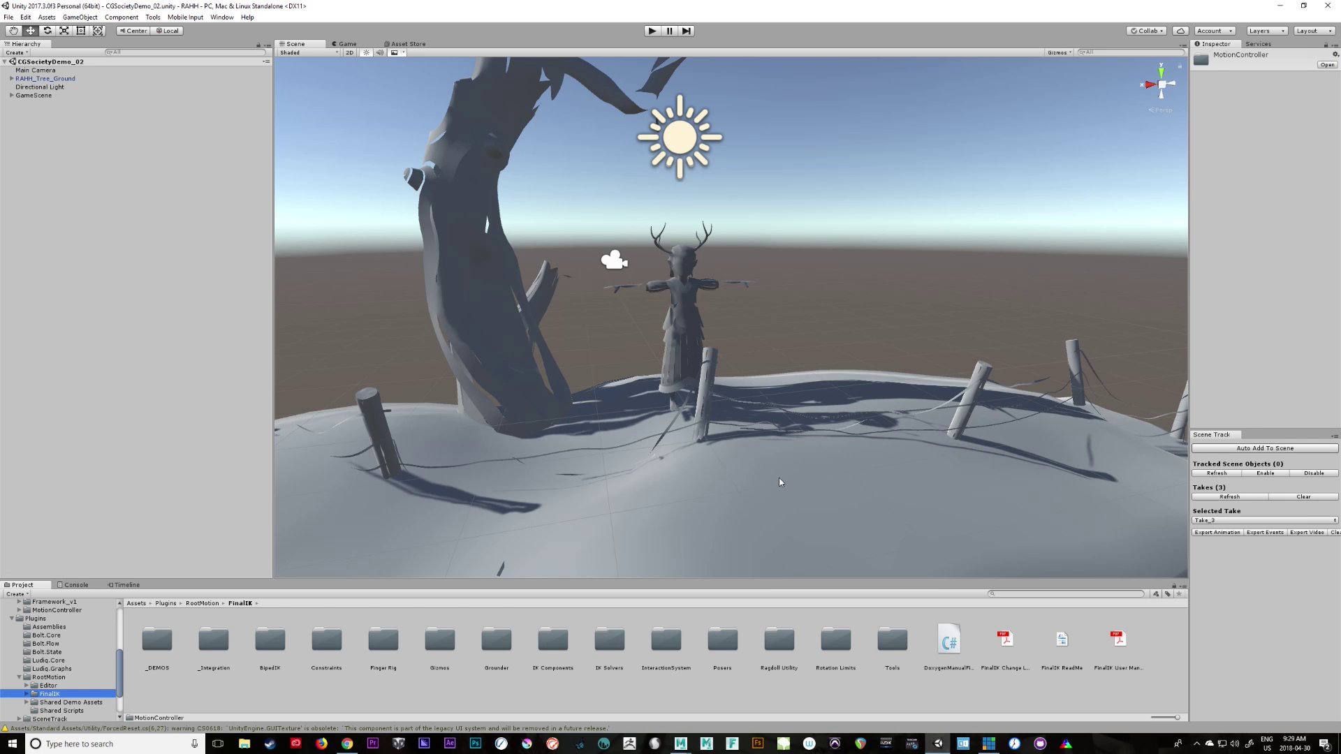
Switch to Unity and select the Deer_Girl_HIK model in the Characters folder of FBX_Models
{"action": "left_click_drag", "start_coordinate": [792, 438], "coordinate": [886, 436], "text": "alt"}
{"action": "right_click_drag", "start_coordinate": [885, 436], "coordinate": [789, 451], "text": "alt"}
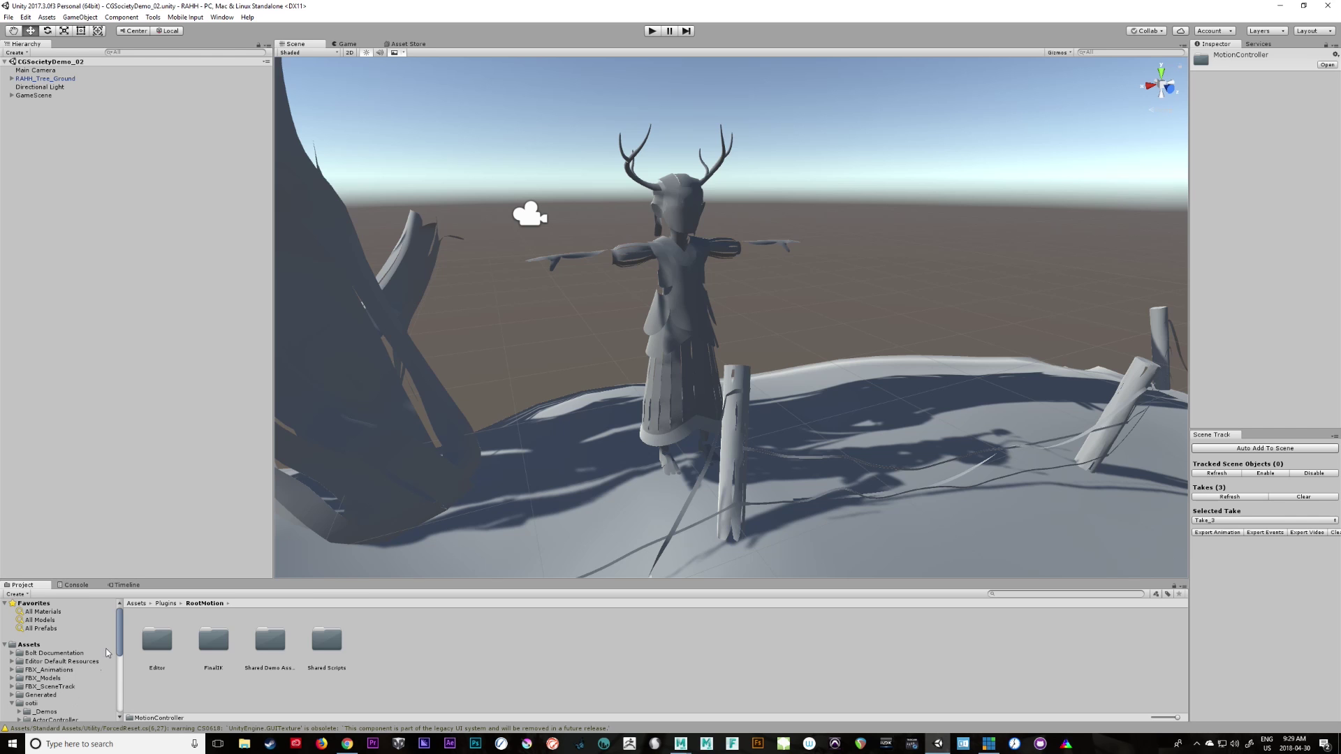
{"action": "left_click", "coordinate": [51, 672]}
{"action": "left_click", "coordinate": [67, 680]}
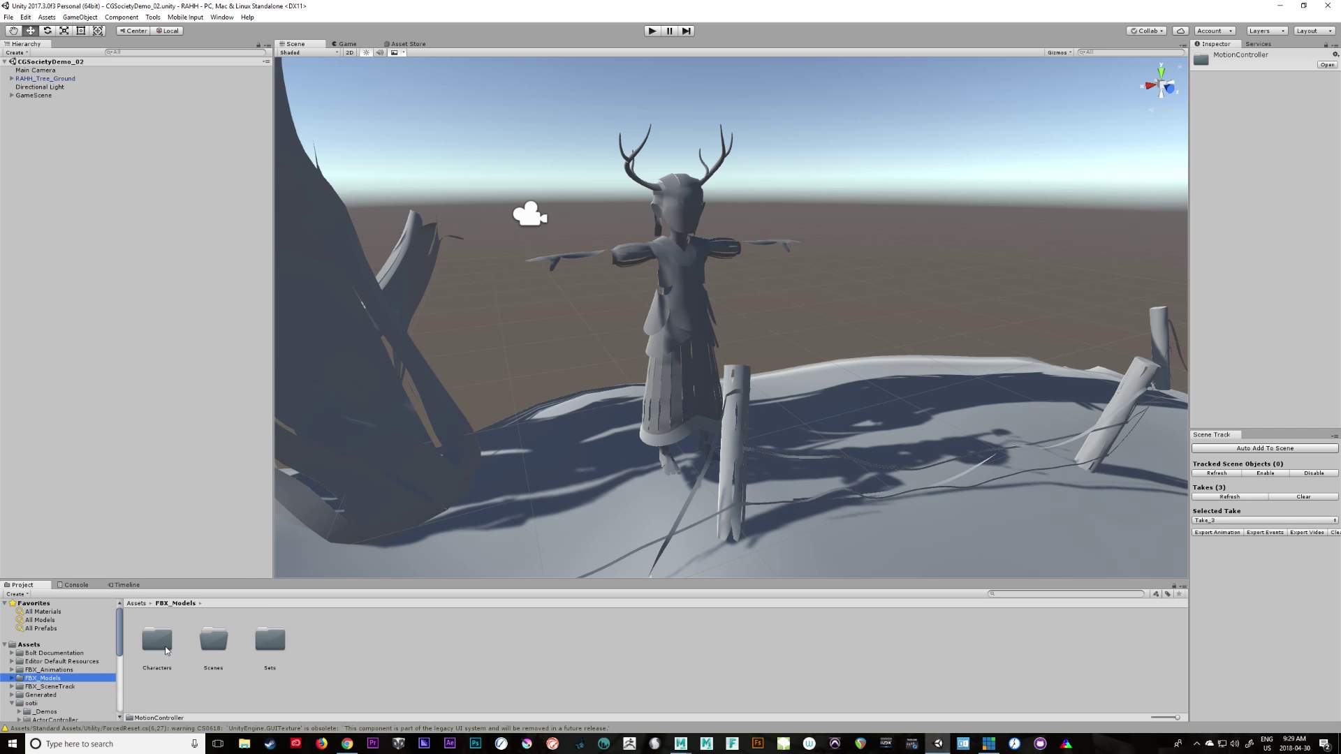
{"action": "double_click", "coordinate": [165, 648]}
{"action": "left_click", "coordinate": [169, 653]}
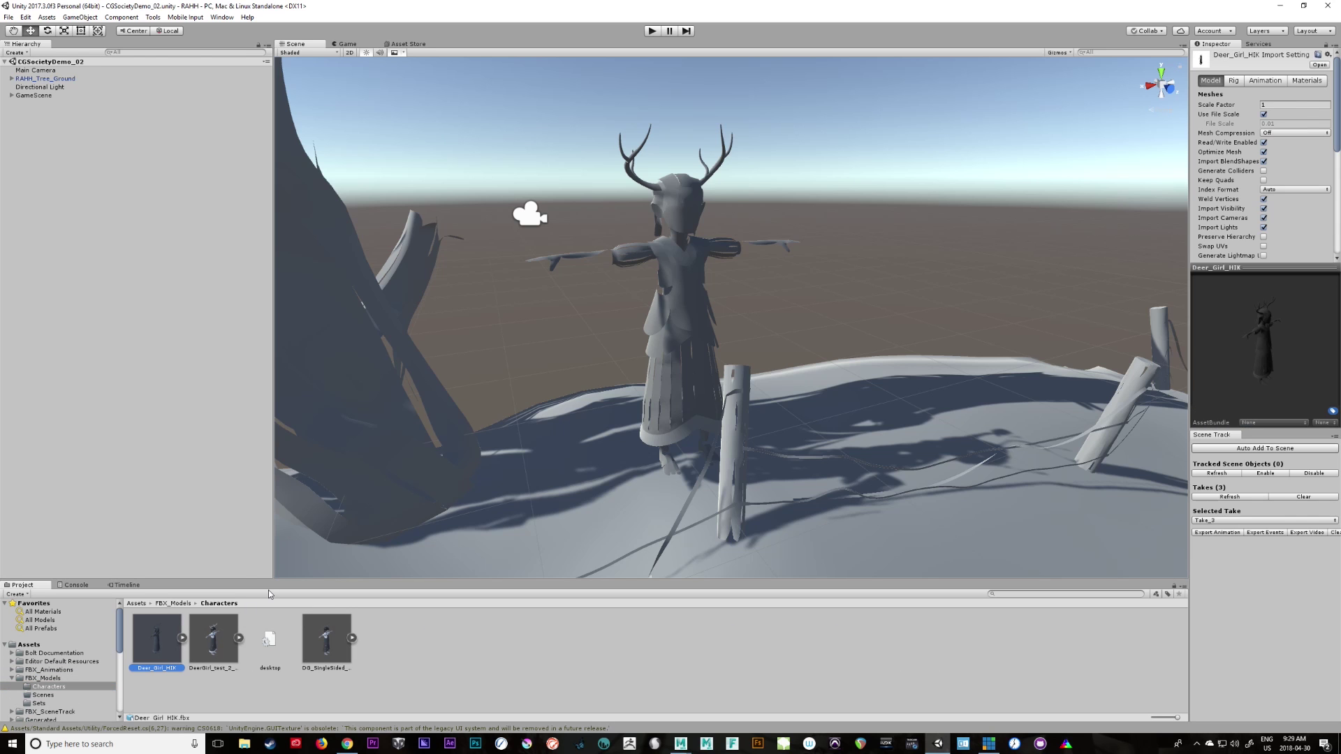
Open the avatar configuration from the Deer_Girl_HIK rig import settings and inspect the character's humanoid bone mapping
{"action": "left_click", "coordinate": [1235, 81]}
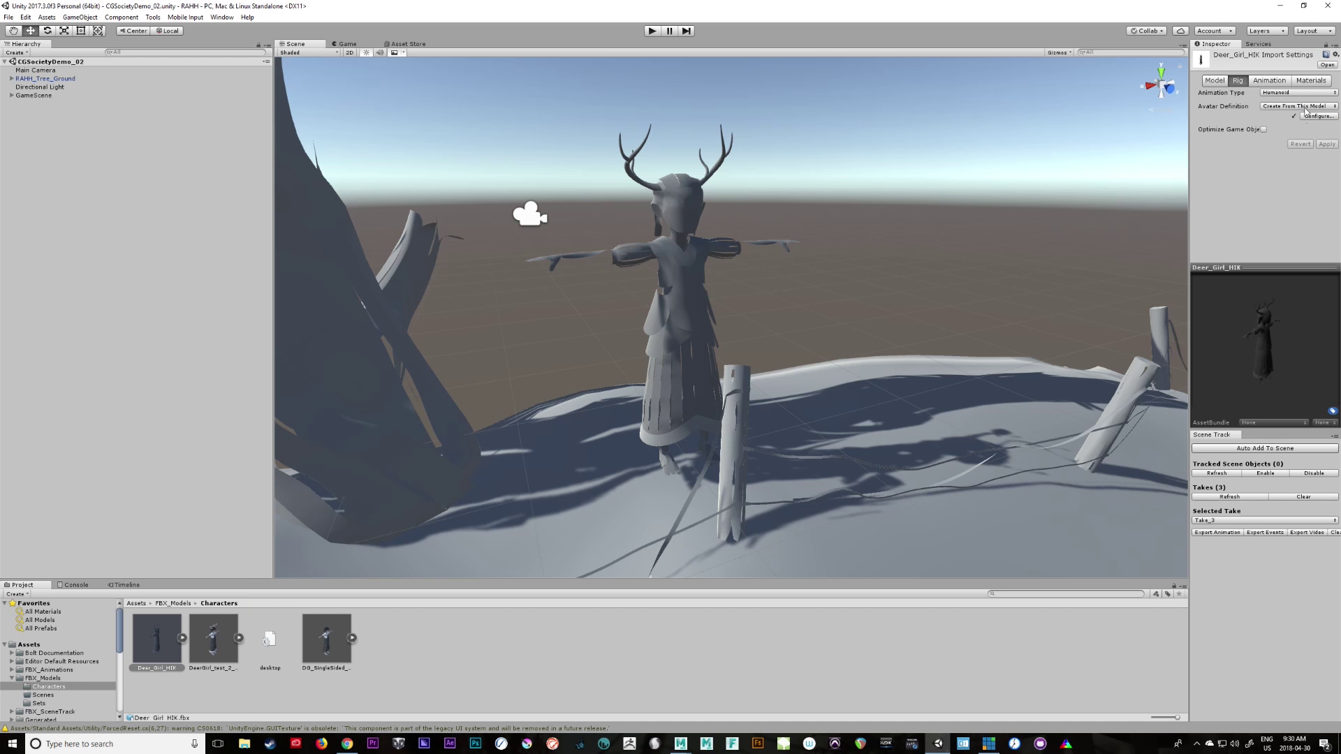
{"action": "left_click", "coordinate": [1316, 117]}
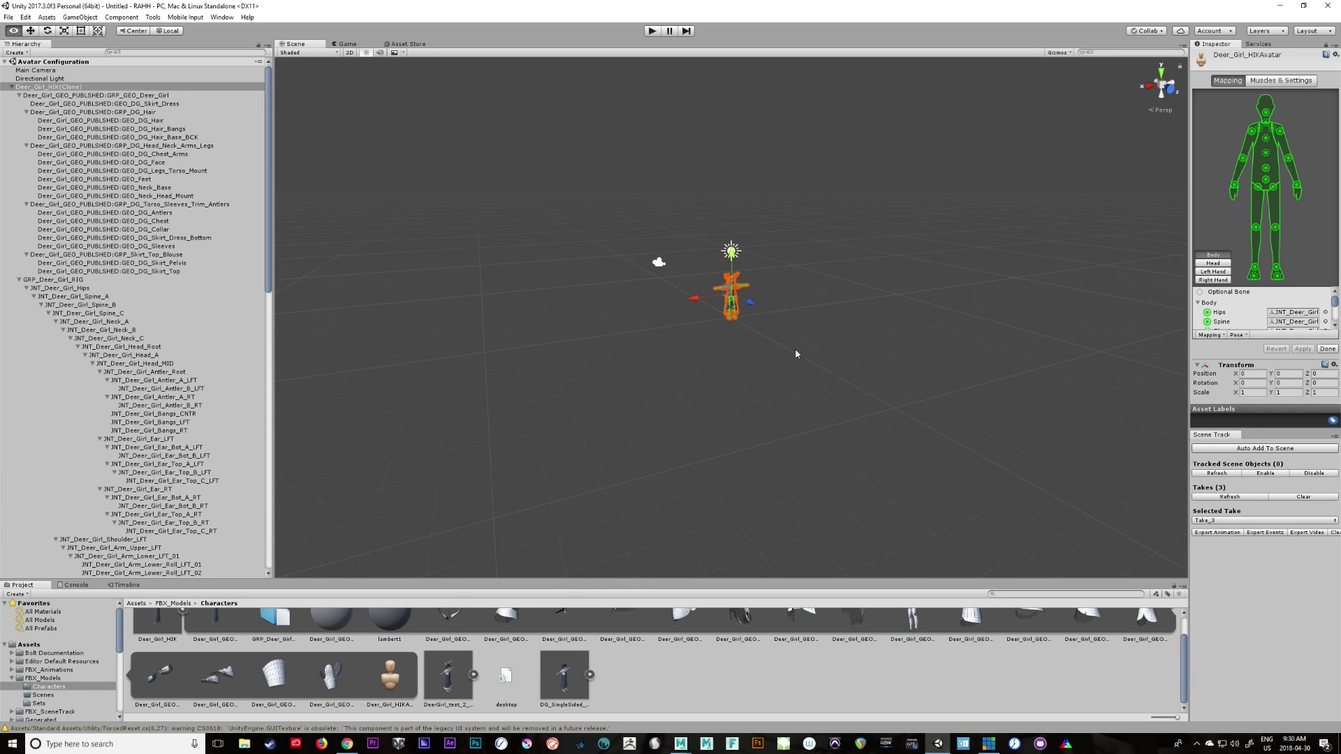
{"action": "right_click_drag", "start_coordinate": [795, 349], "coordinate": [1149, 171], "text": "alt"}
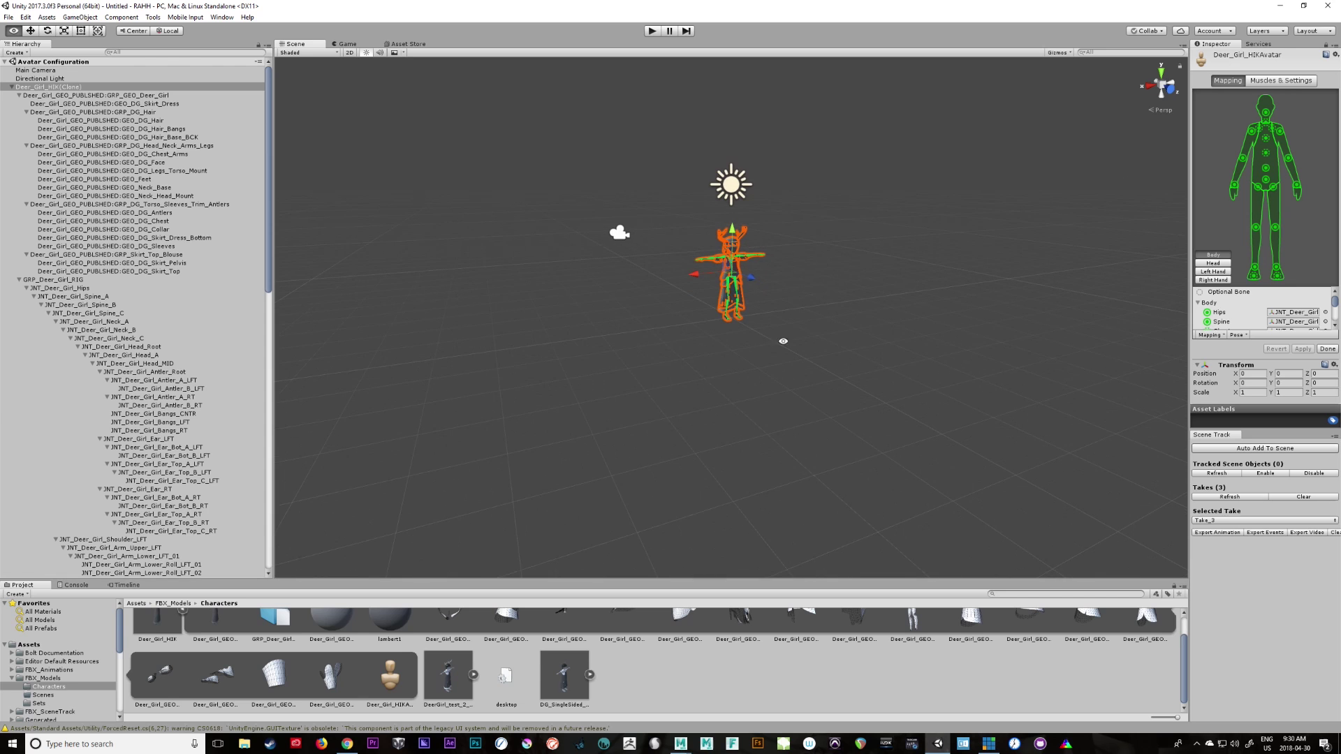
{"action": "right_click_drag", "start_coordinate": [848, 328], "coordinate": [989, 356], "text": "alt"}
{"action": "right_click_drag", "start_coordinate": [820, 363], "coordinate": [691, 409], "text": "alt"}
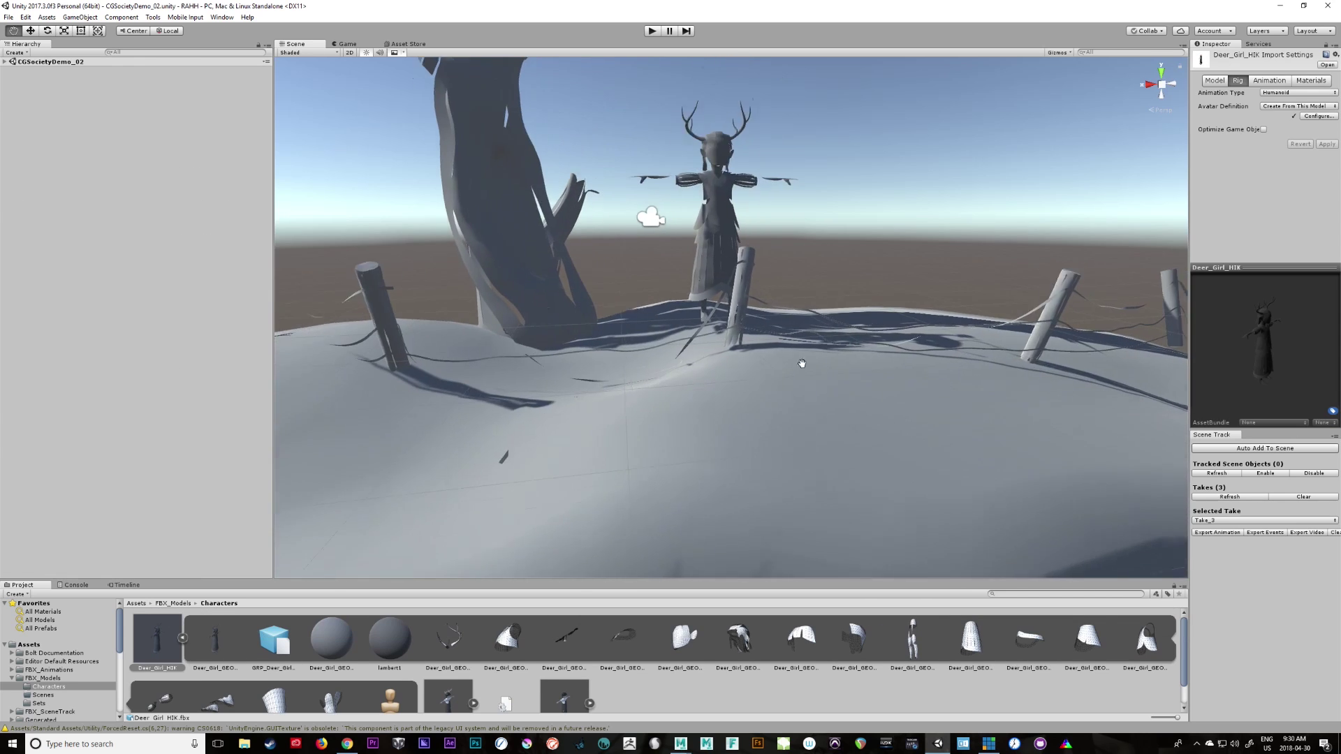
Collapse the Deer_Girl_HIK model's sub-assets in the Characters folder
{"action": "left_click_drag", "start_coordinate": [740, 378], "coordinate": [782, 401], "text": "alt"}
{"action": "left_click", "coordinate": [182, 637]}
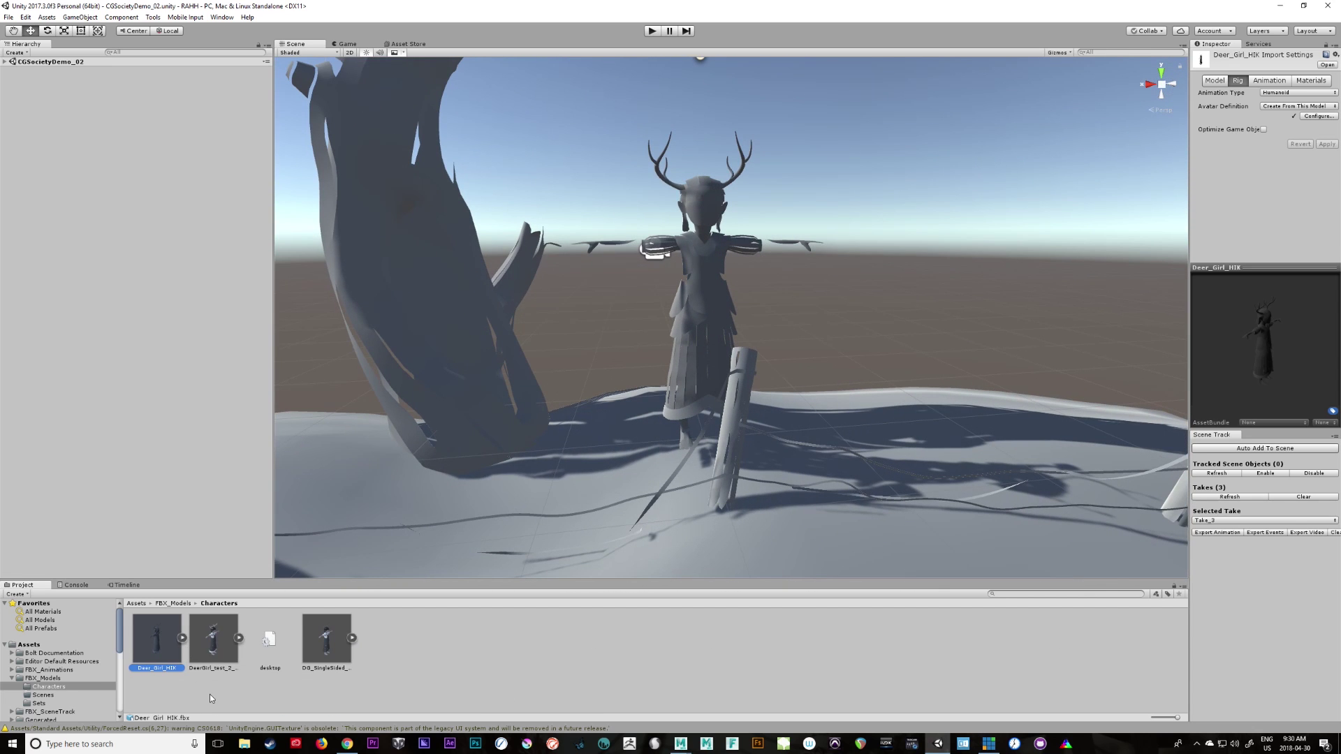
{"action": "left_click_drag", "start_coordinate": [120, 643], "coordinate": [136, 650]}
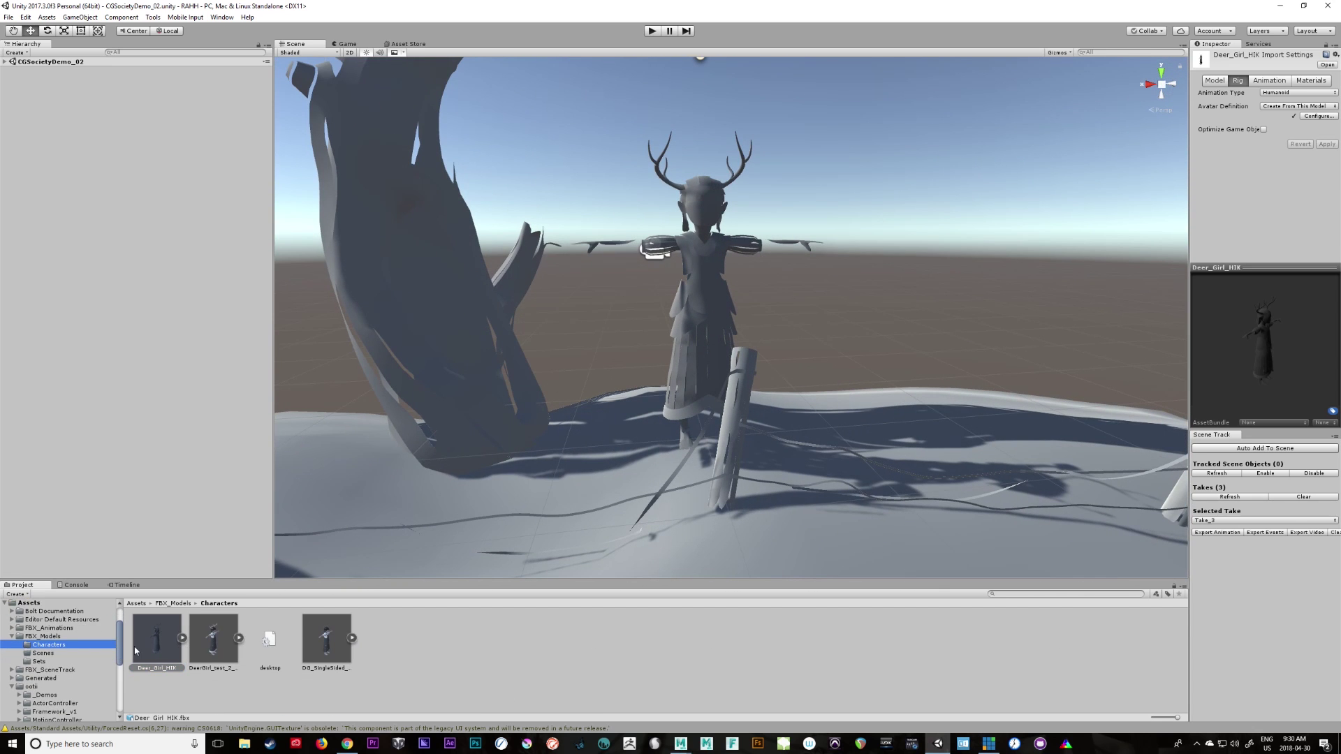
Expand the scene hierarchy and make RAHH_Tree_Ground a child of GameScene alongside Deer_Girl_HIK
{"action": "left_click", "coordinate": [5, 62]}
{"action": "left_click", "coordinate": [55, 80]}
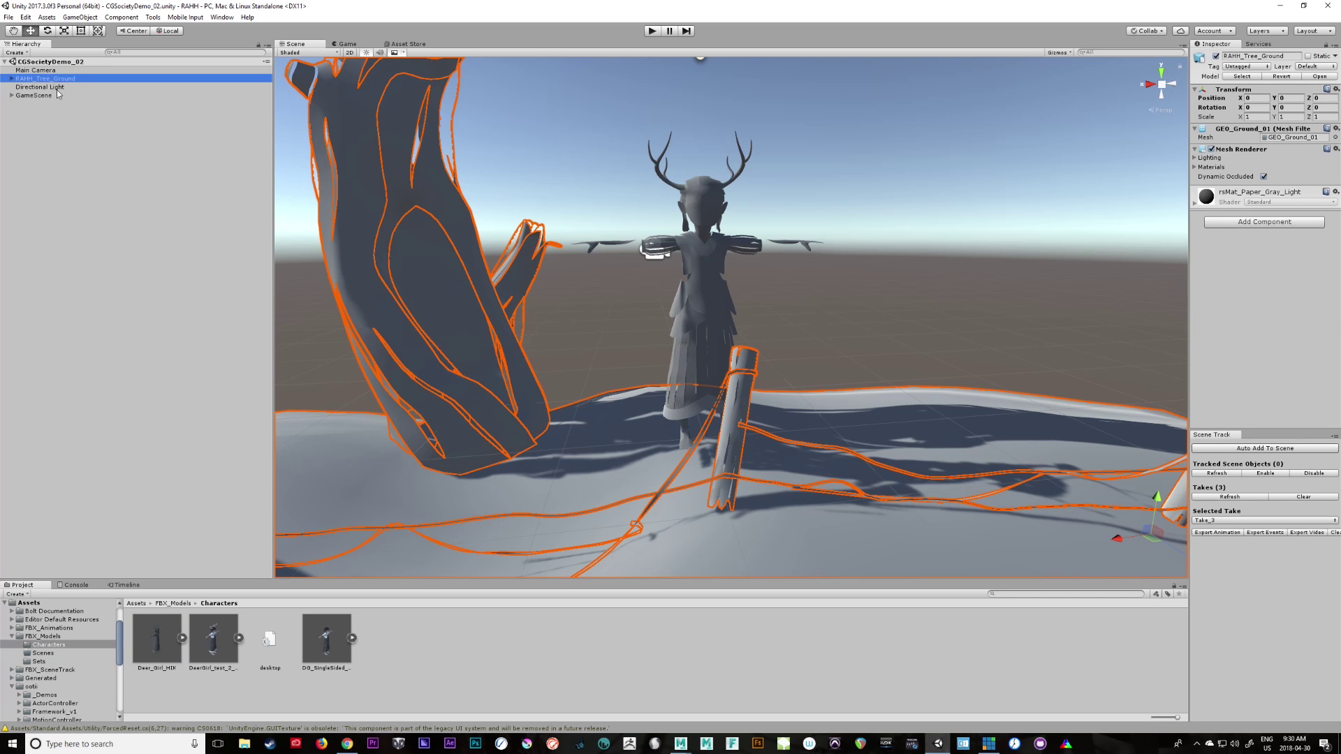
{"action": "left_click", "coordinate": [14, 96]}
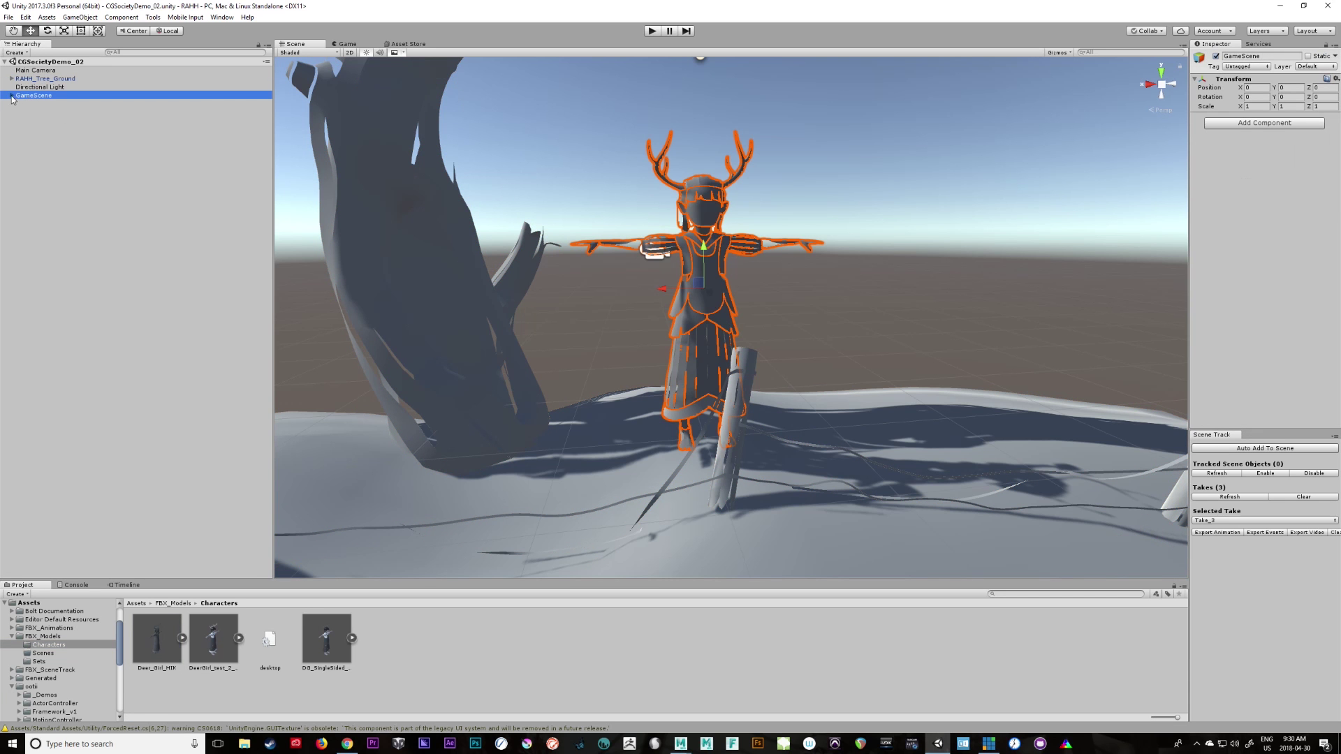
{"action": "left_click", "coordinate": [42, 79]}
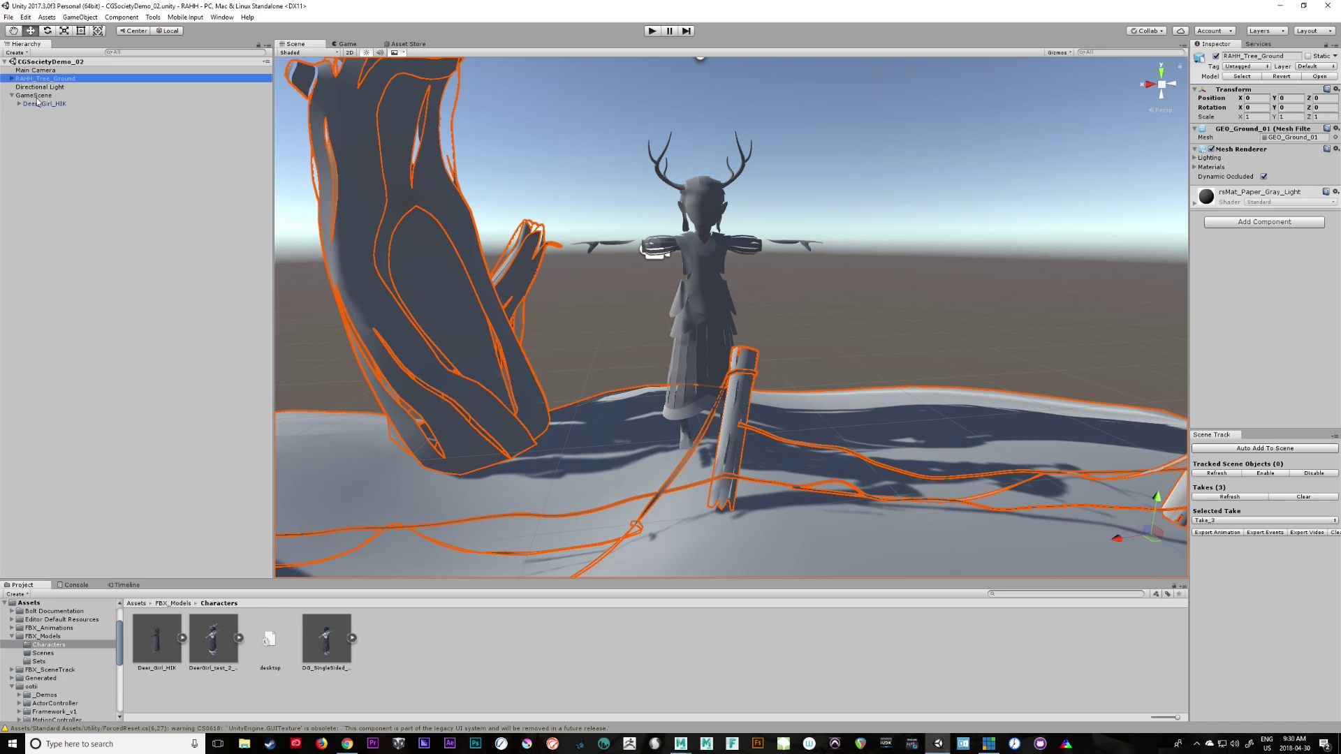
{"action": "left_click_drag", "start_coordinate": [42, 78], "coordinate": [42, 93]}
{"action": "left_click", "coordinate": [42, 88]}
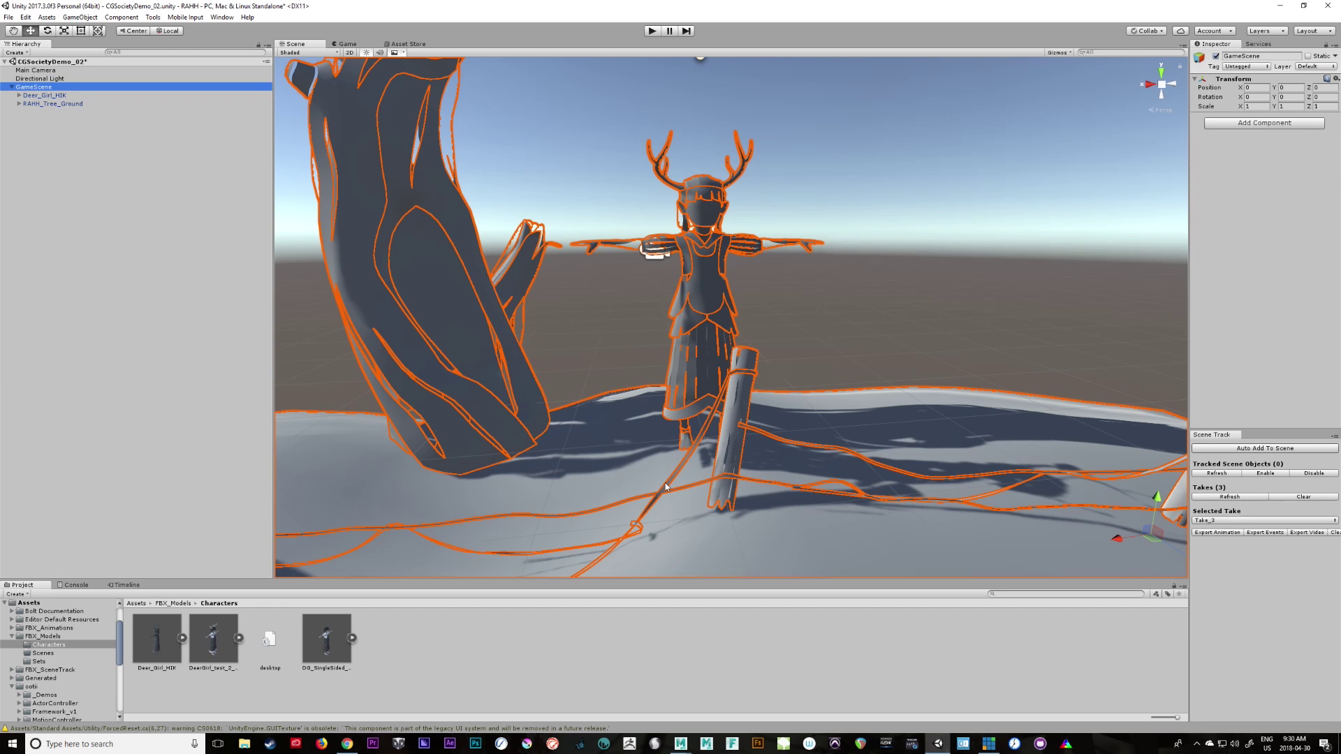
Add a Motion Controller component to the Deer_Girl_HIK object and collapse its Actor Controller section
{"action": "left_click", "coordinate": [70, 104]}
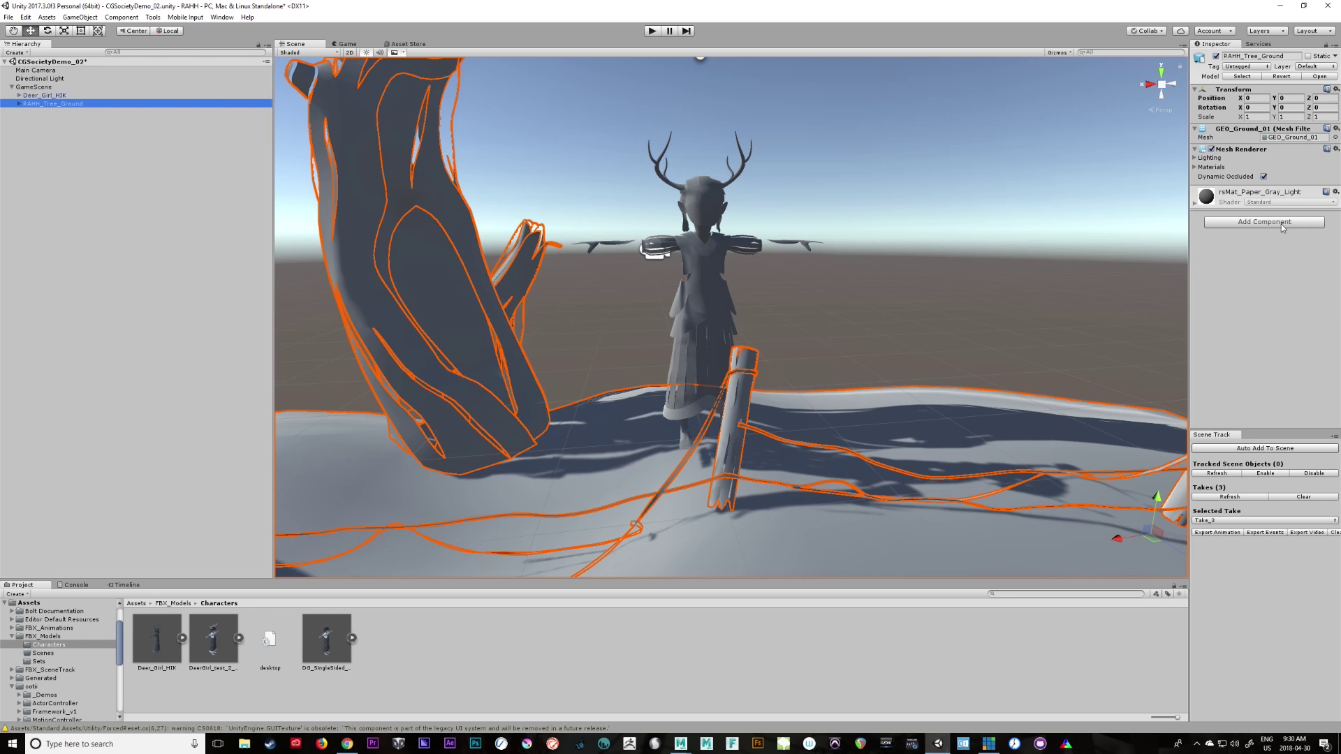
{"action": "left_click", "coordinate": [71, 95]}
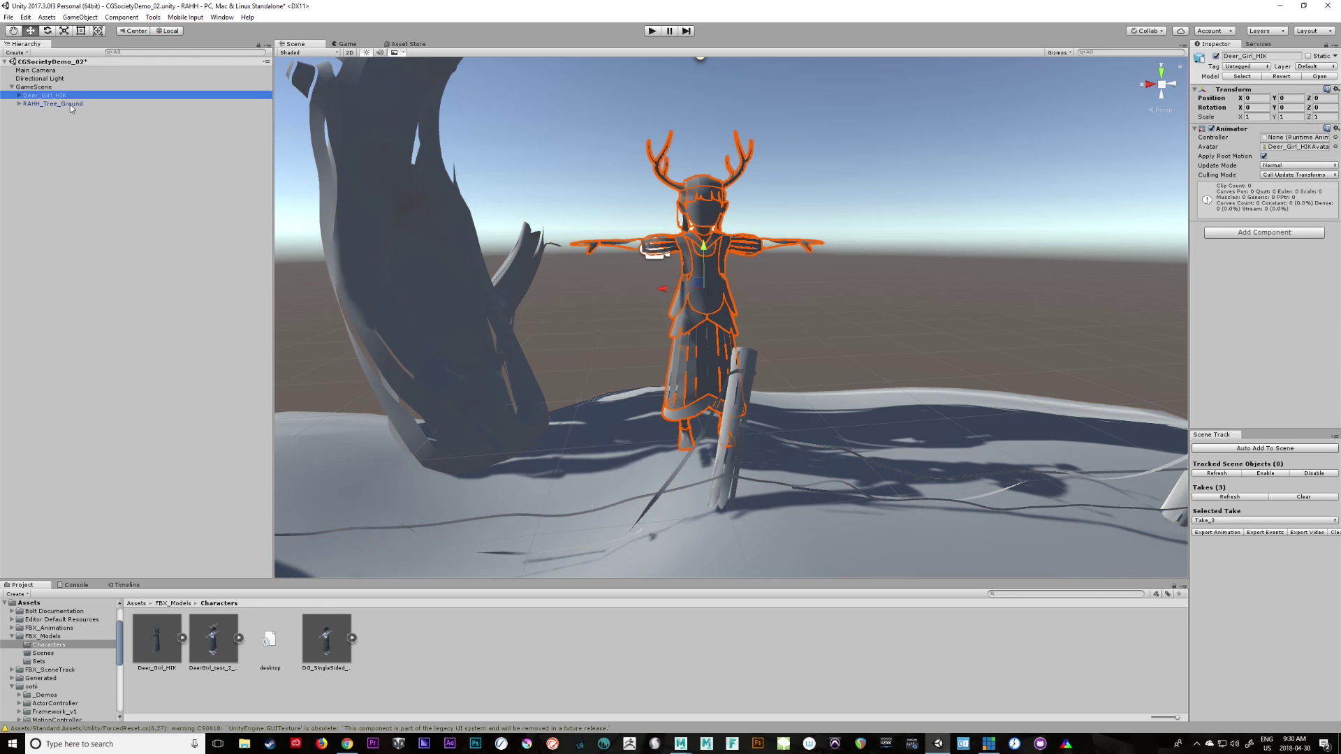
{"action": "left_click", "coordinate": [1266, 235]}
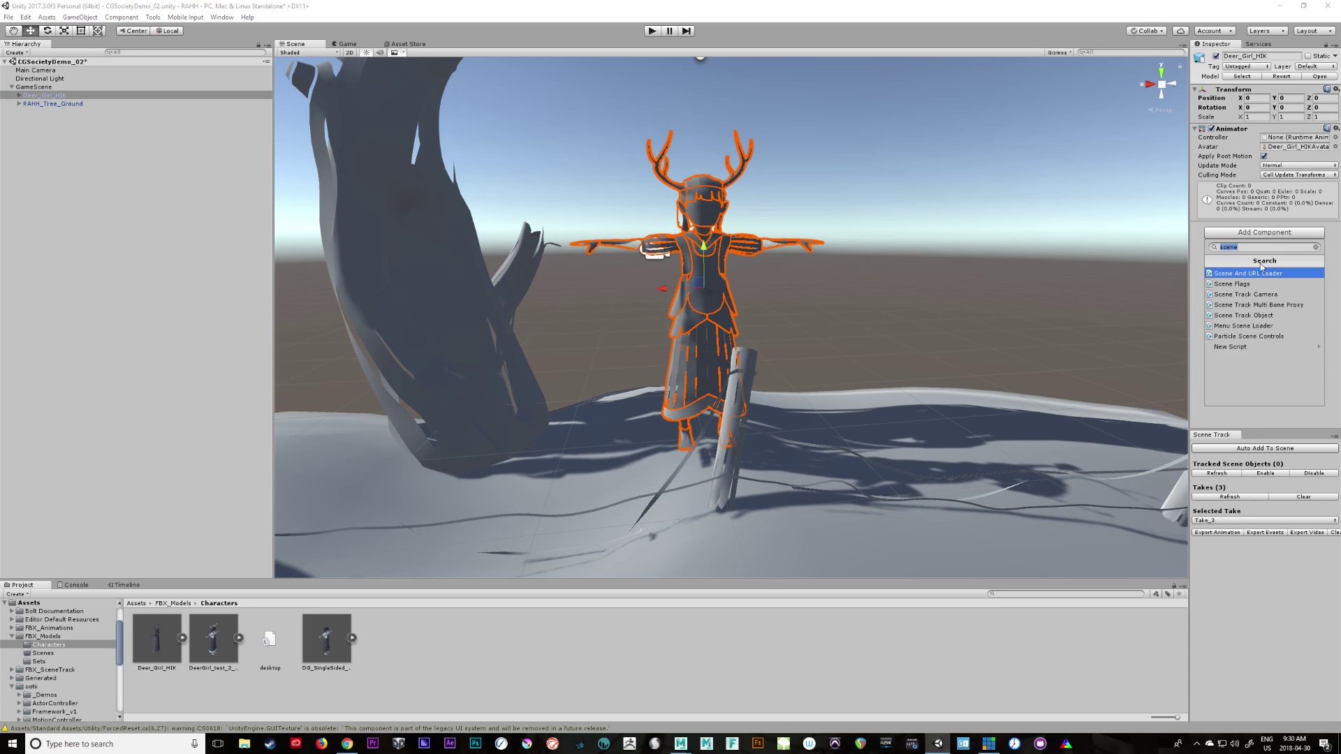
{"action": "type", "text": "motio"}
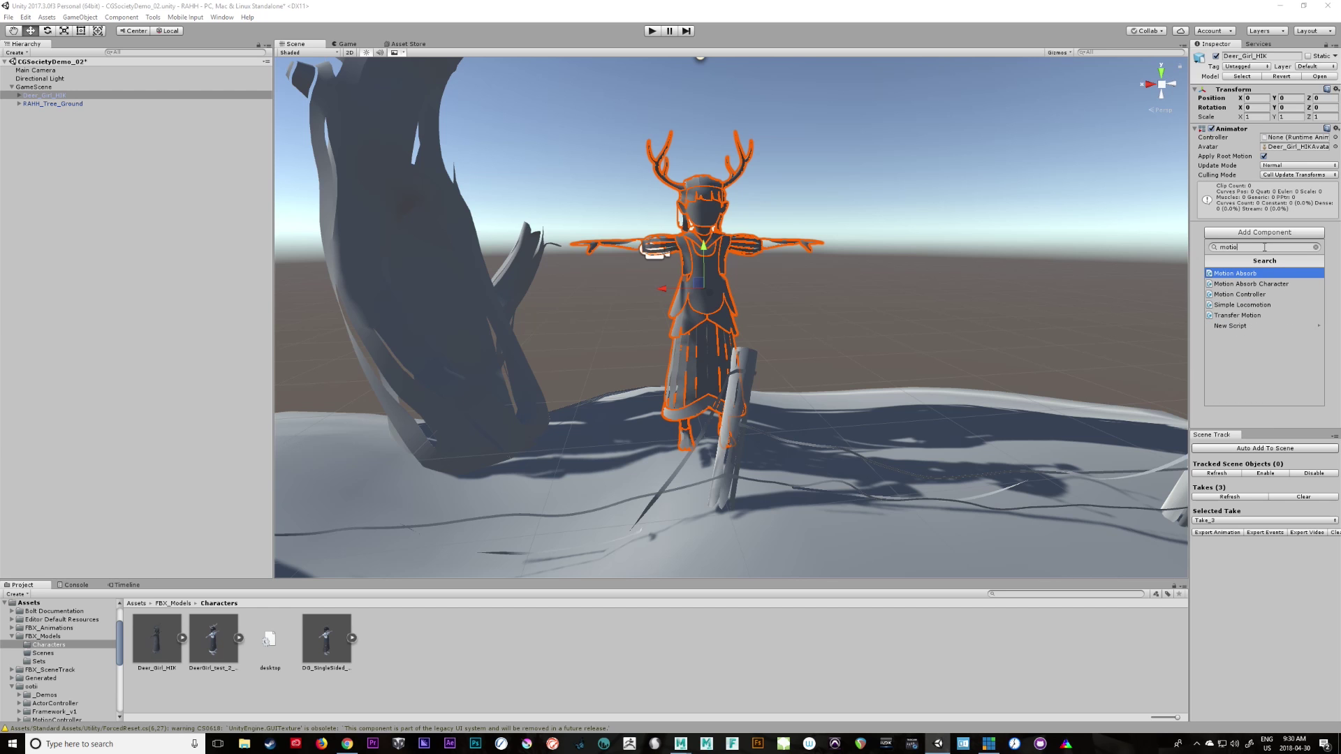
{"action": "left_click", "coordinate": [1257, 295]}
{"action": "left_click", "coordinate": [1202, 229]}
Widen the component settings area and set up the Adventure Style movement on the Motion Controller
{"action": "left_click_drag", "start_coordinate": [1188, 415], "coordinate": [1140, 414]}
{"action": "left_click_drag", "start_coordinate": [1338, 323], "coordinate": [1329, 407]}
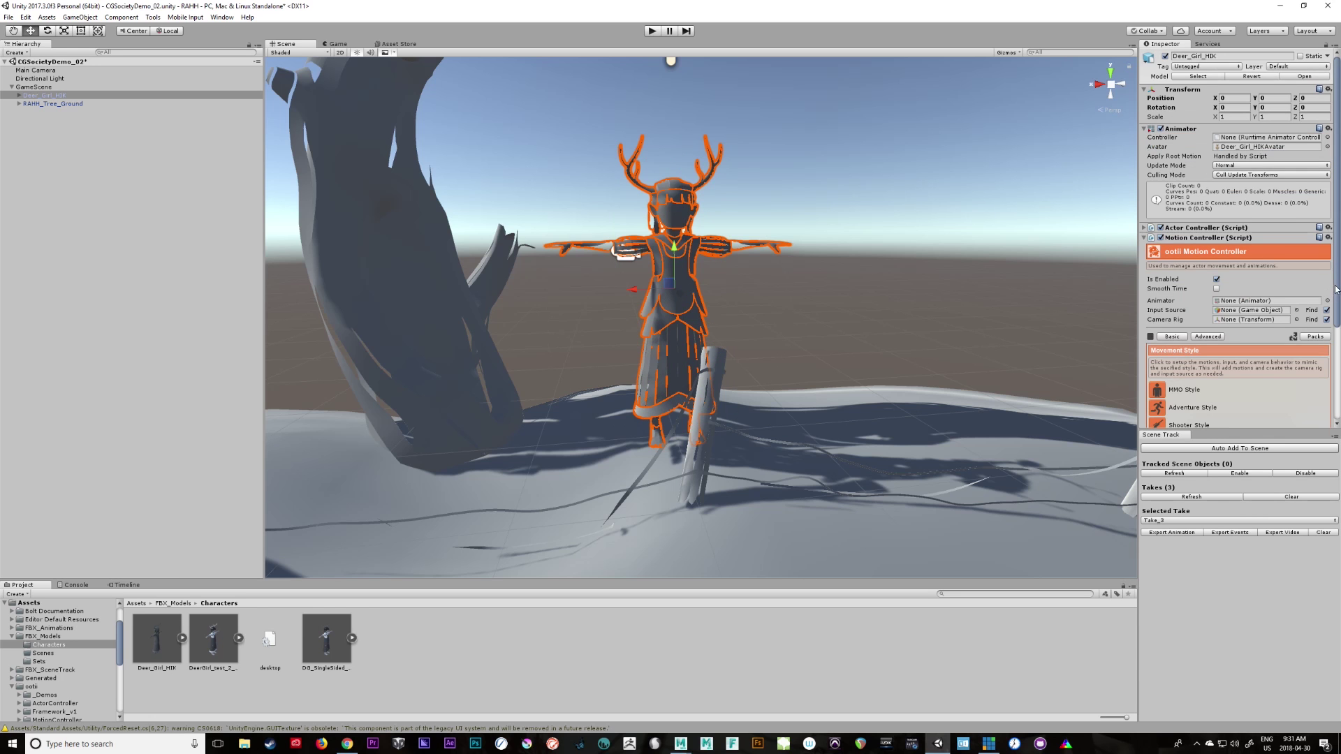
{"action": "scroll", "coordinate": [1257, 314], "scroll_direction": "down", "scroll_amount": 3}
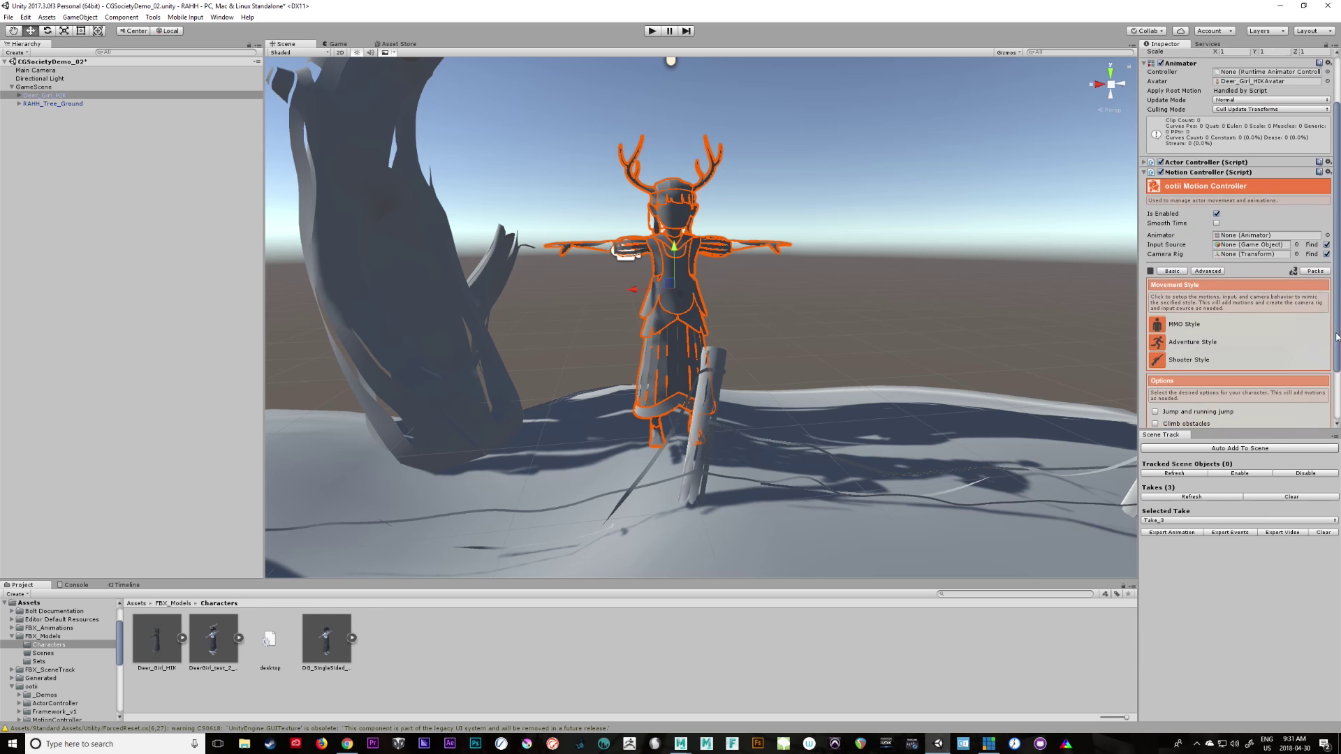
{"action": "left_click", "coordinate": [1158, 339]}
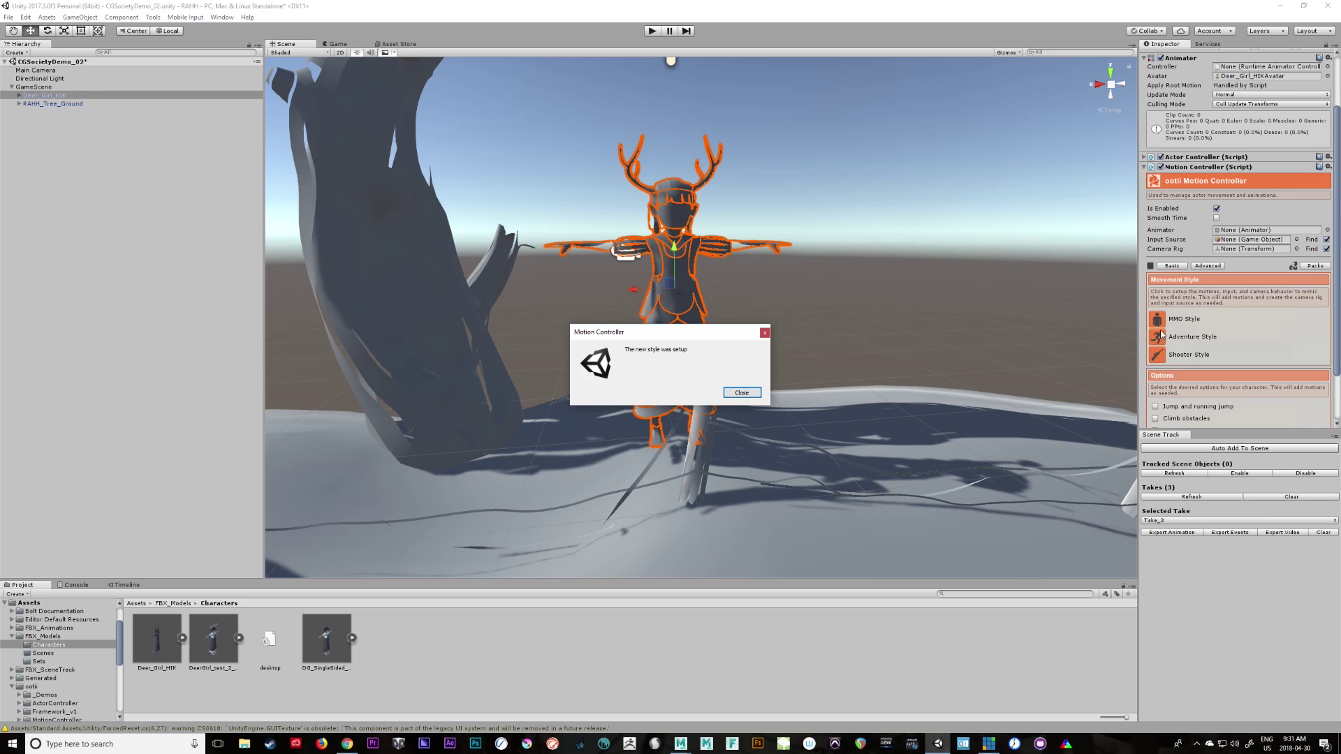
{"action": "left_click", "coordinate": [741, 393]}
Enable the Jump and running jump and Sneak options for the character's Motion Controller
{"action": "scroll", "coordinate": [1257, 350], "scroll_direction": "down", "scroll_amount": 2}
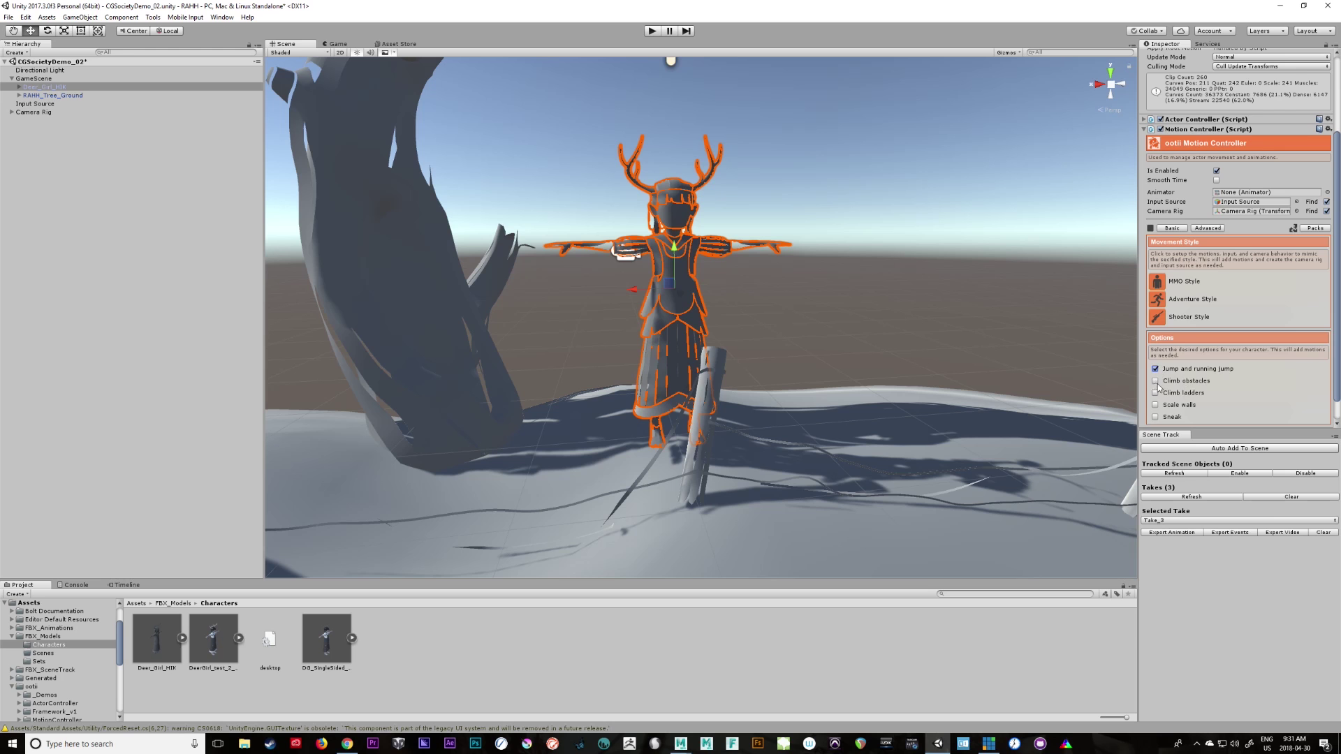
{"action": "scroll", "coordinate": [1309, 408], "scroll_direction": "down", "scroll_amount": 2}
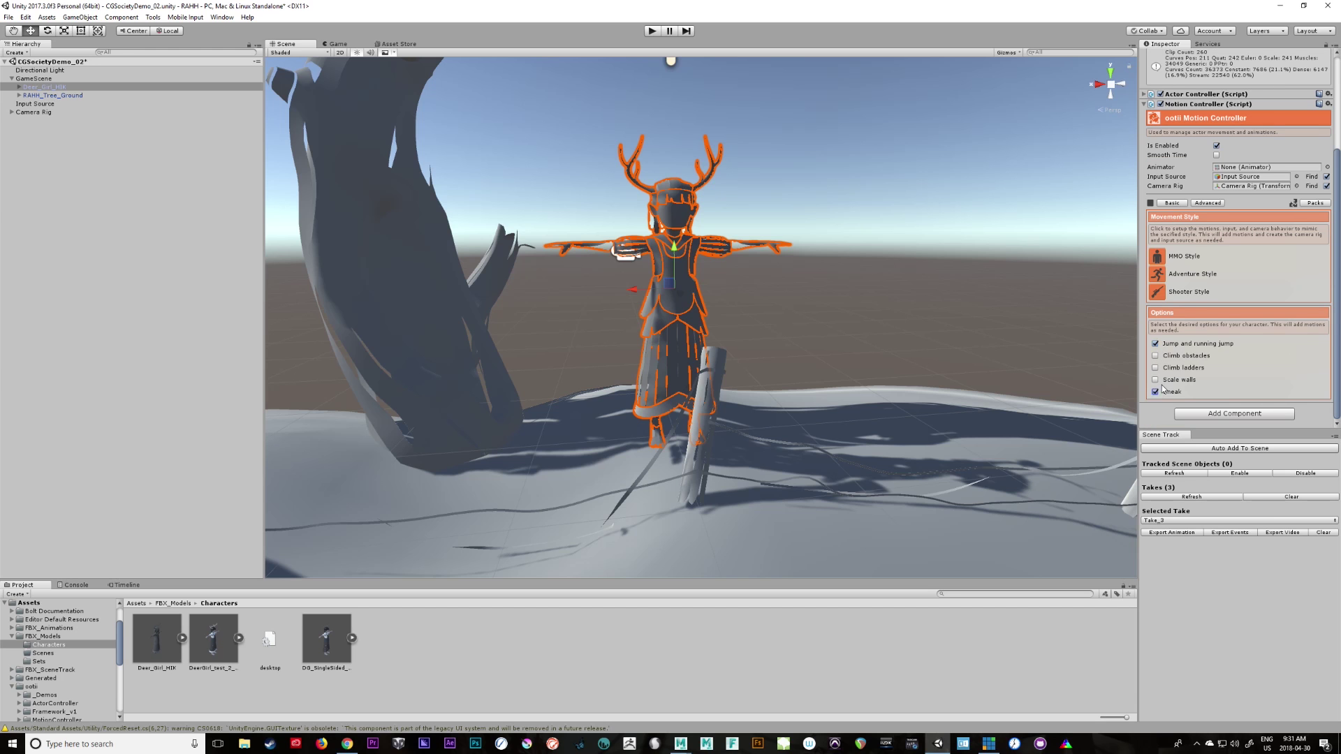
Run the game to test the Deer_Girl_HIK character on the ground and stop play mode
{"action": "scroll", "coordinate": [1250, 349], "scroll_direction": "up", "scroll_amount": 4}
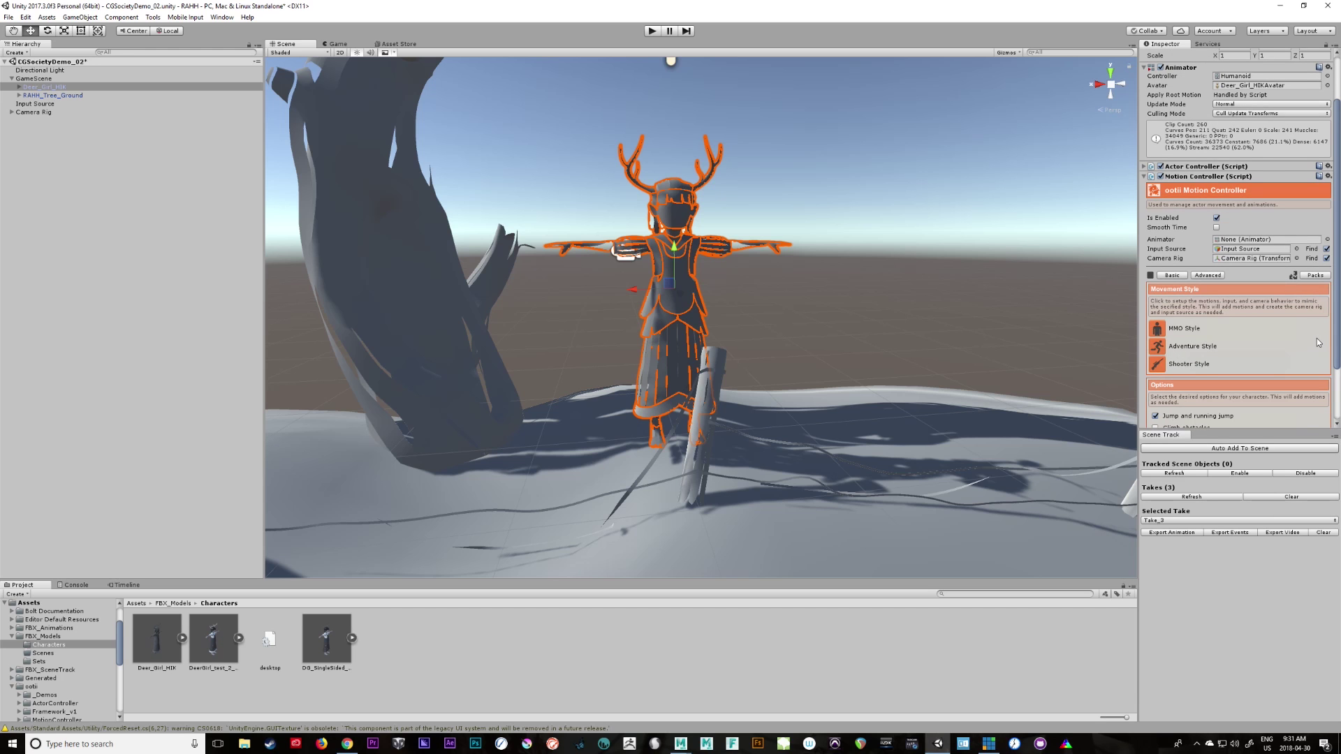
{"action": "left_click", "coordinate": [651, 31]}
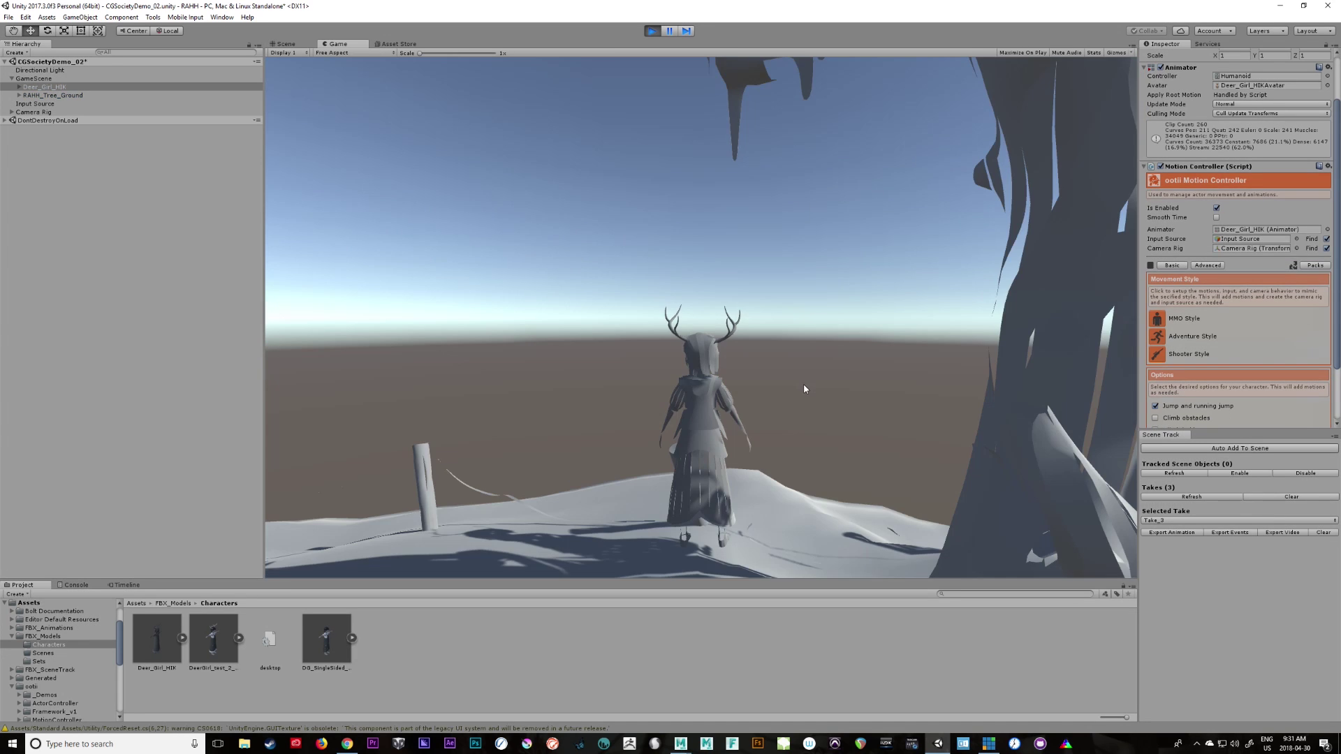
{"action": "left_click", "coordinate": [651, 31]}
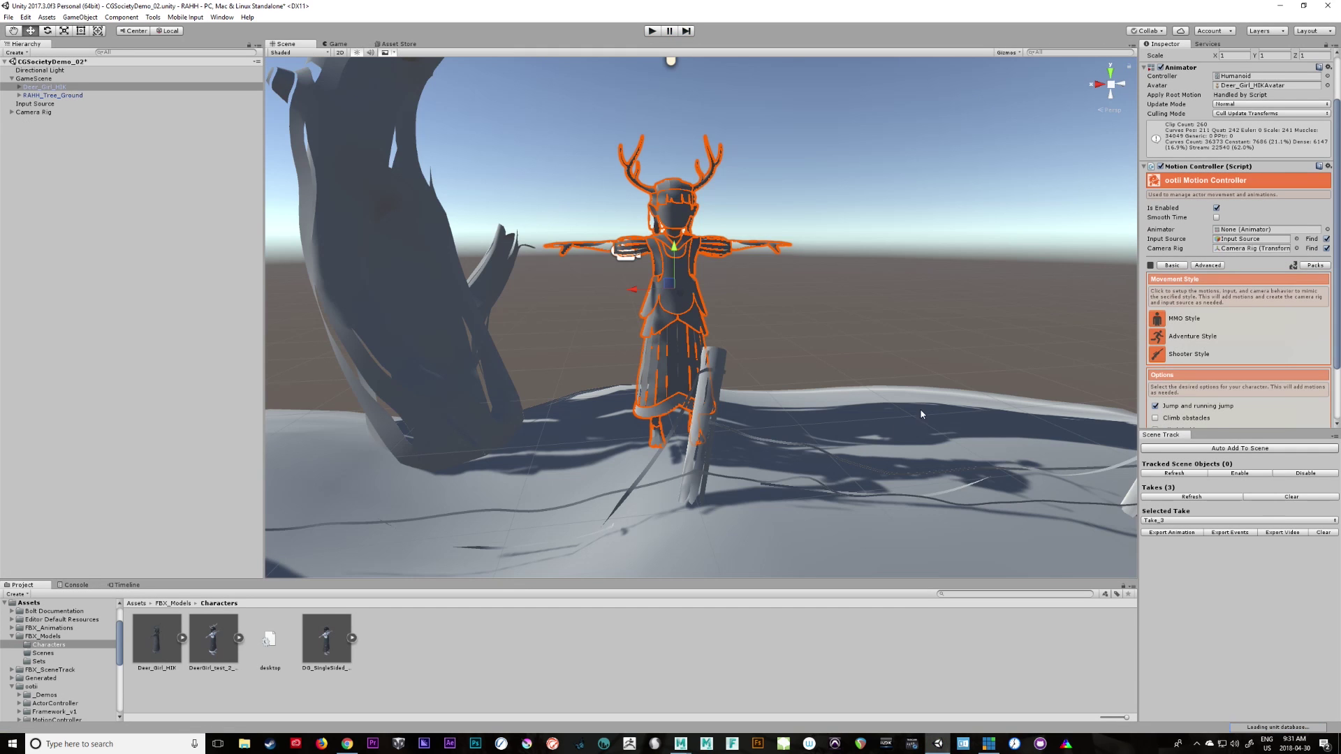
Add a Mesh Collider component to the RAHH_Tree_Ground object and run the game to test it
{"action": "left_click", "coordinate": [976, 464]}
{"action": "left_click_drag", "start_coordinate": [978, 467], "coordinate": [634, 417], "text": "alt"}
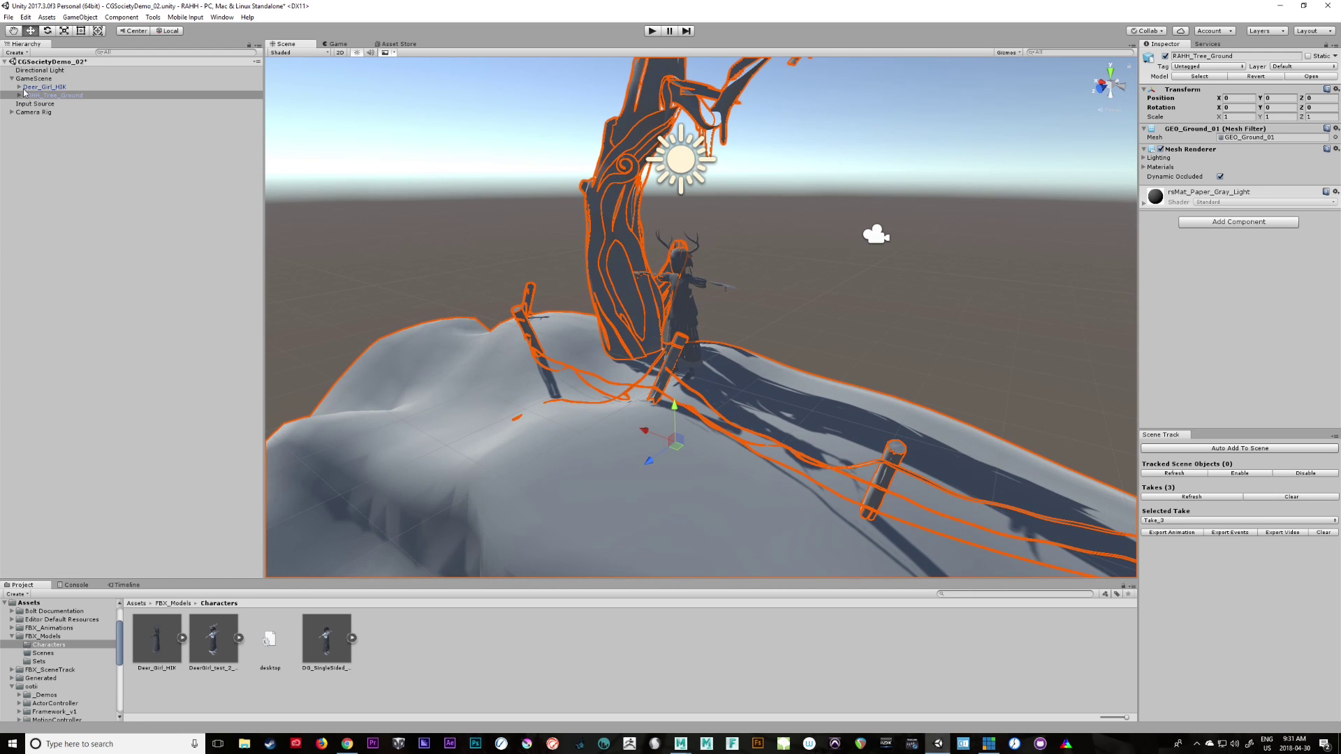
{"action": "left_click", "coordinate": [20, 95]}
{"action": "left_click", "coordinate": [1238, 222]}
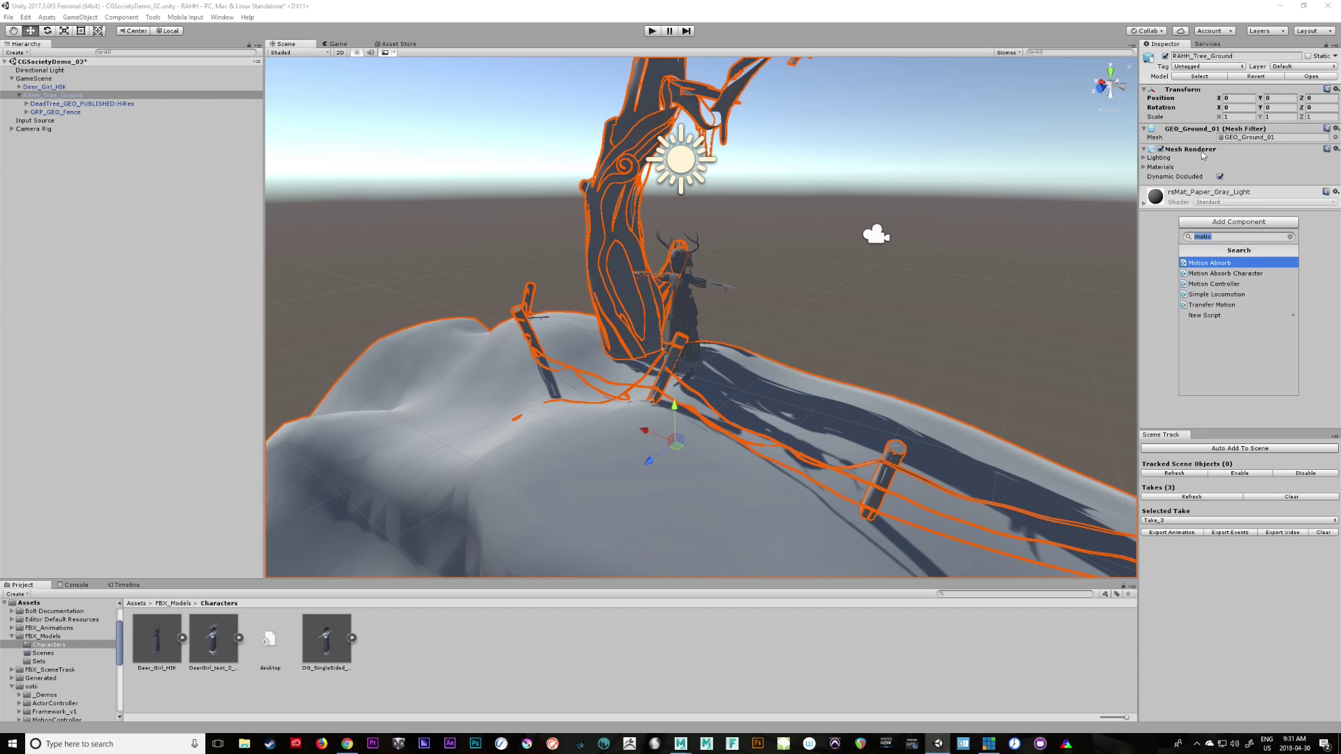
{"action": "type", "text": "col"}
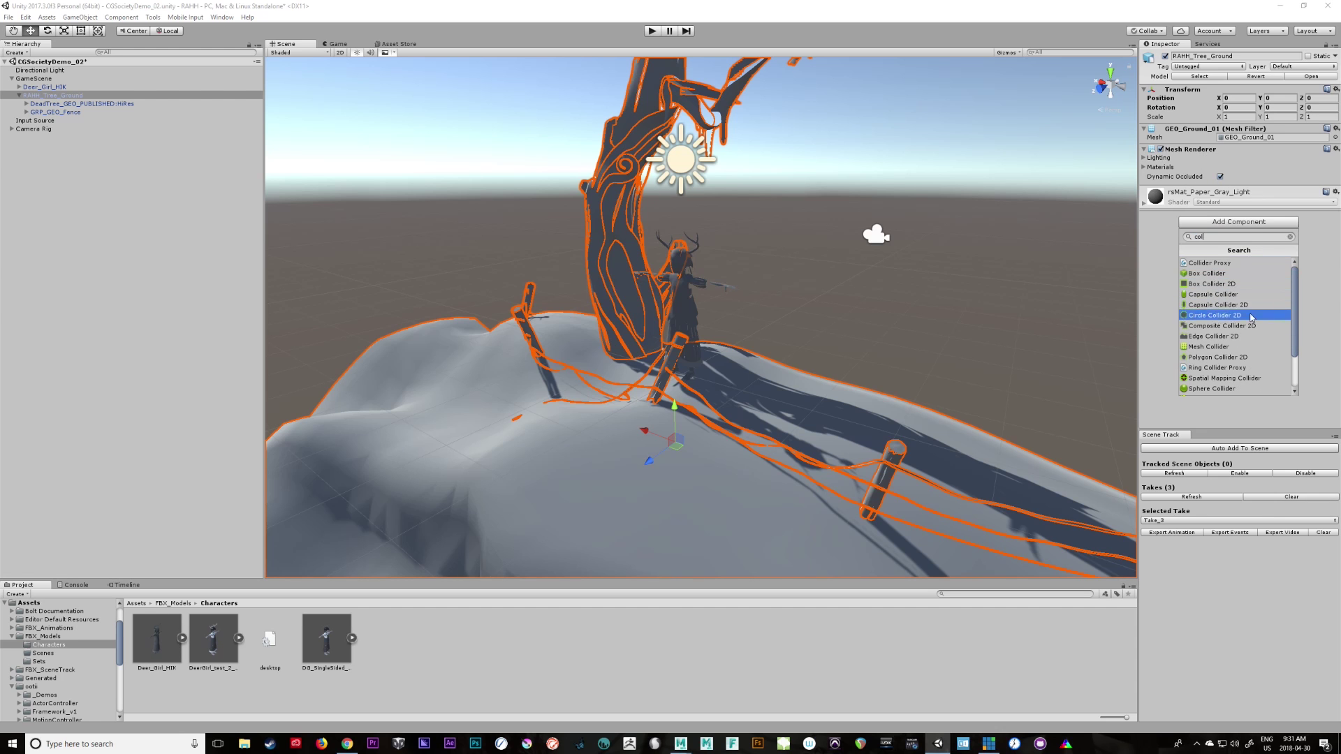
{"action": "left_click", "coordinate": [1240, 347]}
{"action": "left_click", "coordinate": [652, 31]}
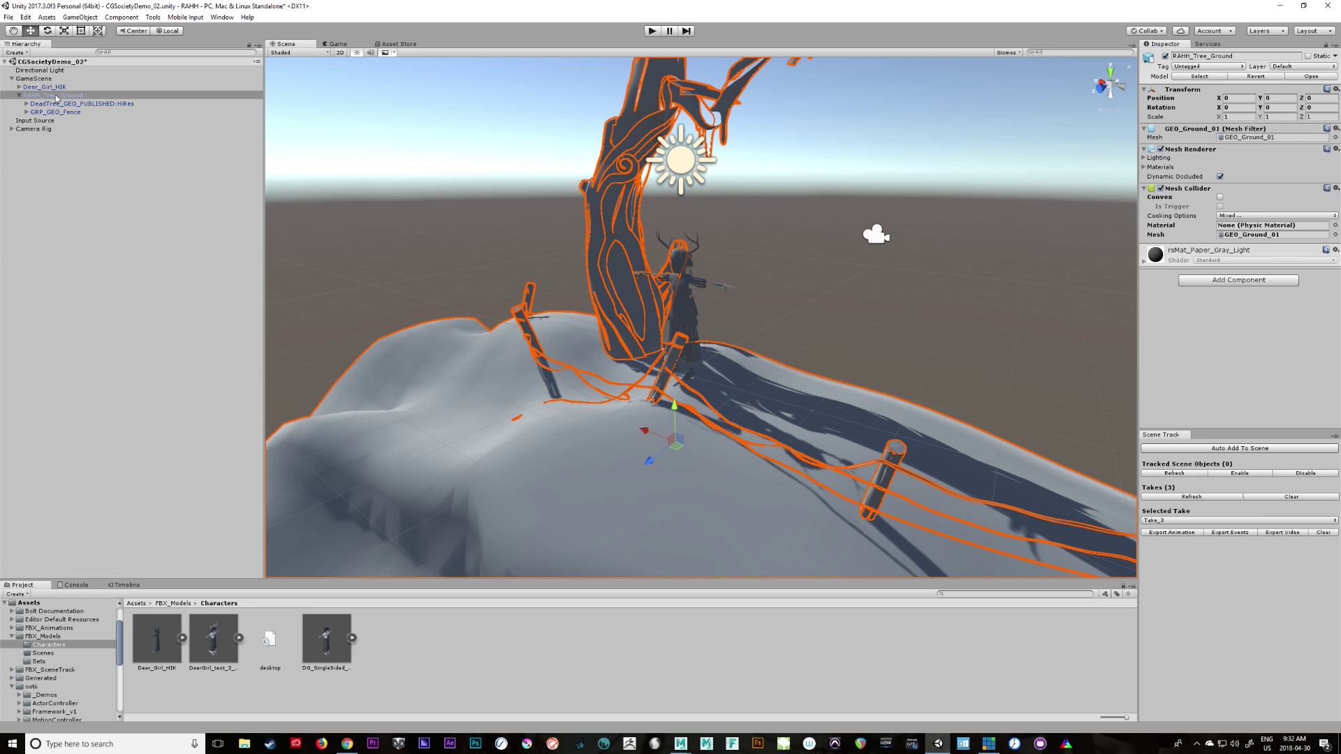
Collapse Deer_Girl_HIK's Motion Controller settings and set the Max Slope of its Actor Controller to 65
{"action": "left_click", "coordinate": [55, 87]}
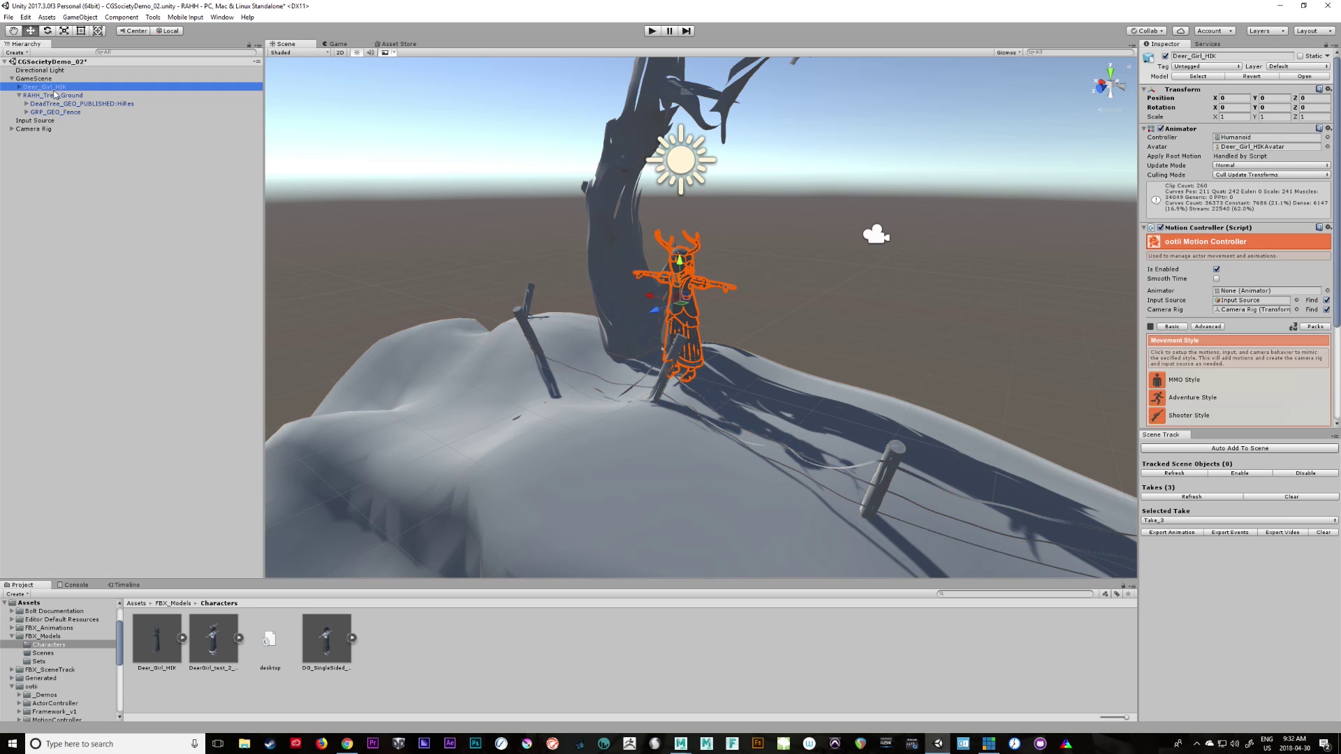
{"action": "left_click", "coordinate": [1144, 228]}
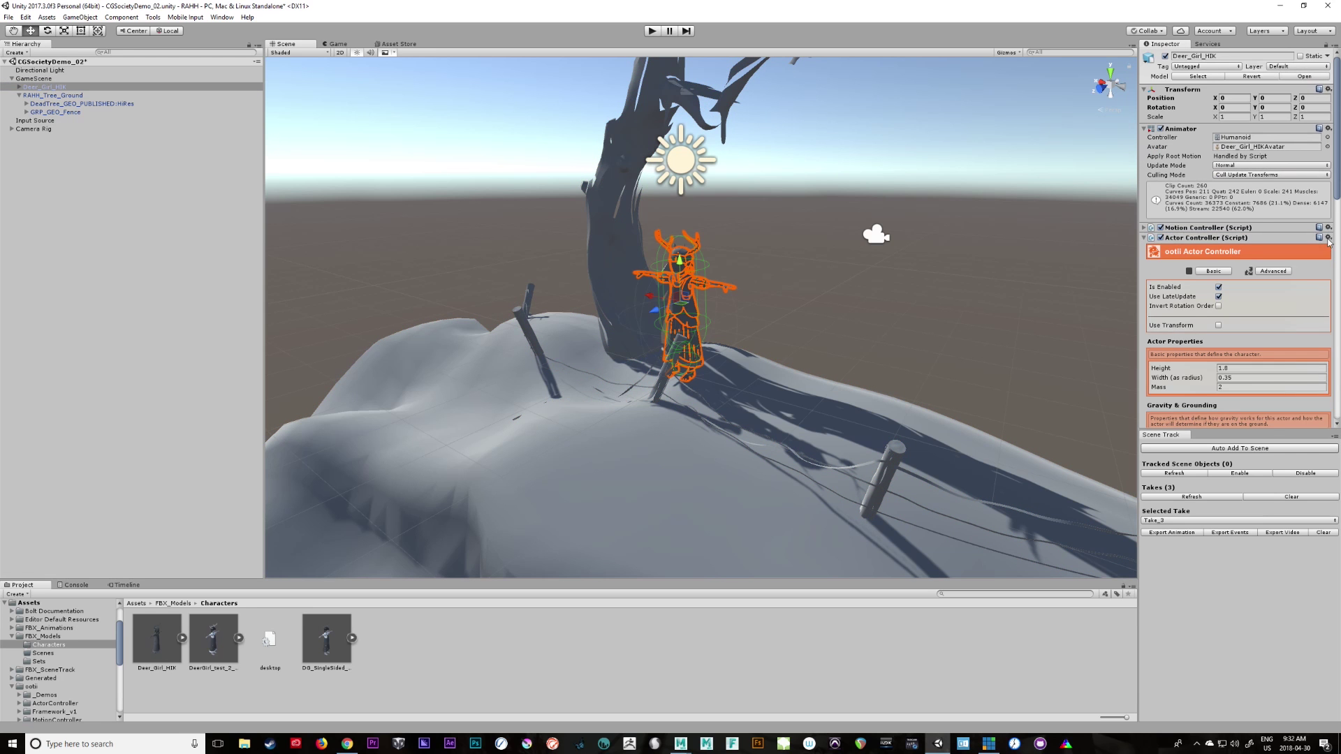
{"action": "left_click_drag", "start_coordinate": [1337, 217], "coordinate": [1323, 391]}
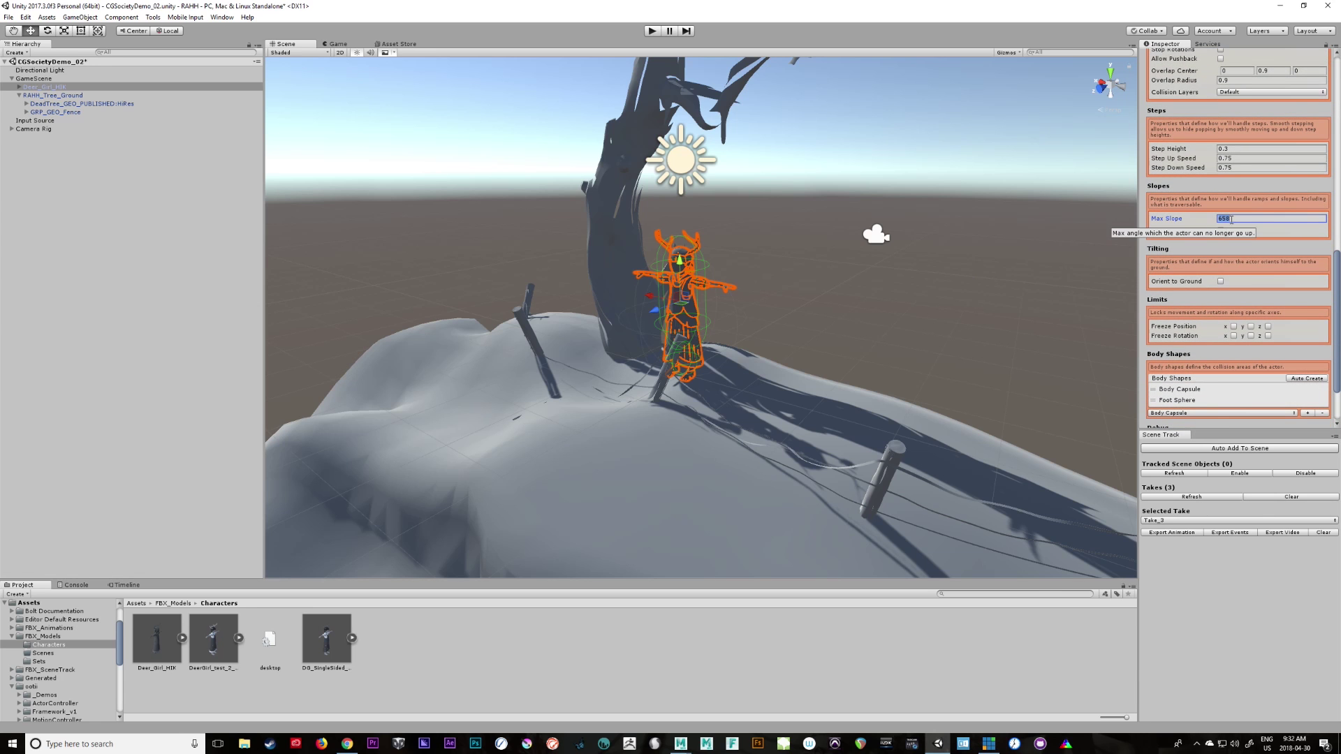
Run the game and walk the character toward and away from the camera to test its ground movement
{"action": "left_click", "coordinate": [651, 32]}
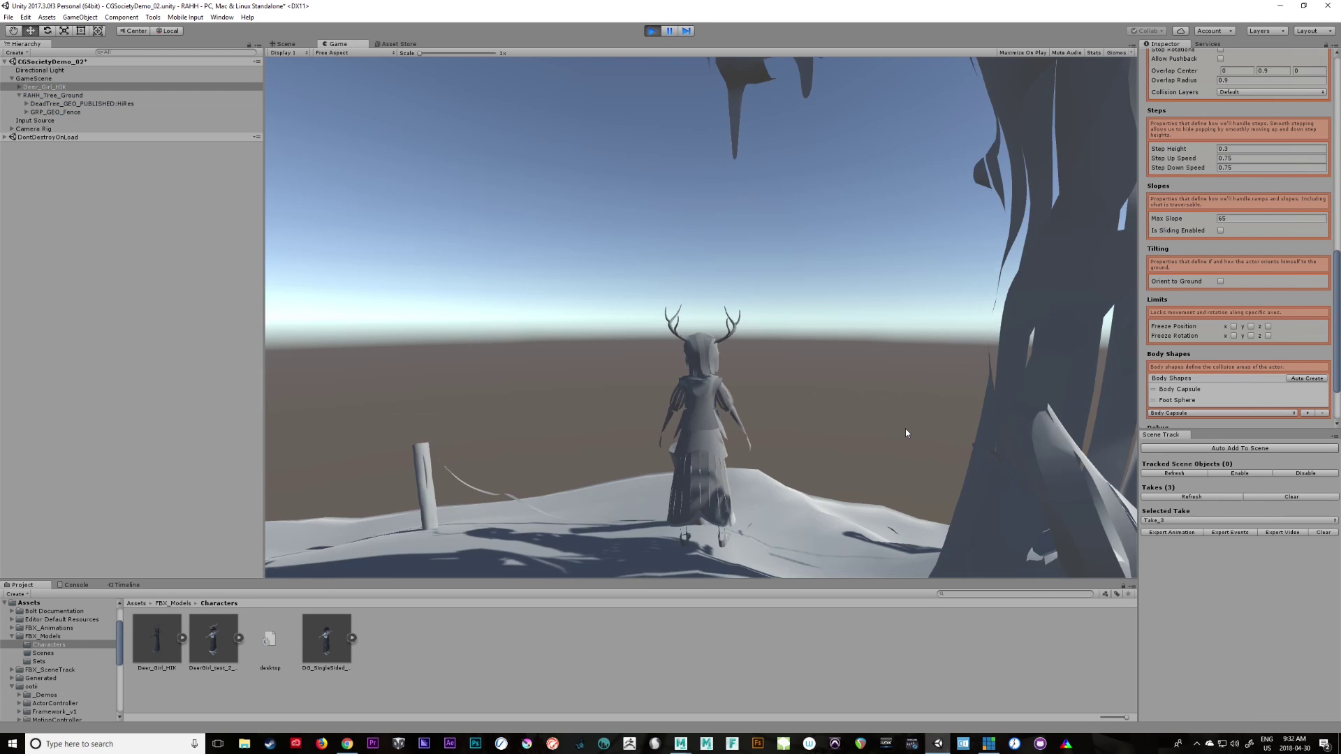
{"action": "key", "text": "s"}
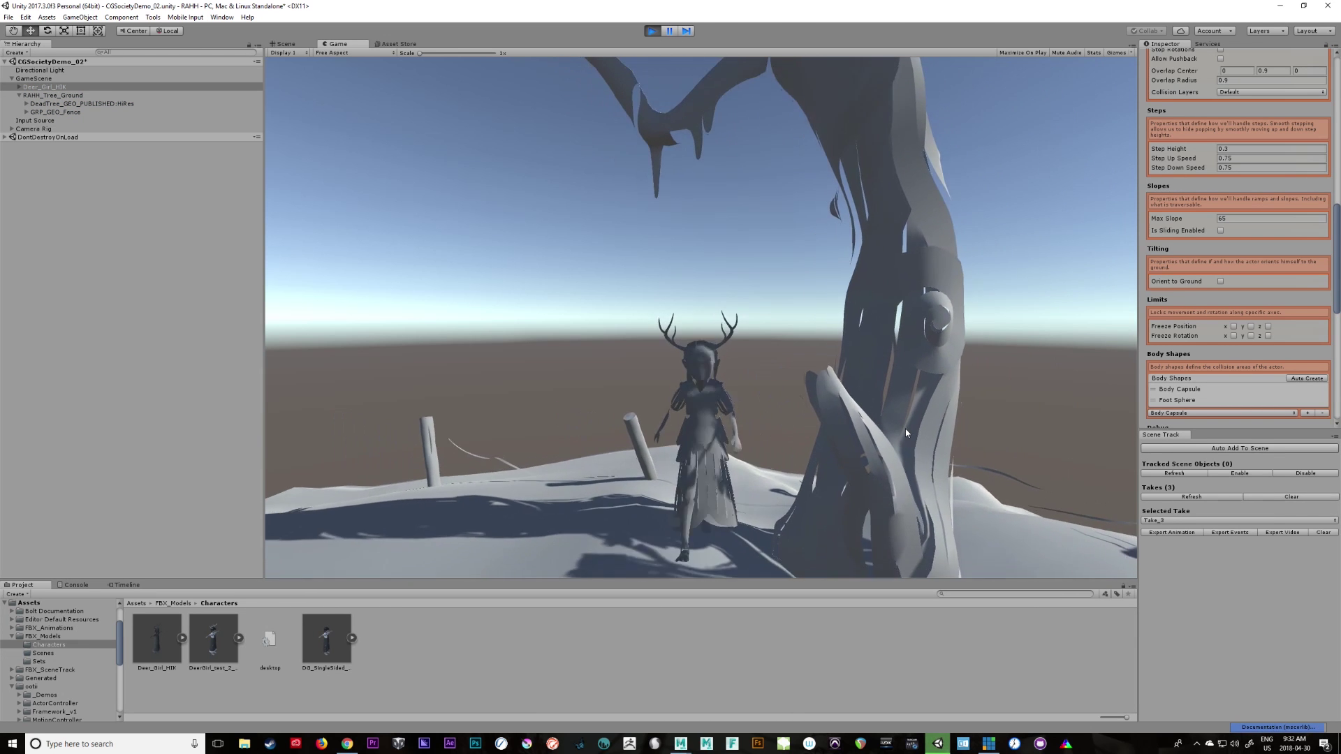
{"action": "key", "text": "w"}
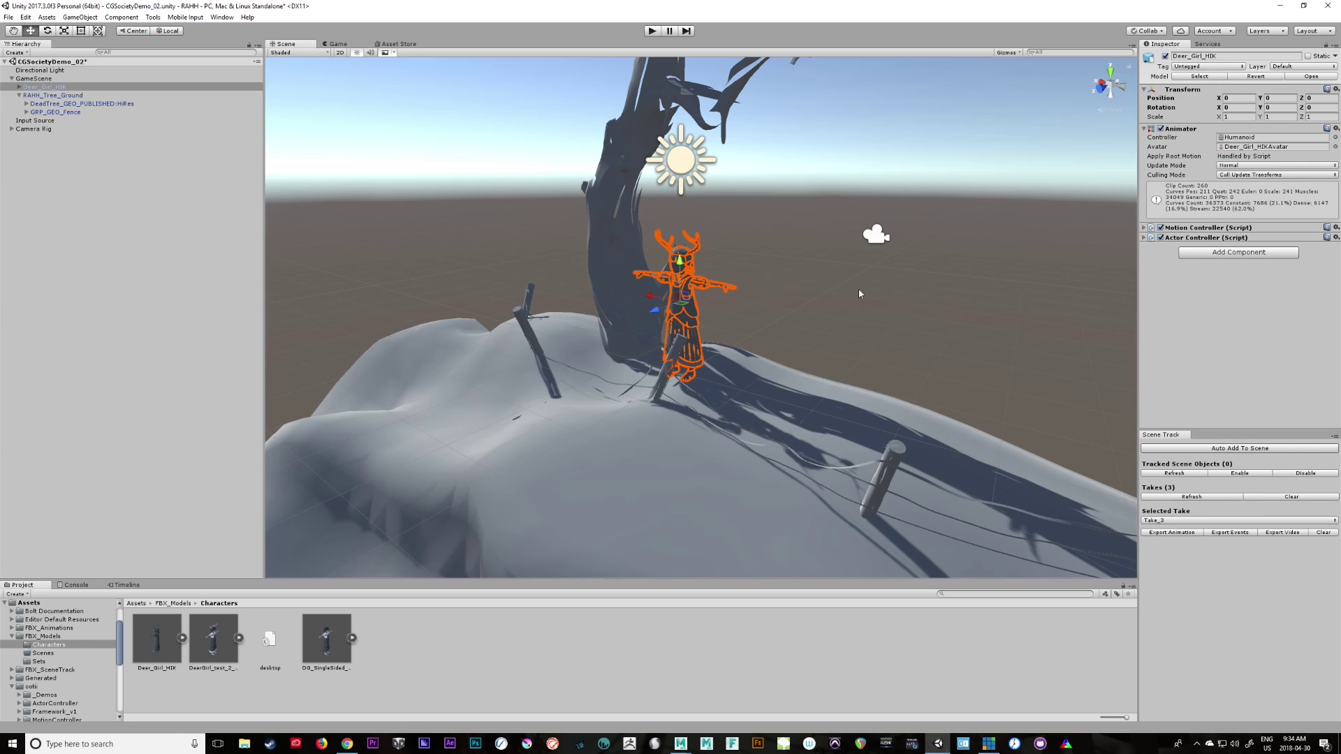
Add a Full Body Biped IK component to the Deer_Girl_HIK object
{"action": "left_click_drag", "start_coordinate": [859, 290], "coordinate": [971, 308], "text": "alt"}
{"action": "right_click_drag", "start_coordinate": [971, 307], "coordinate": [911, 503], "text": "alt"}
{"action": "left_click_drag", "start_coordinate": [910, 503], "coordinate": [828, 438], "text": "alt"}
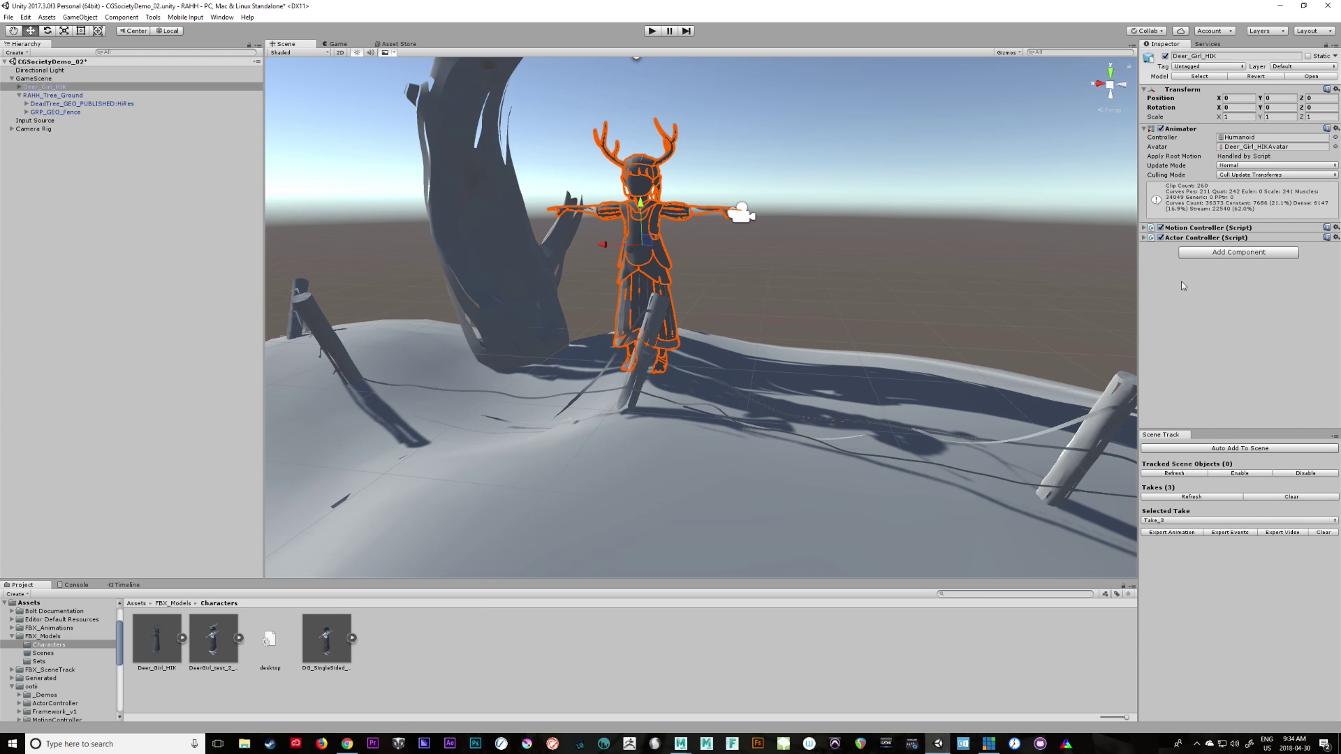
{"action": "left_click", "coordinate": [1197, 255]}
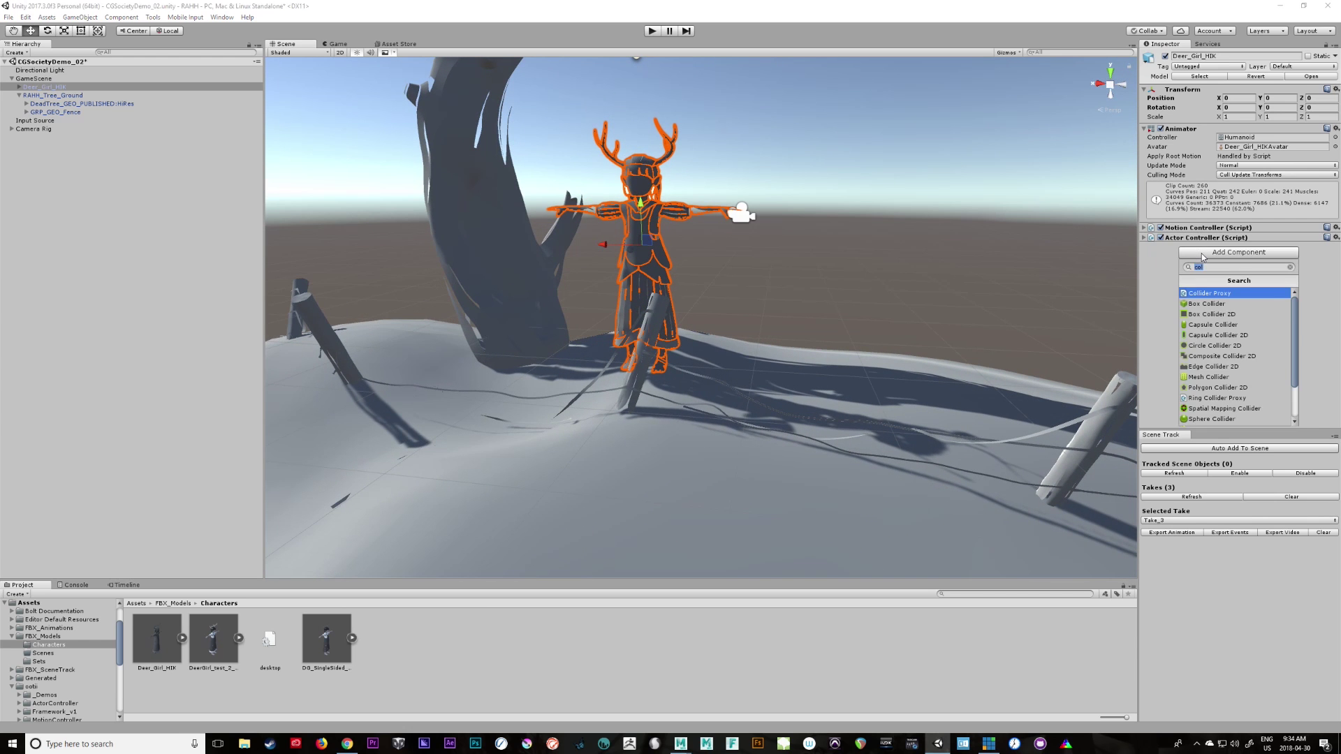
{"action": "type", "text": "ik"}
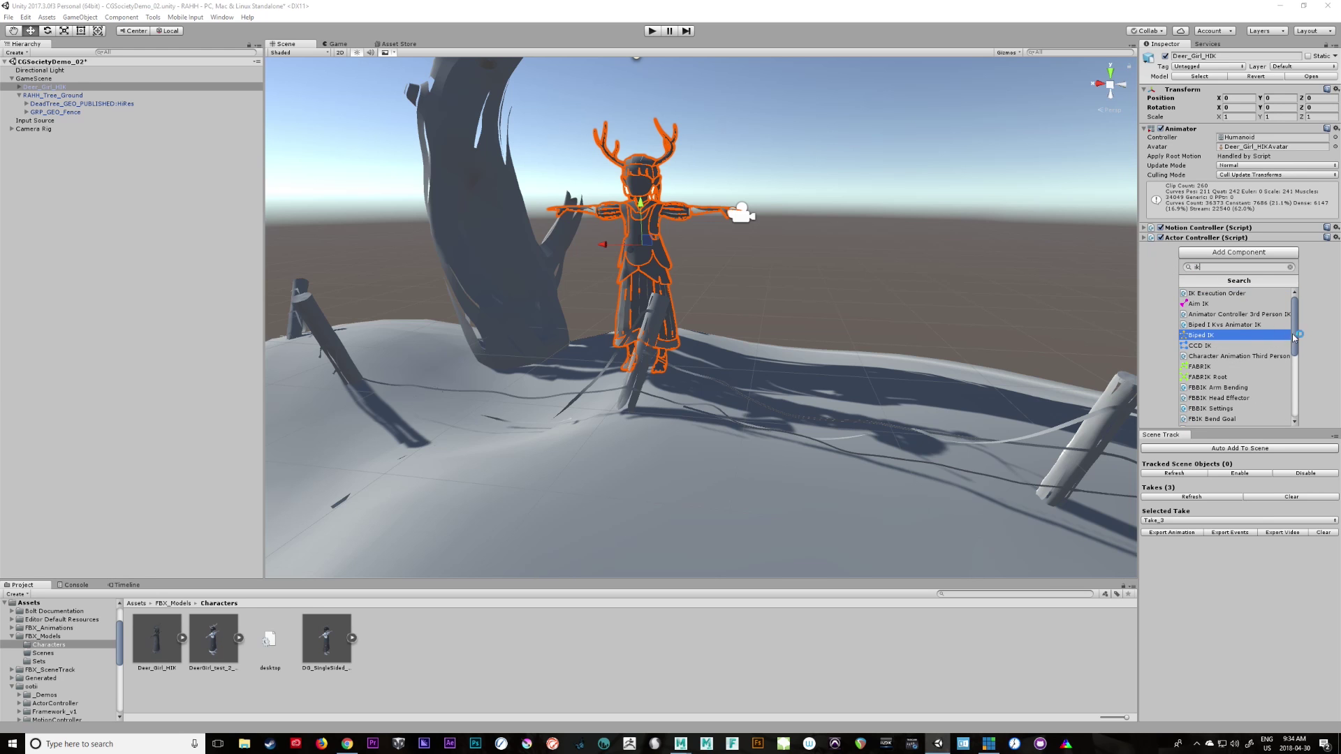
{"action": "left_click_drag", "start_coordinate": [1297, 333], "coordinate": [1295, 377]}
{"action": "left_click", "coordinate": [1237, 334]}
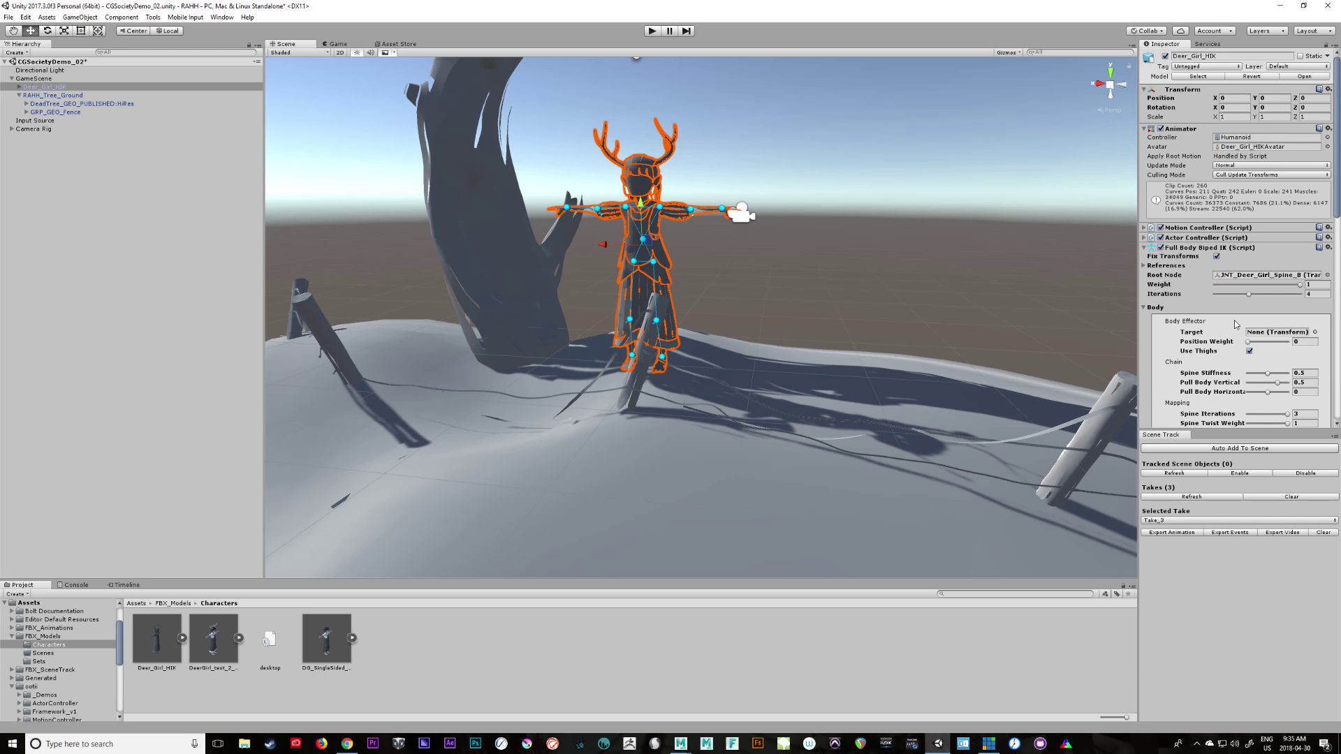
Expand the Deer_Girl_HIK rig hierarchy through the spine and left shoulder down to the left arm and finger joints
{"action": "left_click_drag", "start_coordinate": [664, 315], "coordinate": [633, 360], "text": "alt"}
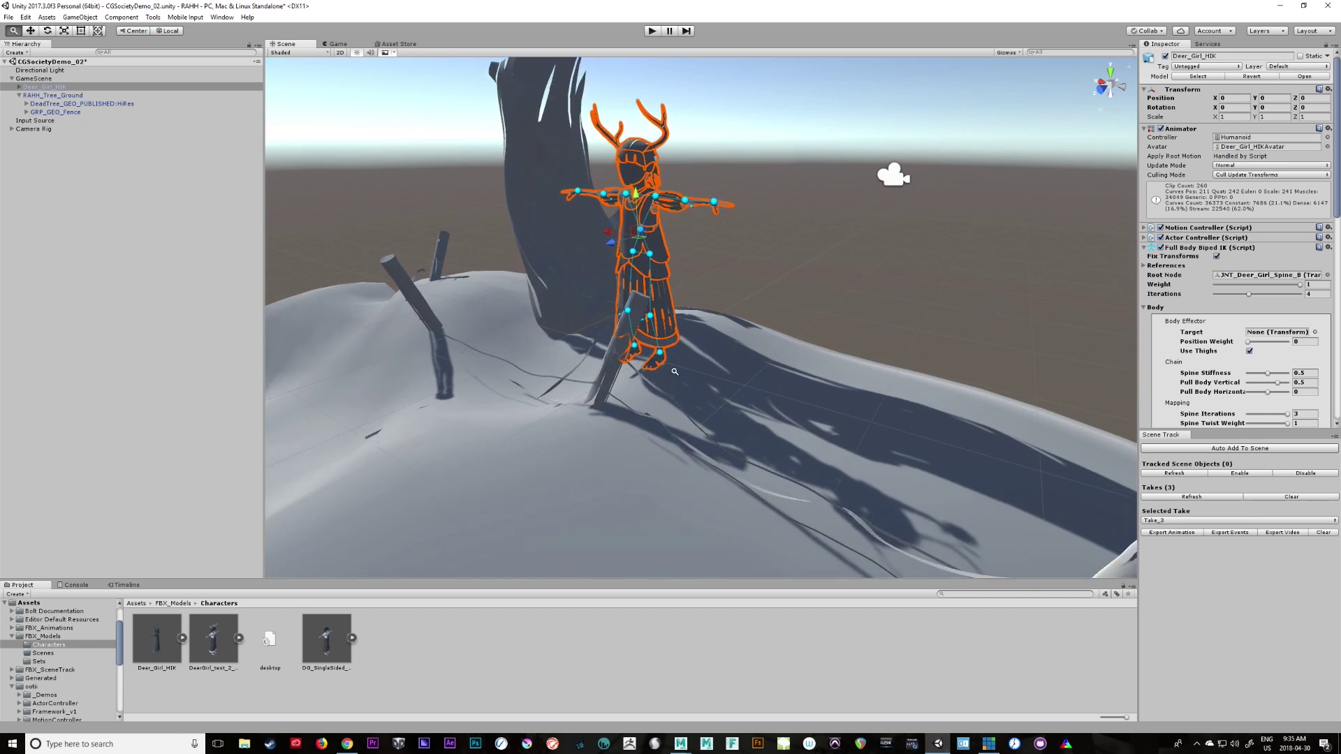
{"action": "right_click_drag", "start_coordinate": [633, 360], "coordinate": [982, 484], "text": "alt"}
{"action": "middle_click_drag", "start_coordinate": [704, 297], "coordinate": [660, 413]}
{"action": "left_click_drag", "start_coordinate": [664, 422], "coordinate": [607, 468], "text": "alt"}
{"action": "middle_click_drag", "start_coordinate": [612, 426], "coordinate": [608, 379]}
{"action": "left_click_drag", "start_coordinate": [607, 379], "coordinate": [807, 410], "text": "alt"}
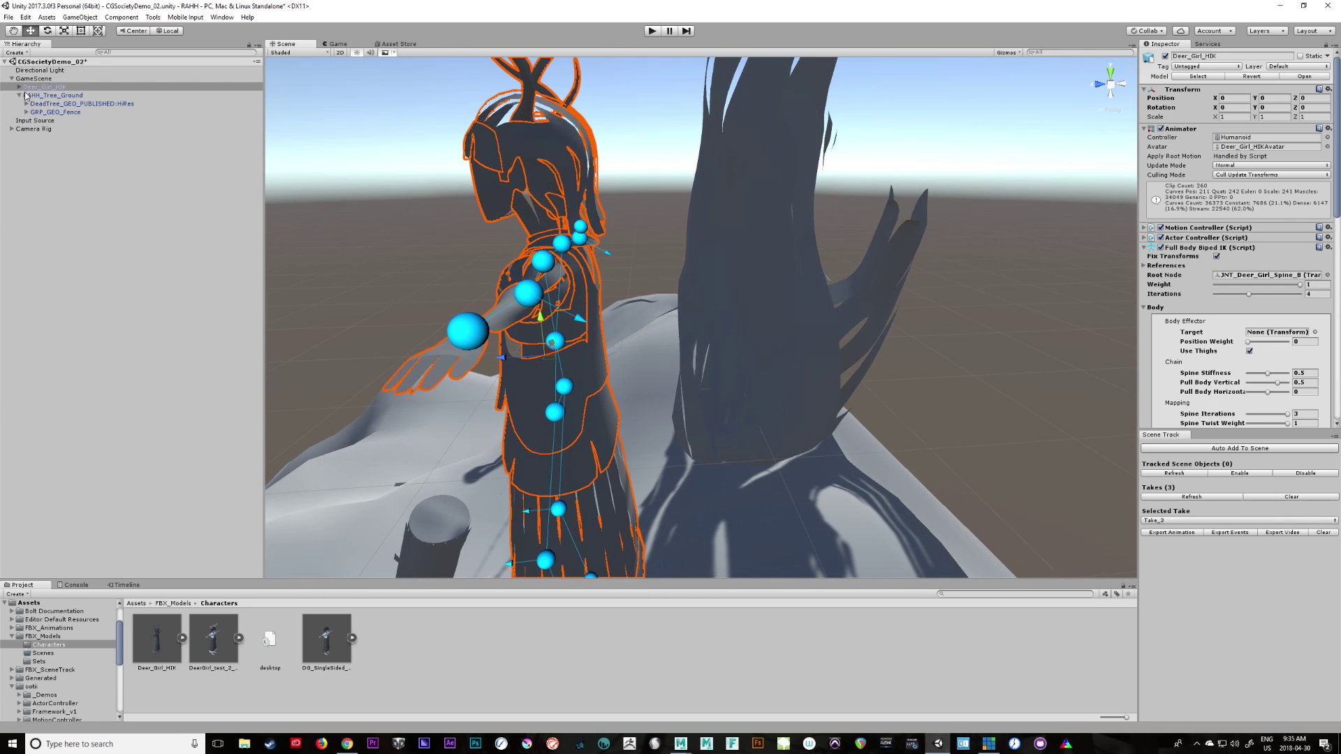
{"action": "left_click", "coordinate": [20, 87]}
{"action": "left_click", "coordinate": [42, 120]}
{"action": "left_click", "coordinate": [49, 128]}
{"action": "left_click", "coordinate": [56, 137]}
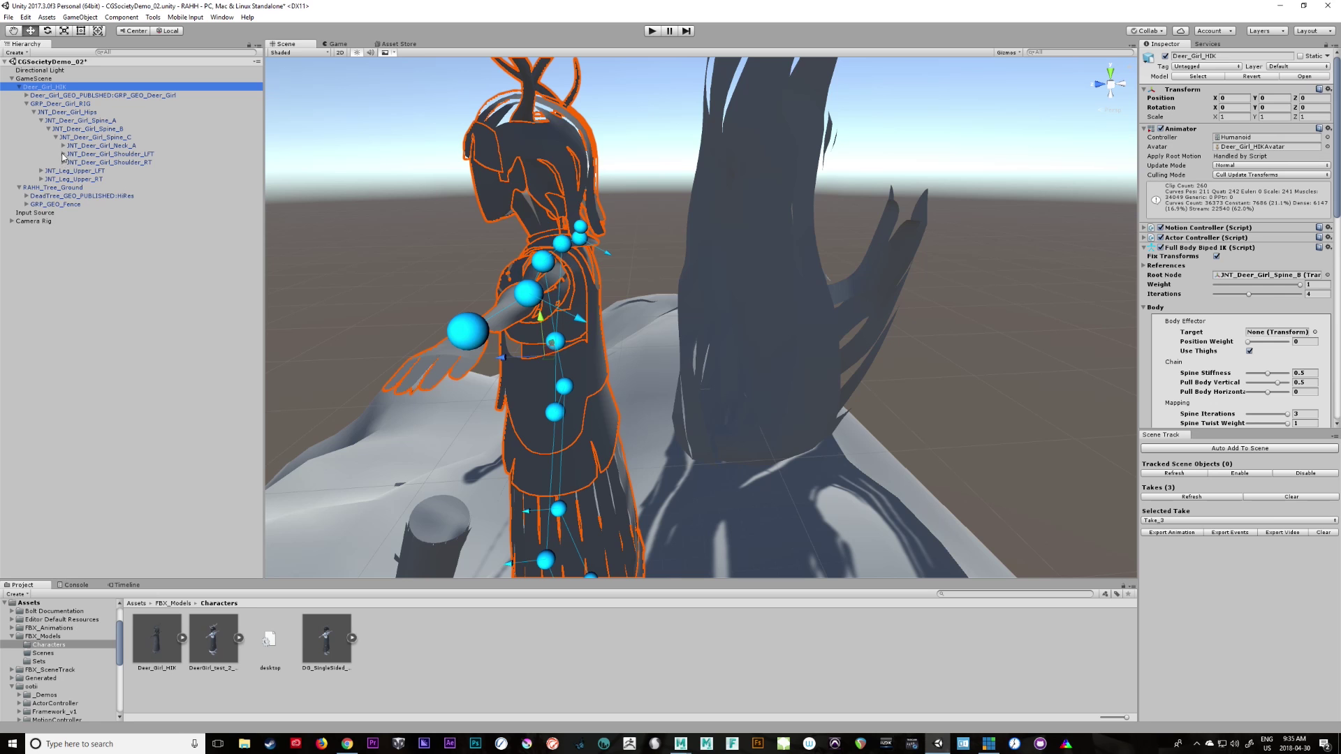
{"action": "left_click", "coordinate": [63, 153]}
{"action": "left_click", "coordinate": [69, 162], "text": "alt"}
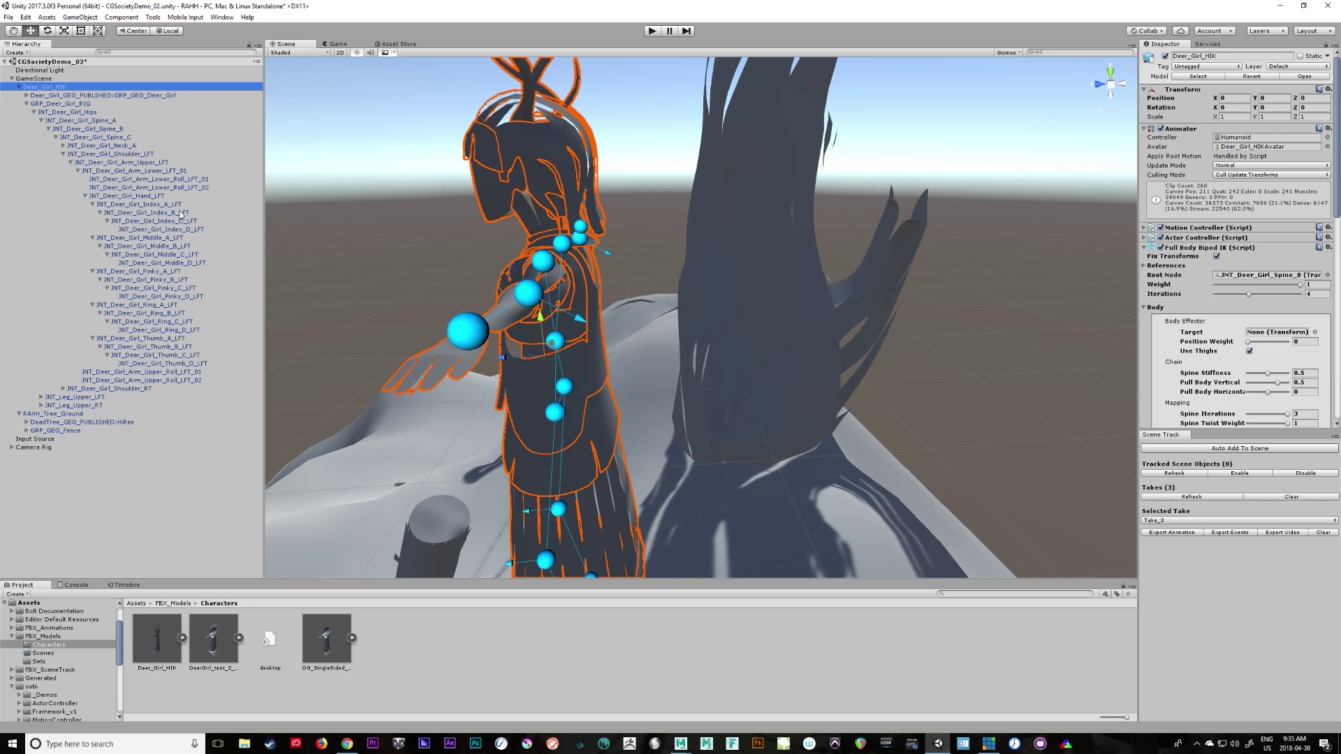
Bend the left elbow slightly by rotating JNT_Deer_Girl_Arm_Lower_LFT_01 to about X 1.2, Y 15.1, Z -6.0
{"action": "left_click", "coordinate": [164, 196]}
{"action": "left_click", "coordinate": [179, 188]}
{"action": "left_click", "coordinate": [179, 174]}
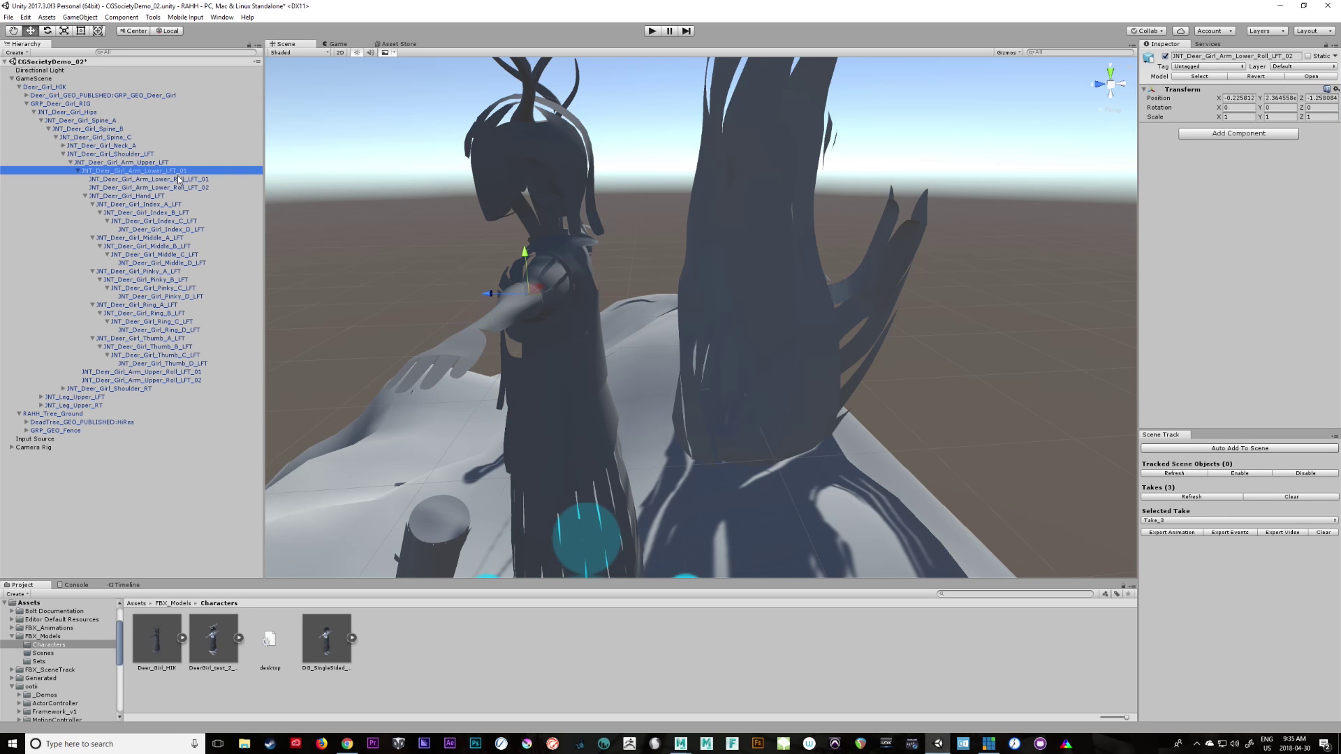
{"action": "left_click_drag", "start_coordinate": [759, 347], "coordinate": [864, 380], "text": "alt"}
{"action": "key", "text": "e"}
{"action": "left_click_drag", "start_coordinate": [583, 364], "coordinate": [293, 273]}
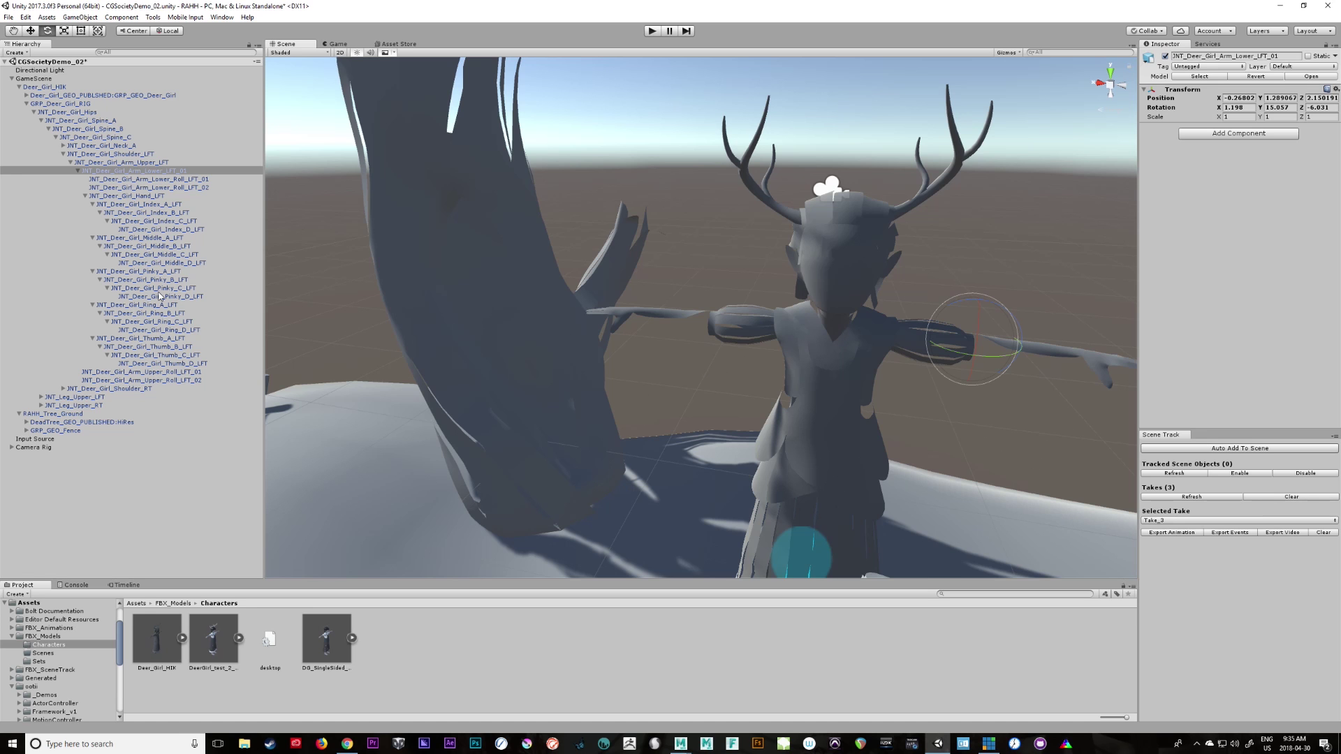
Expand the right shoulder joints and bend the right elbow slightly by rotating the right lower arm joint
{"action": "left_click", "coordinate": [63, 388]}
{"action": "left_click", "coordinate": [70, 397]}
{"action": "left_click", "coordinate": [105, 405]}
{"action": "left_click_drag", "start_coordinate": [596, 401], "coordinate": [793, 447], "text": "alt"}
{"action": "left_click_drag", "start_coordinate": [656, 363], "coordinate": [666, 363]}
{"action": "left_click_drag", "start_coordinate": [824, 489], "coordinate": [793, 447], "text": "alt"}
{"action": "scroll", "coordinate": [912, 410], "scroll_direction": "down", "scroll_amount": 3}
Reselect Deer_Girl_HIK and expand its Full Body Biped IK settings to display the IK joint markers
{"action": "left_click", "coordinate": [45, 87]}
{"action": "left_click", "coordinate": [1190, 248]}
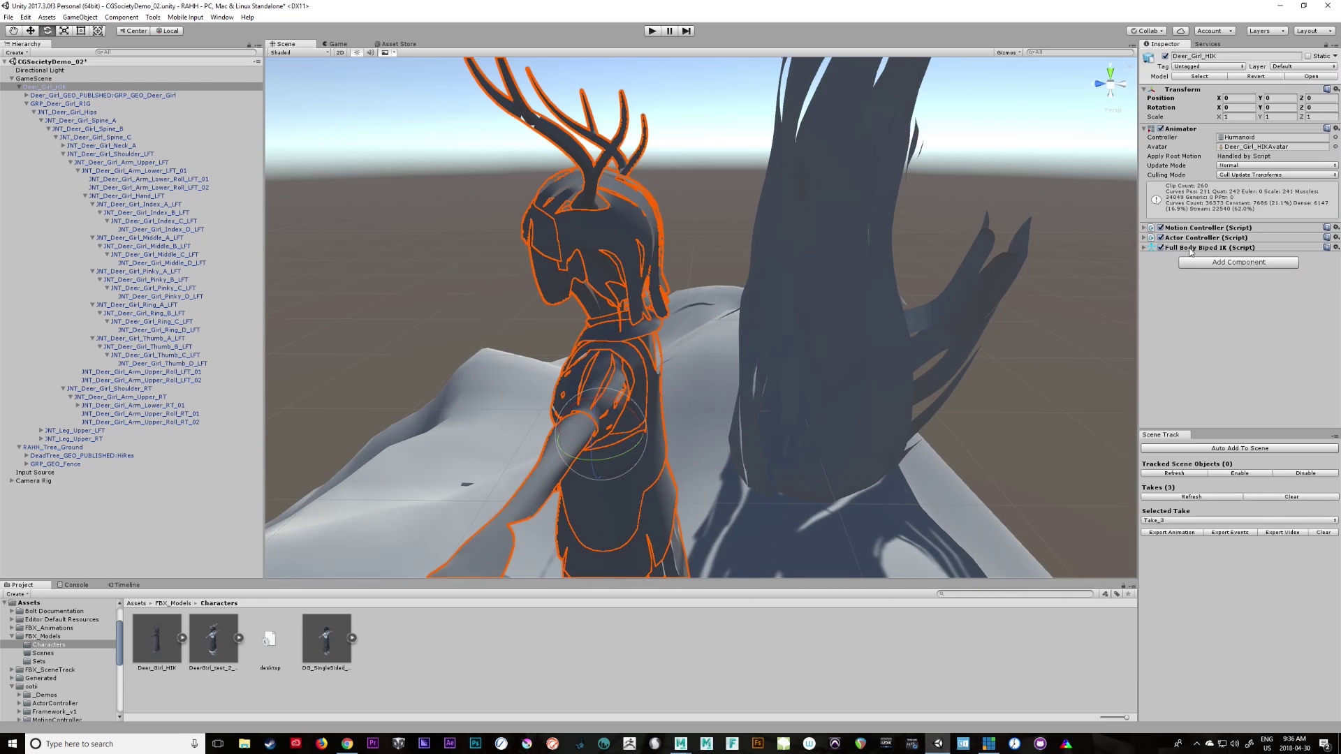
{"action": "left_click", "coordinate": [1144, 248]}
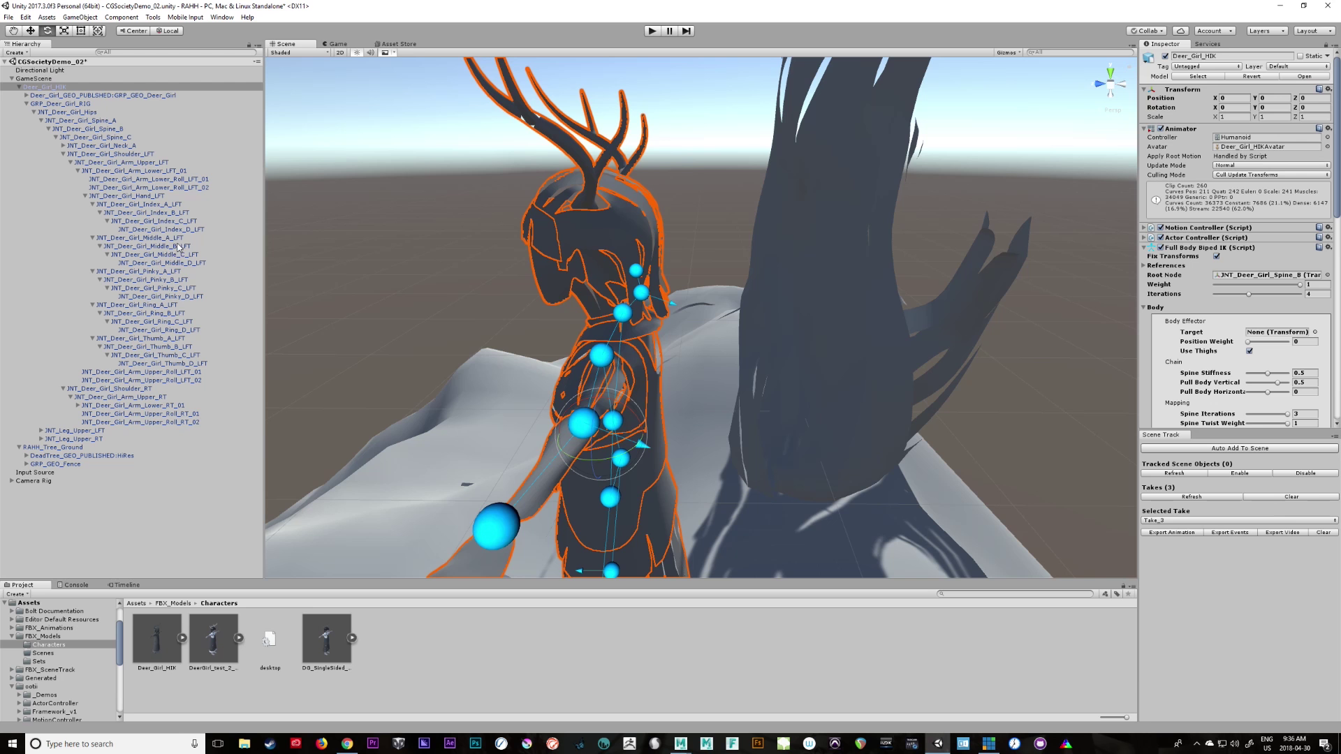
Adjust the left elbow bend against the IK markers by rotating JNT_Deer_Girl_Arm_Lower_LFT_01
{"action": "left_click", "coordinate": [154, 199]}
{"action": "left_click", "coordinate": [160, 180]}
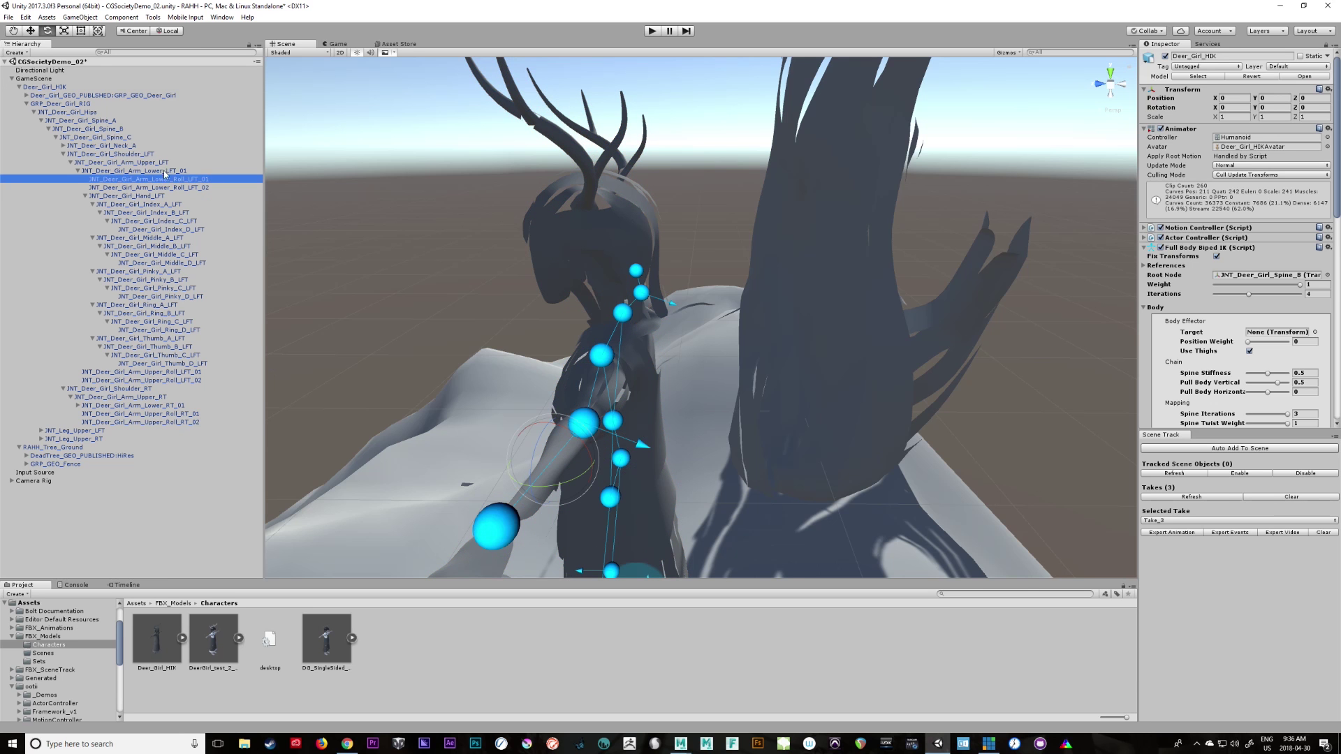
{"action": "left_click", "coordinate": [164, 172]}
{"action": "left_click", "coordinate": [159, 162]}
{"action": "left_click_drag", "start_coordinate": [447, 437], "coordinate": [531, 440], "text": "alt"}
{"action": "left_click", "coordinate": [155, 172]}
{"action": "middle_click_drag", "start_coordinate": [531, 440], "coordinate": [419, 356], "text": "alt"}
{"action": "left_click_drag", "start_coordinate": [555, 323], "coordinate": [524, 320]}
Adjust the right elbow bend against the IK markers by rotating the right lower arm joint
{"action": "left_click_drag", "start_coordinate": [648, 361], "coordinate": [646, 307], "text": "alt"}
{"action": "left_click_drag", "start_coordinate": [518, 325], "coordinate": [558, 318]}
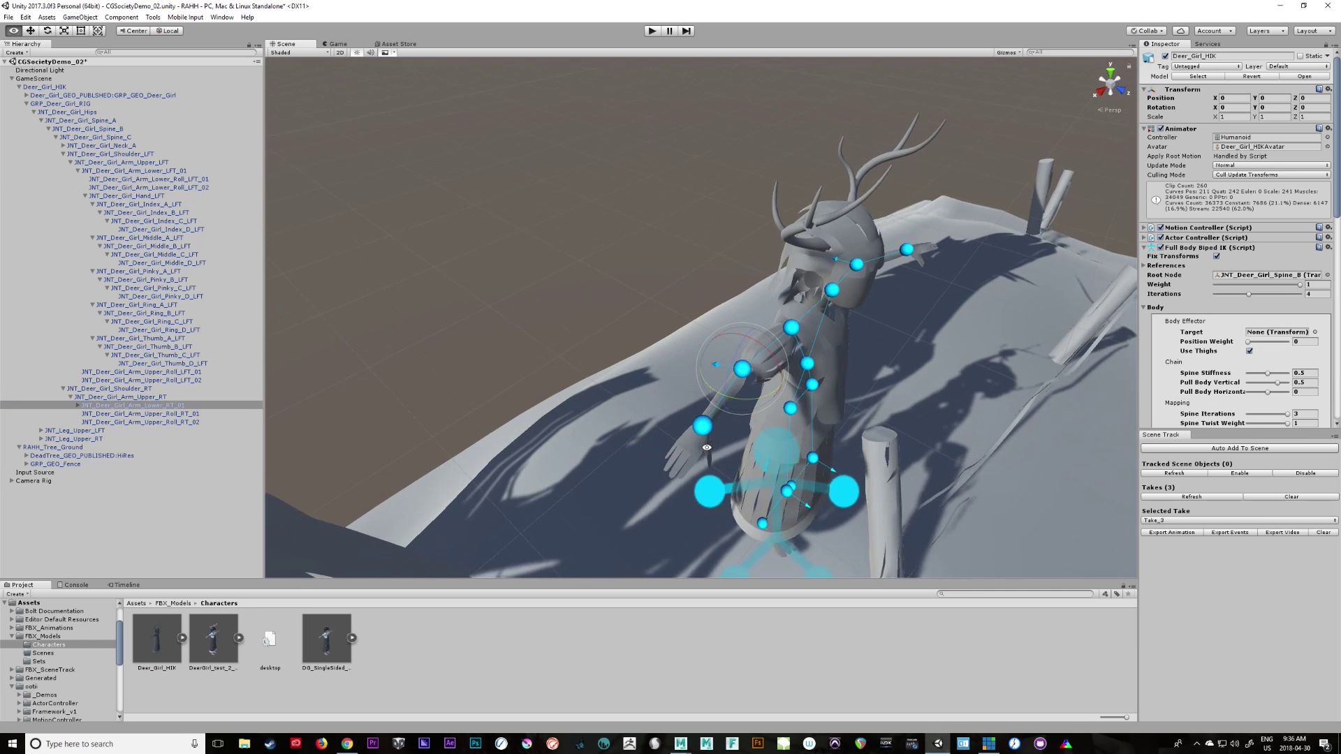
{"action": "scroll", "coordinate": [905, 434], "scroll_direction": "up", "scroll_amount": 3}
{"action": "left_click_drag", "start_coordinate": [802, 431], "coordinate": [458, 409], "text": "alt"}
{"action": "scroll", "coordinate": [656, 349], "scroll_direction": "down", "scroll_amount": 5}
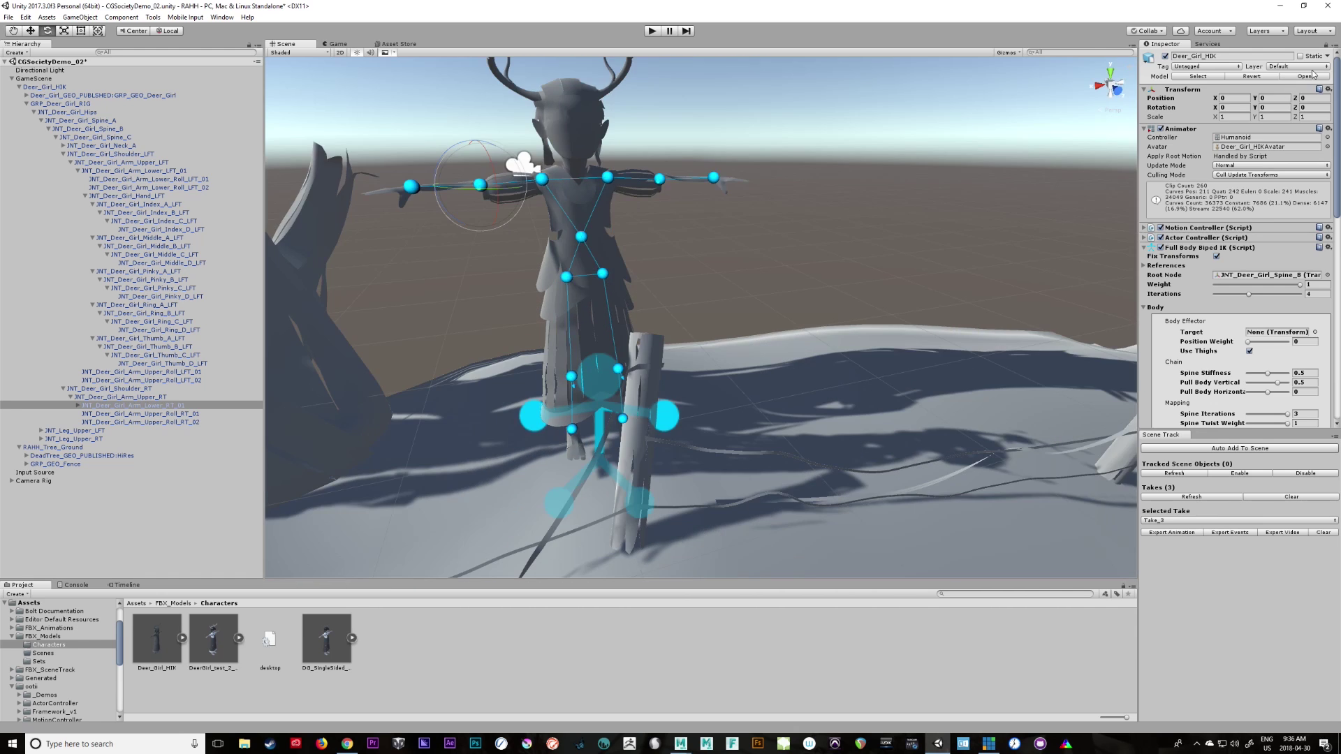
Select Deer_Girl_HIK, collapse GRP_Deer_Girl_RIG, and run the game to test the character with Full Body Biped IK from different camera angles
{"action": "double_click", "coordinate": [39, 87]}
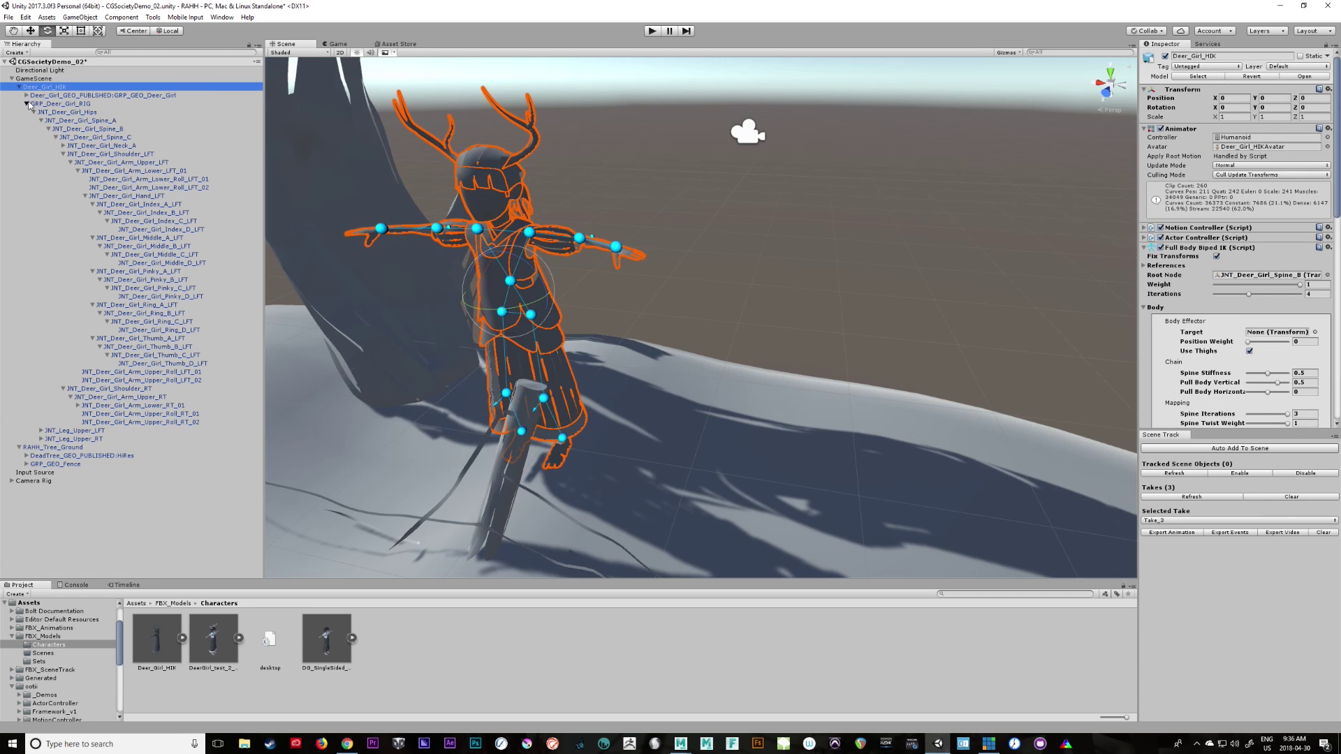
{"action": "left_click", "coordinate": [26, 103]}
{"action": "left_click", "coordinate": [651, 30]}
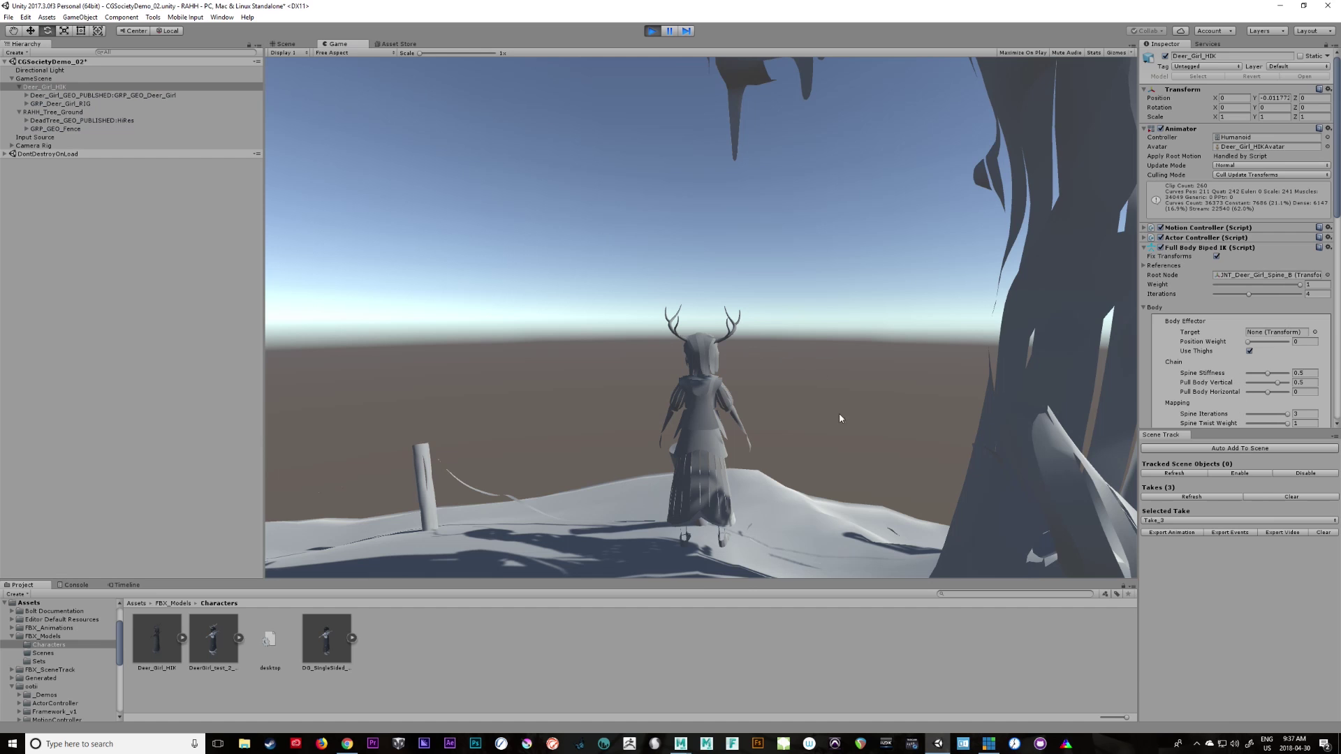
{"action": "right_click_drag", "start_coordinate": [839, 418], "coordinate": [1017, 439]}
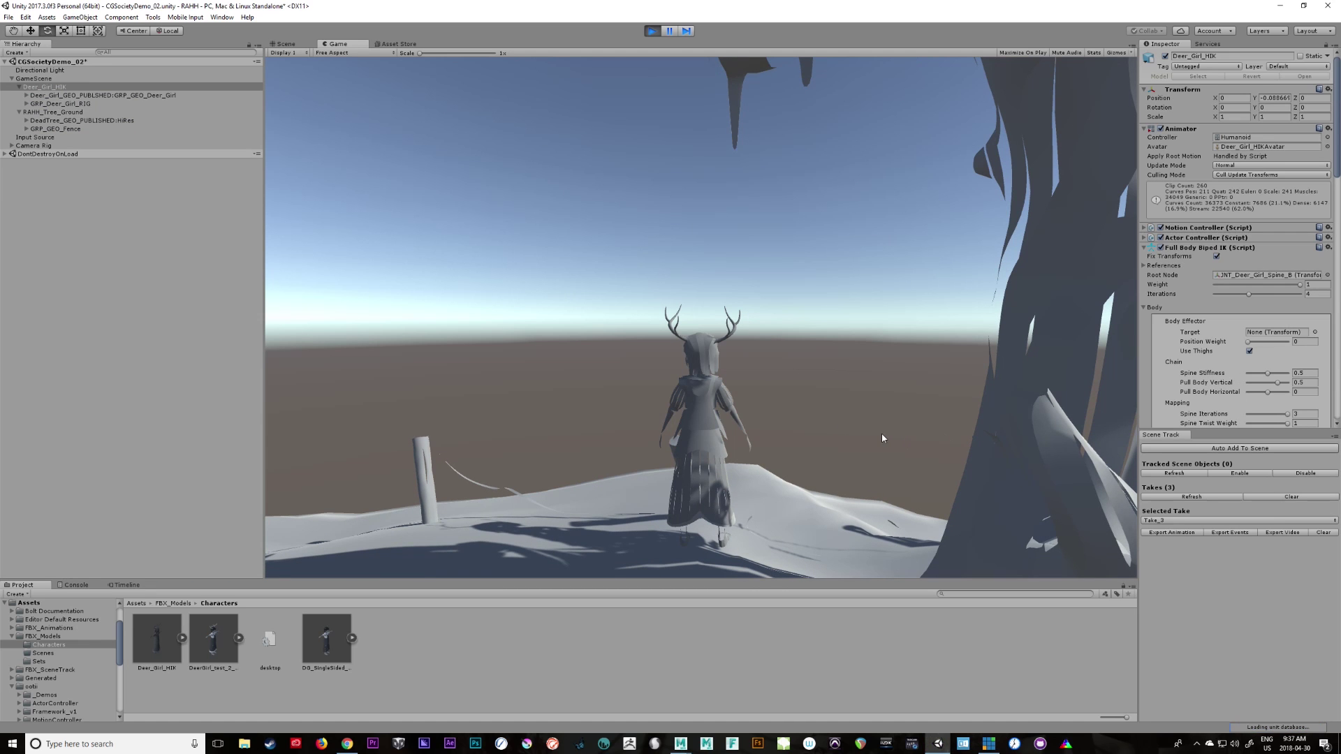
{"action": "key", "text": "w"}
{"action": "right_click_drag", "start_coordinate": [762, 436], "coordinate": [1058, 370]}
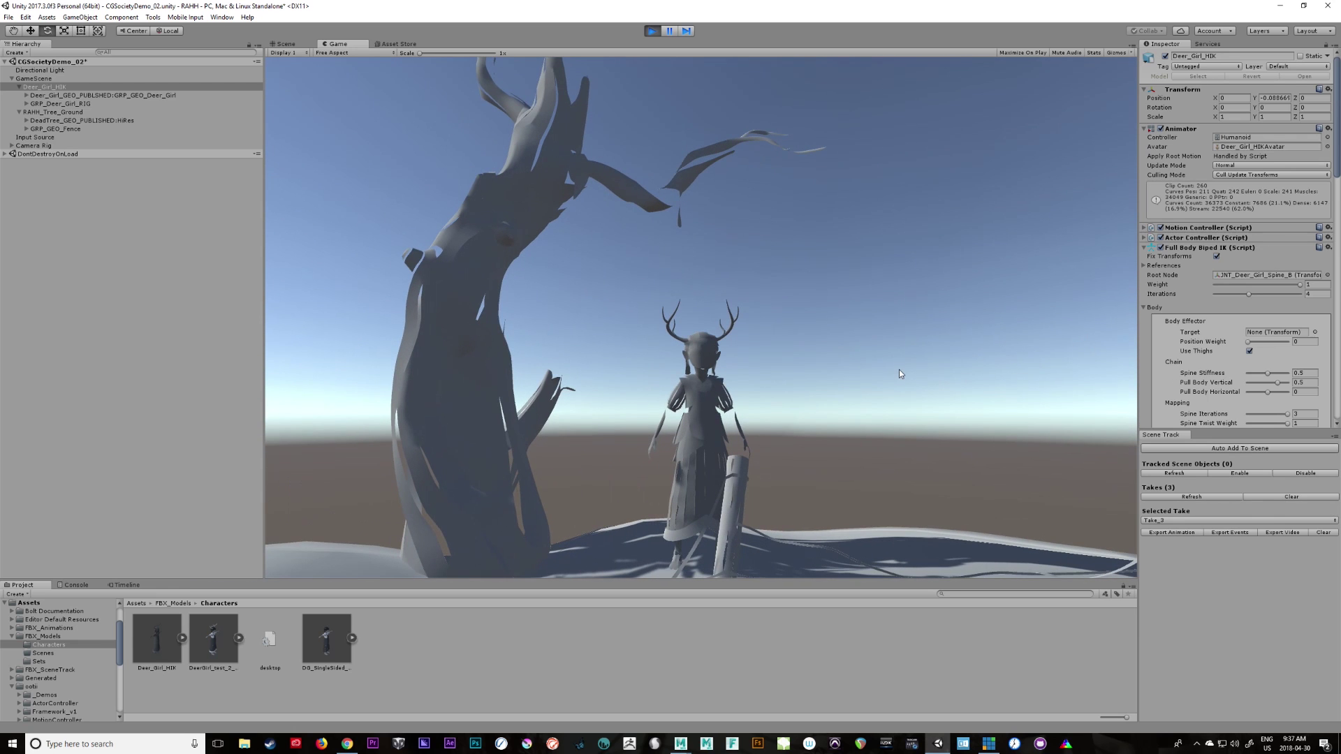
Set the Body Effector's Position Weight to 1 in Full Body Biped IK while the game is running
{"action": "left_click", "coordinate": [1215, 248]}
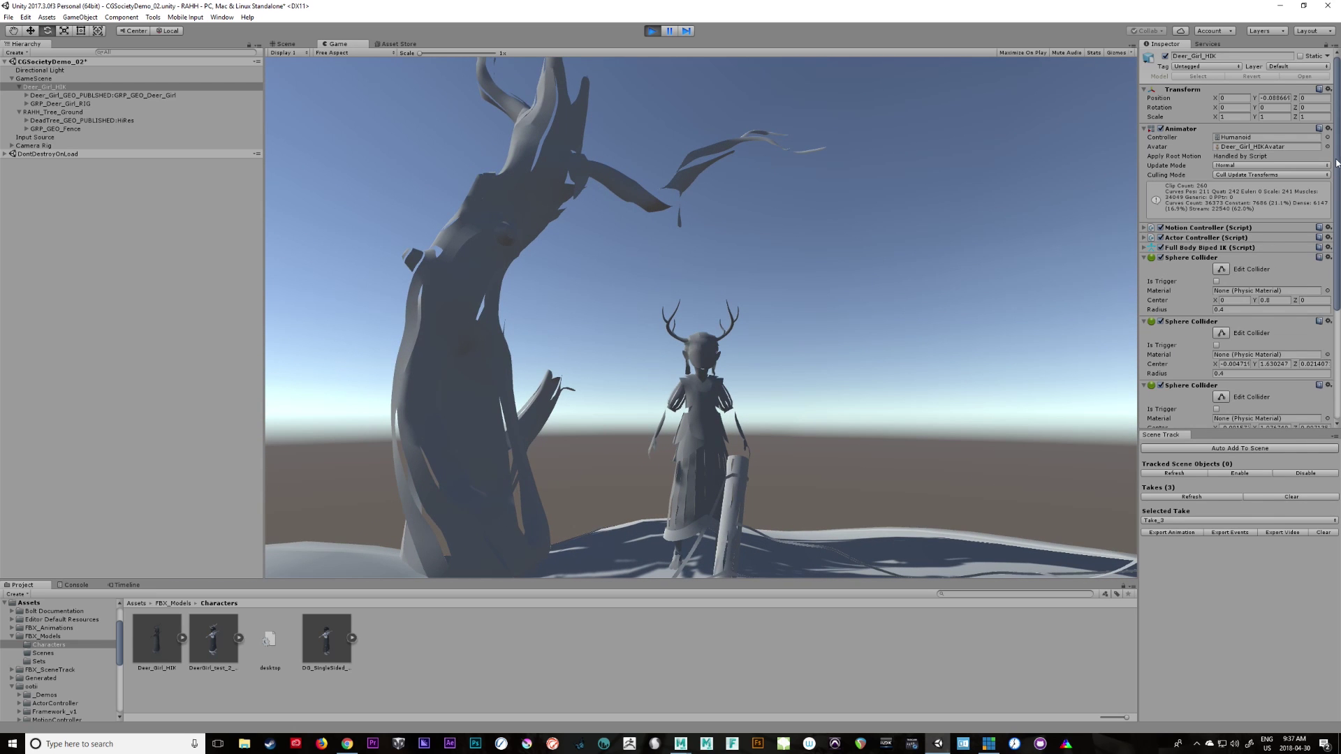
{"action": "left_click", "coordinate": [1151, 249]}
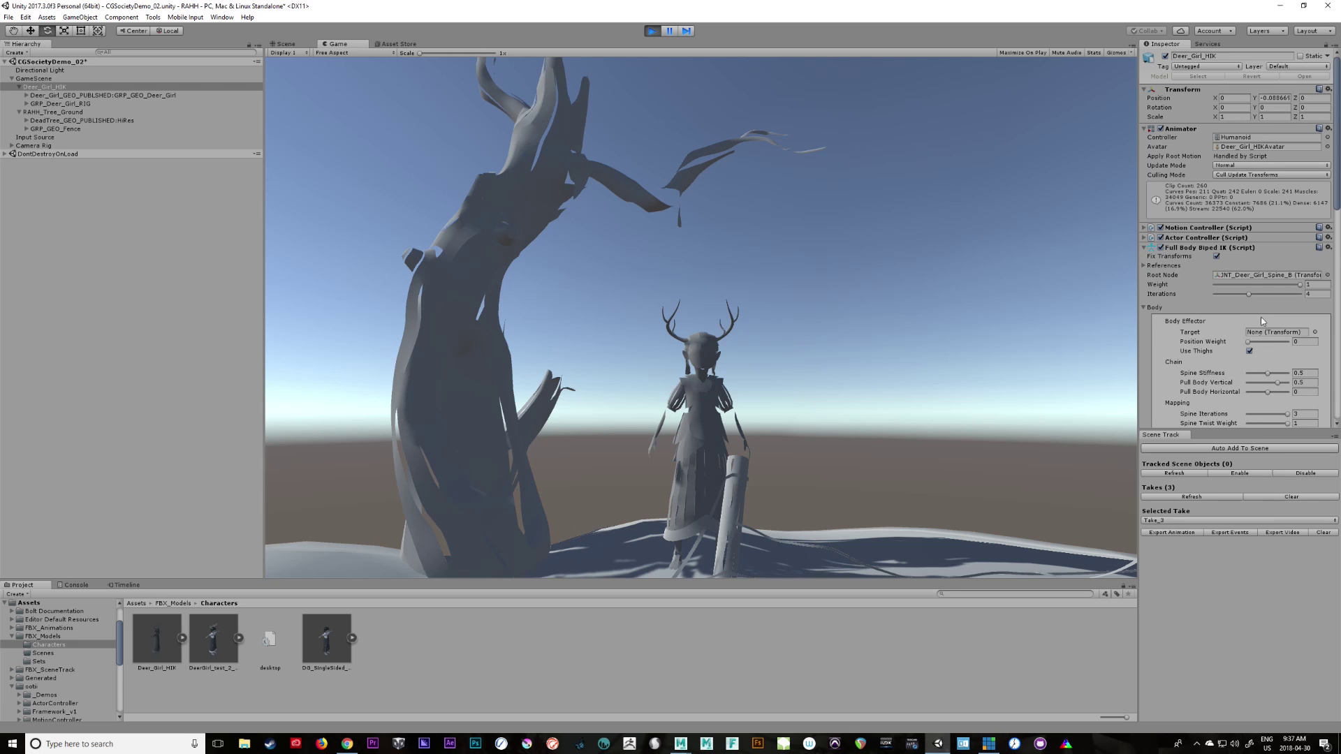
{"action": "scroll", "coordinate": [1243, 283], "scroll_direction": "down", "scroll_amount": 3}
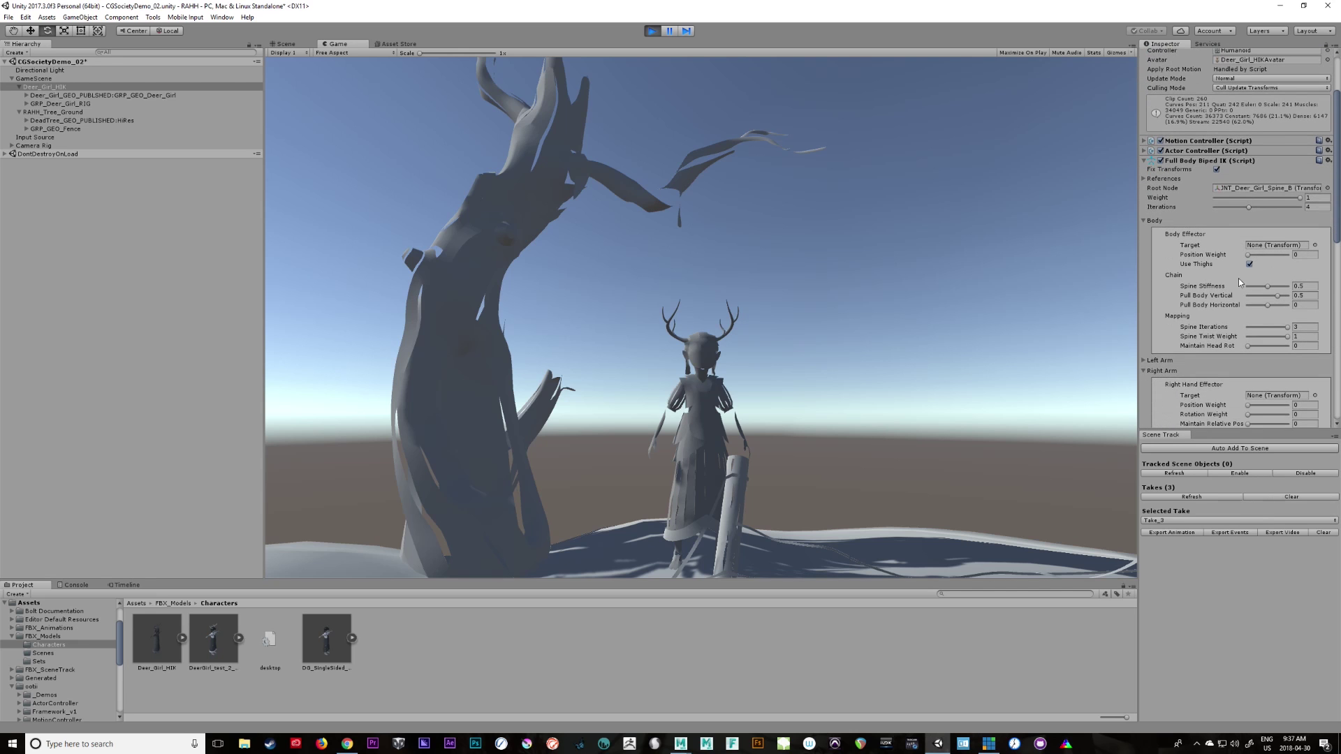
{"action": "left_click_drag", "start_coordinate": [1263, 256], "coordinate": [1307, 256]}
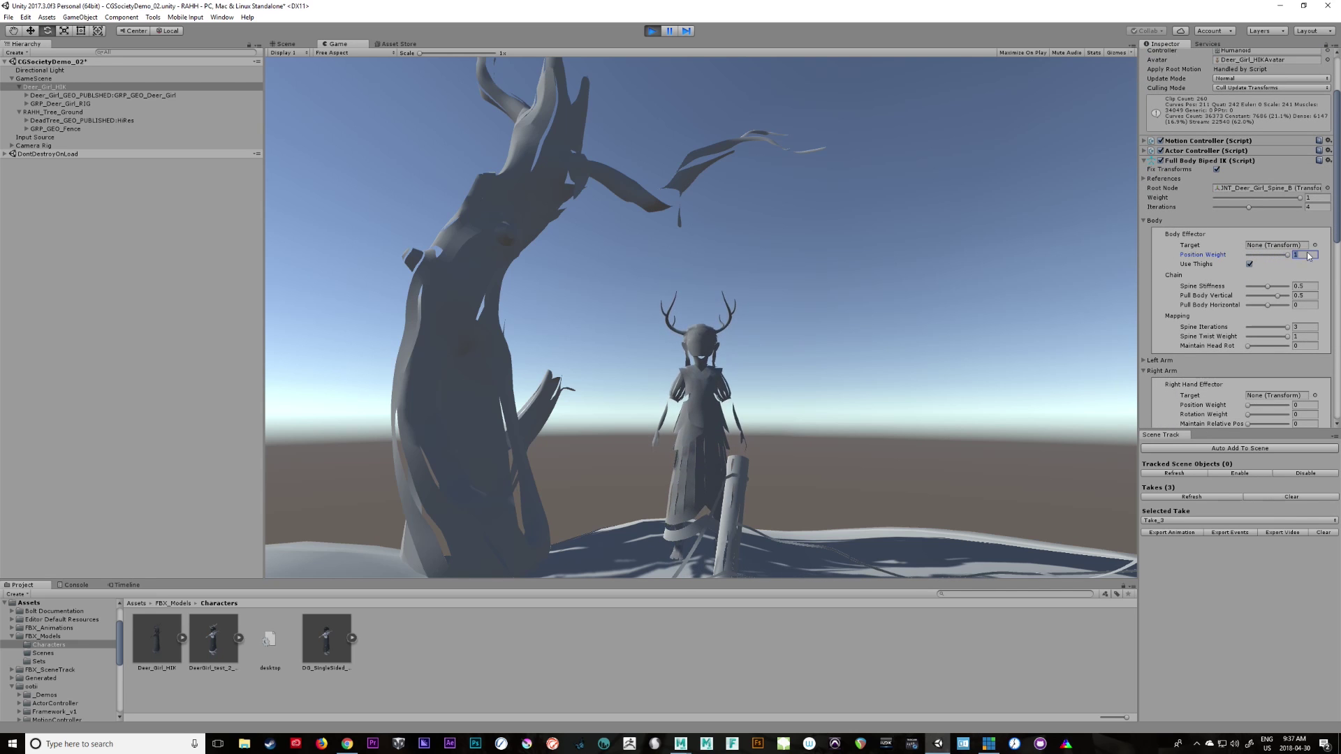
View the running character from the side in the Scene view and reset the Body Effector's Position Weight to 0
{"action": "left_click", "coordinate": [301, 44]}
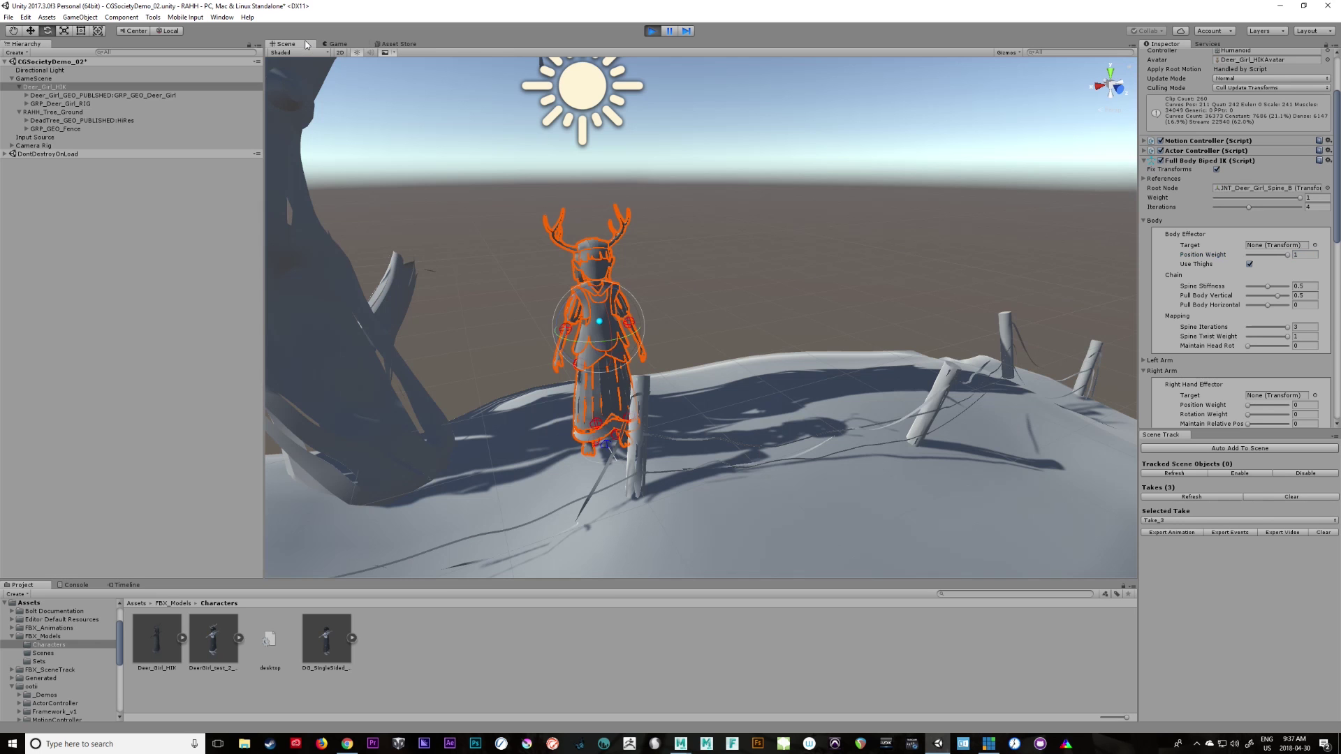
{"action": "left_click_drag", "start_coordinate": [929, 362], "coordinate": [958, 363], "text": "alt"}
{"action": "key", "text": "w"}
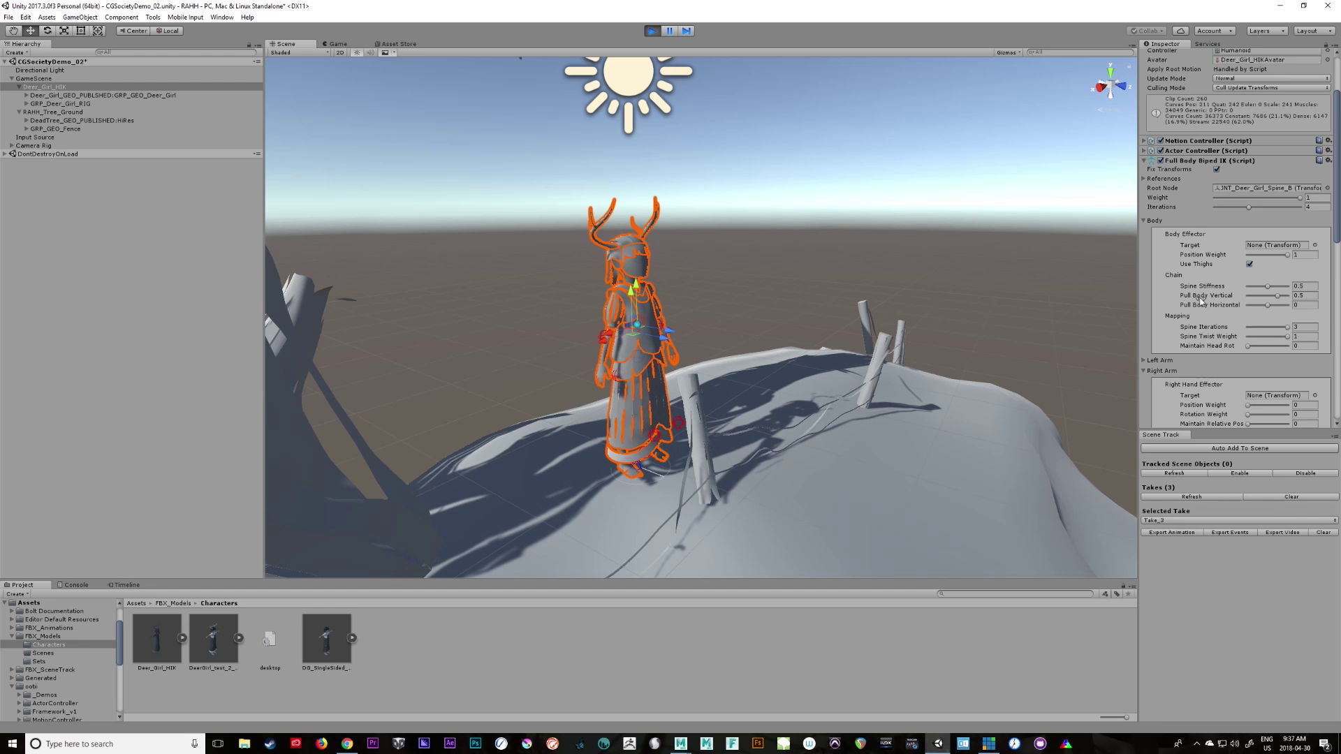
{"action": "left_click_drag", "start_coordinate": [1289, 257], "coordinate": [1235, 264]}
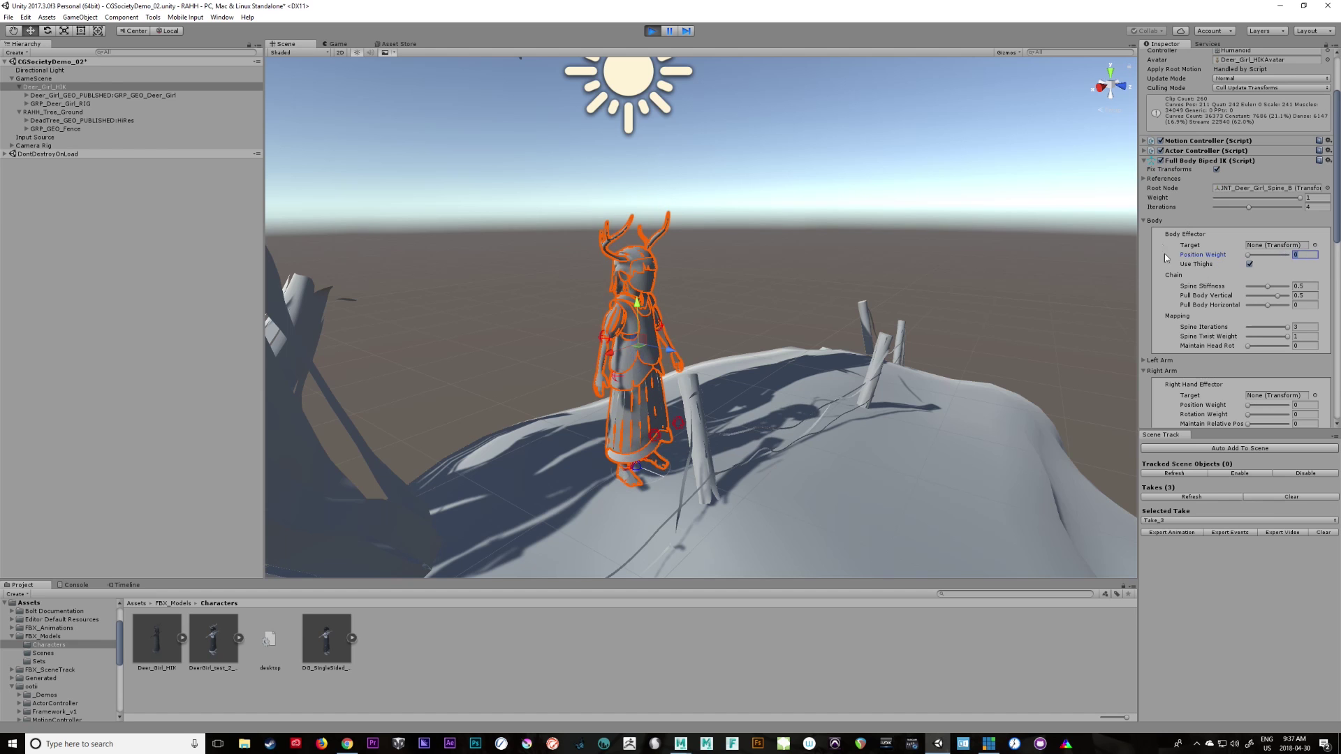
Expand the Left Arm settings in place of Body, raise the Left Hand Effector's Position Weight, and examine the pose from several angles
{"action": "left_click", "coordinate": [1144, 221]}
{"action": "left_click", "coordinate": [1145, 231]}
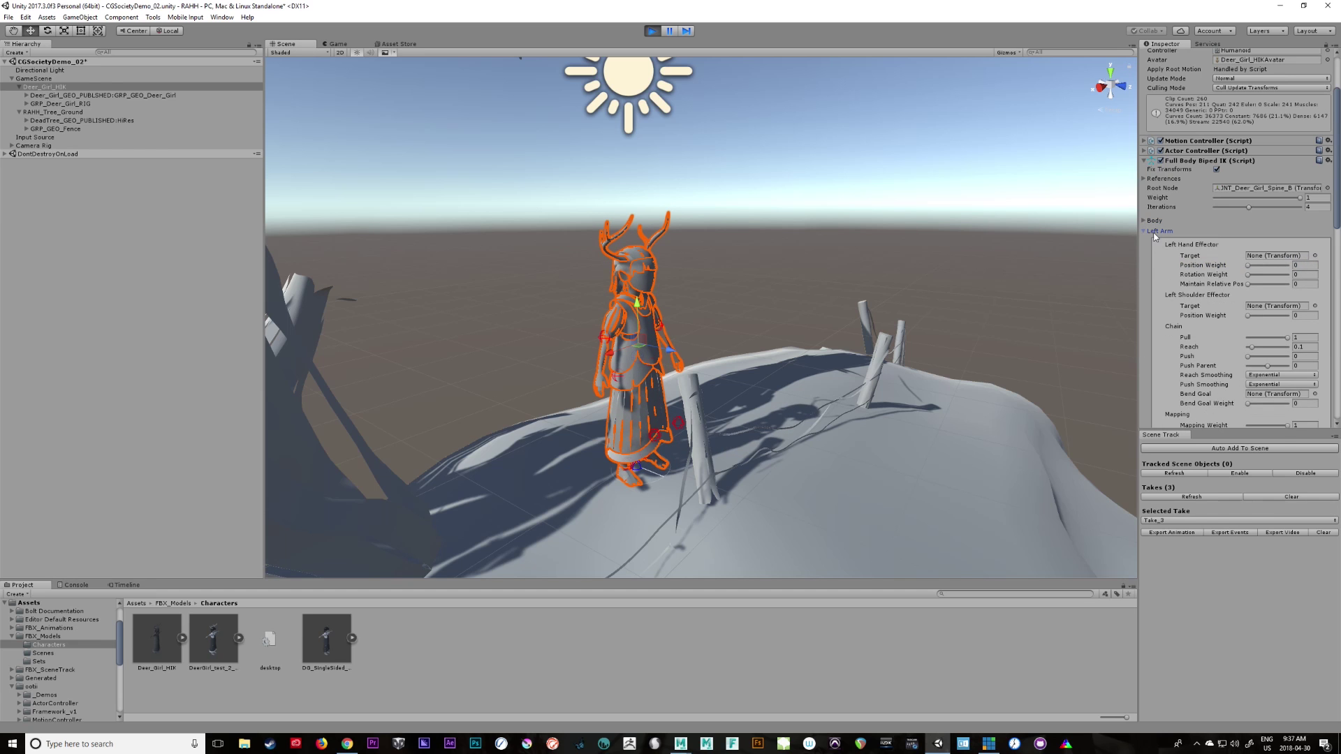
{"action": "left_click_drag", "start_coordinate": [1248, 266], "coordinate": [1289, 266]}
{"action": "left_click_drag", "start_coordinate": [792, 334], "coordinate": [653, 322], "text": "alt"}
{"action": "left_click_drag", "start_coordinate": [656, 396], "coordinate": [391, 402], "text": "alt"}
{"action": "left_click_drag", "start_coordinate": [907, 409], "coordinate": [656, 414], "text": "alt"}
{"action": "right_click_drag", "start_coordinate": [692, 414], "coordinate": [741, 413], "text": "alt"}
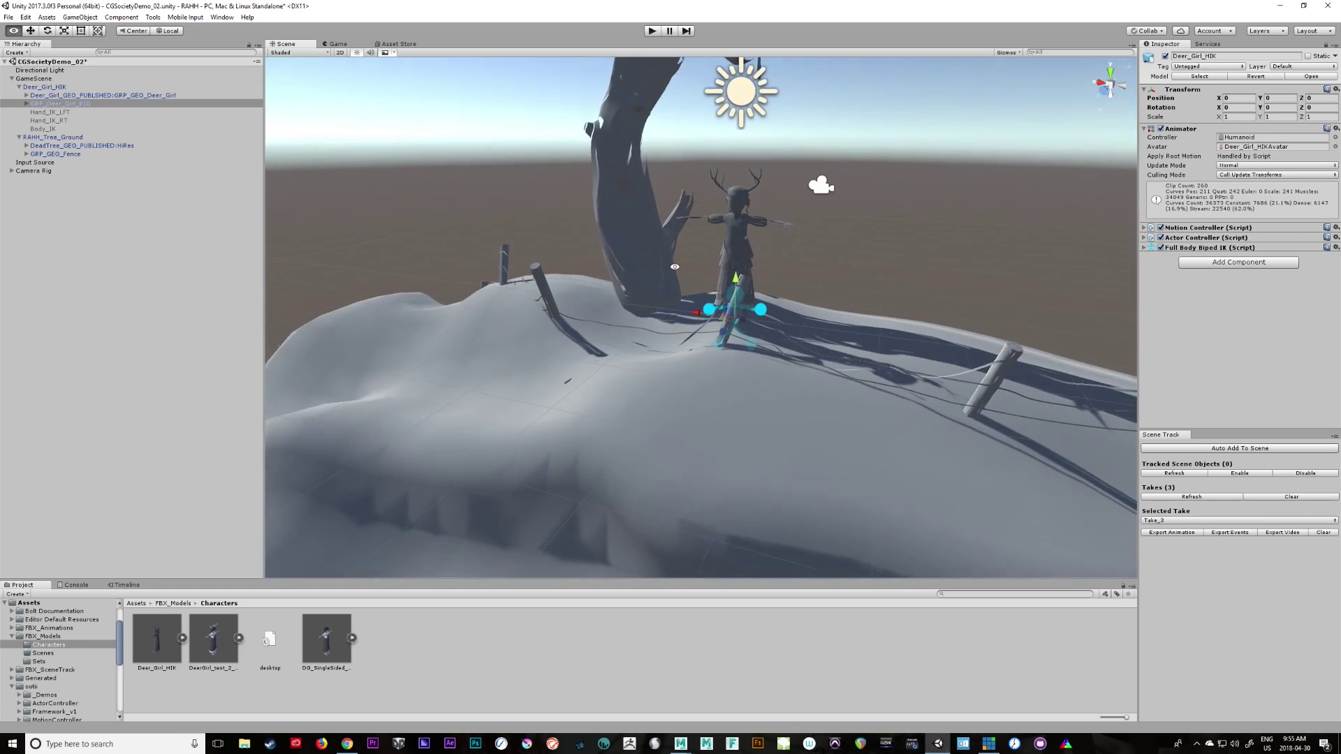
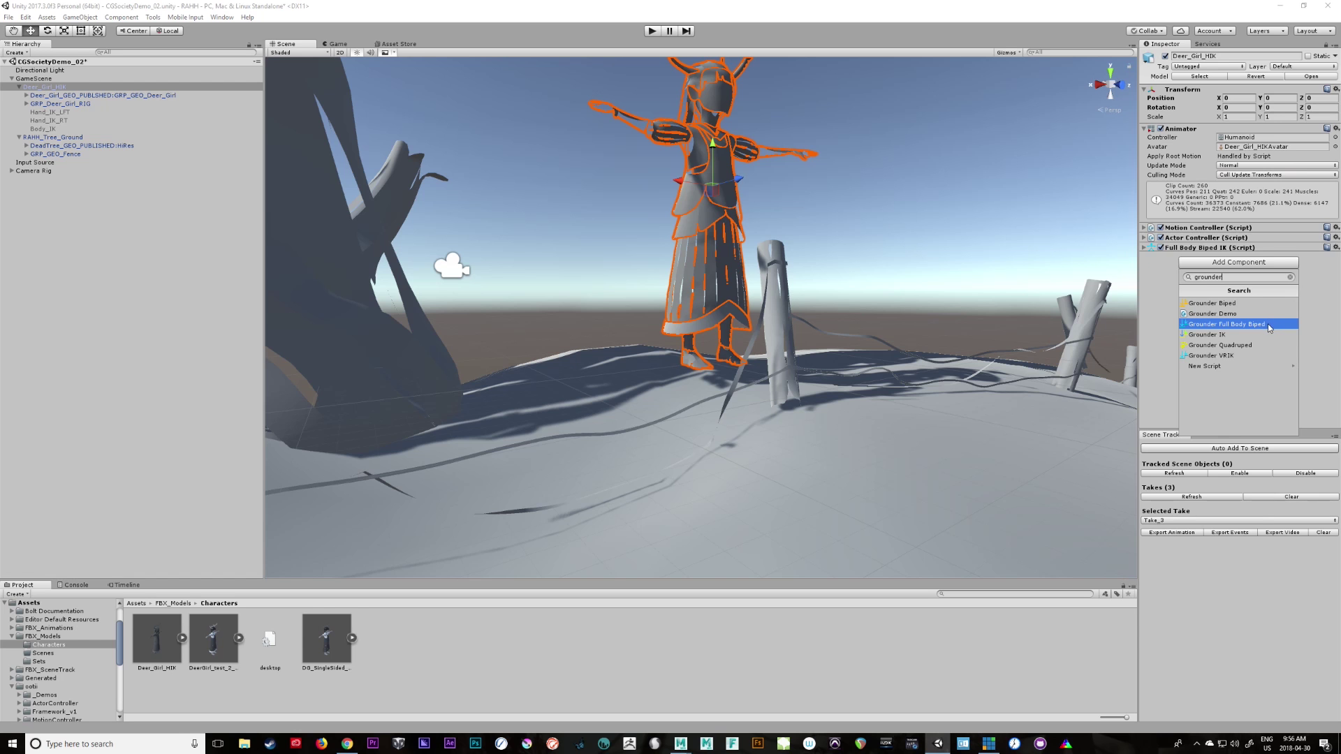
Add a Grounder Full Body Biped component to Deer_Girl_HIK and set its solver Layers to FIK_Grounder
{"action": "left_click", "coordinate": [1252, 324]}
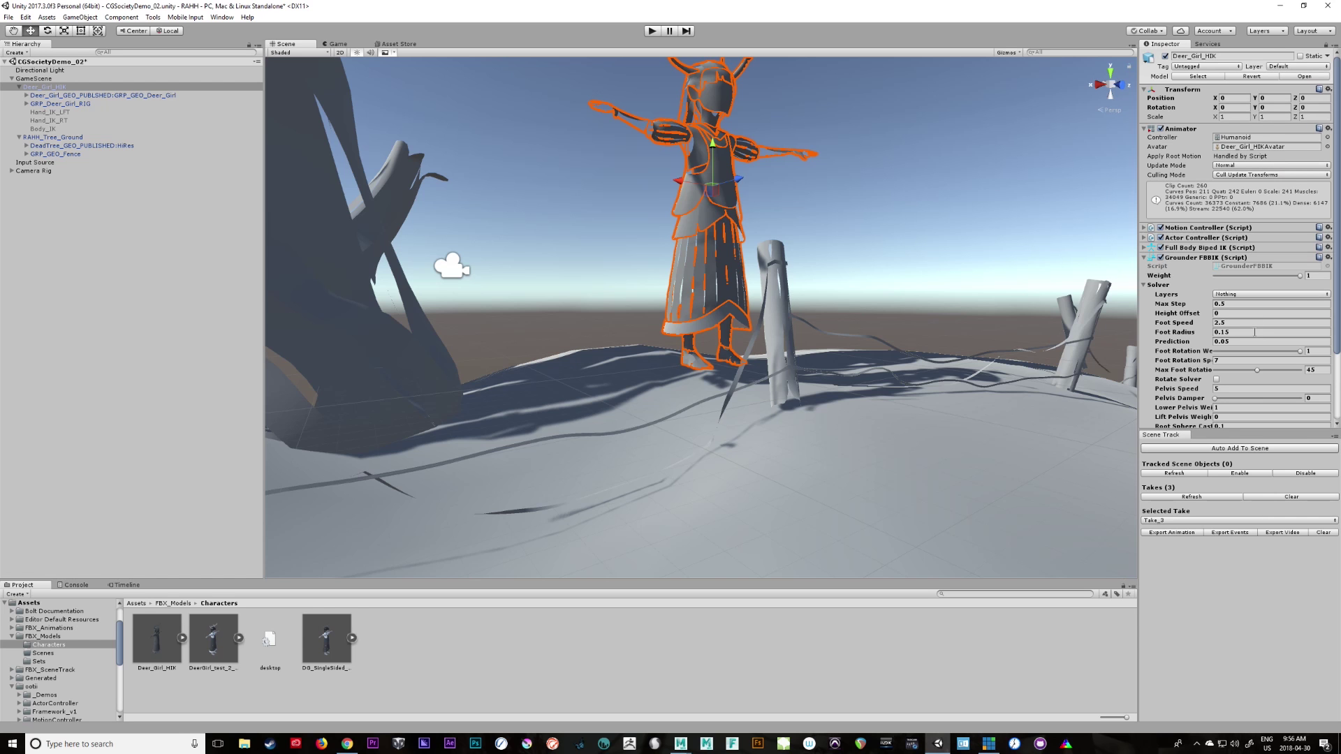
{"action": "left_click_drag", "start_coordinate": [1336, 287], "coordinate": [1336, 357]}
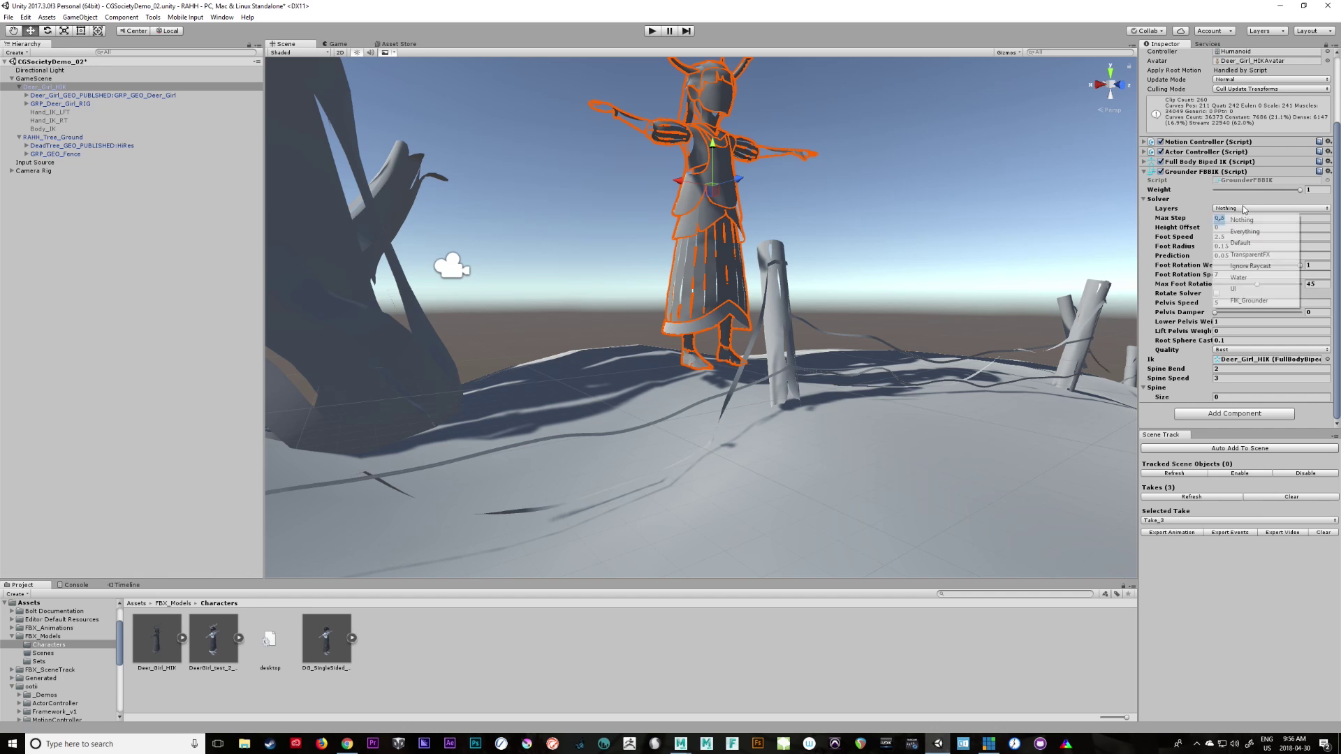
Select RAHH_Tree_Ground, unlock the Inspector, and assign the FIK_Grounder layer to this object only
{"action": "left_click", "coordinate": [983, 427]}
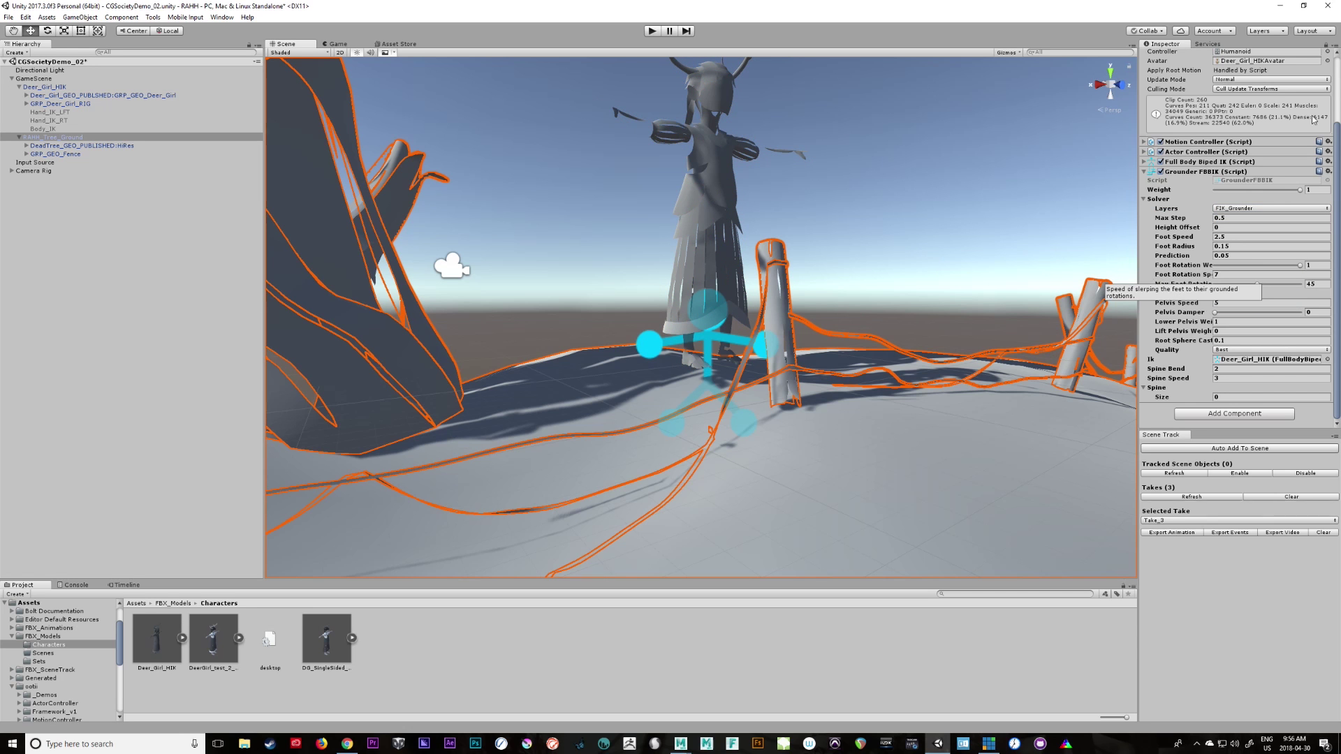
{"action": "scroll", "coordinate": [1336, 202], "scroll_direction": "up", "scroll_amount": 3}
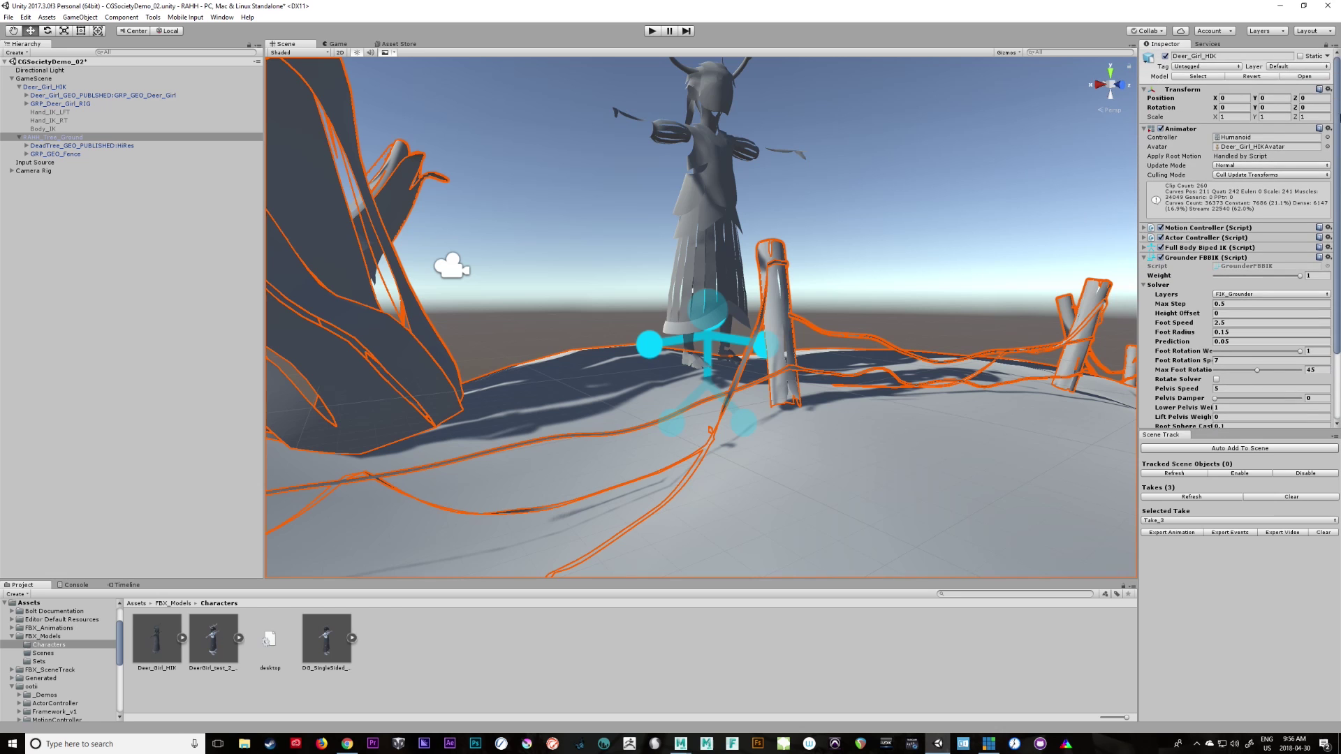
{"action": "left_click", "coordinate": [1325, 45]}
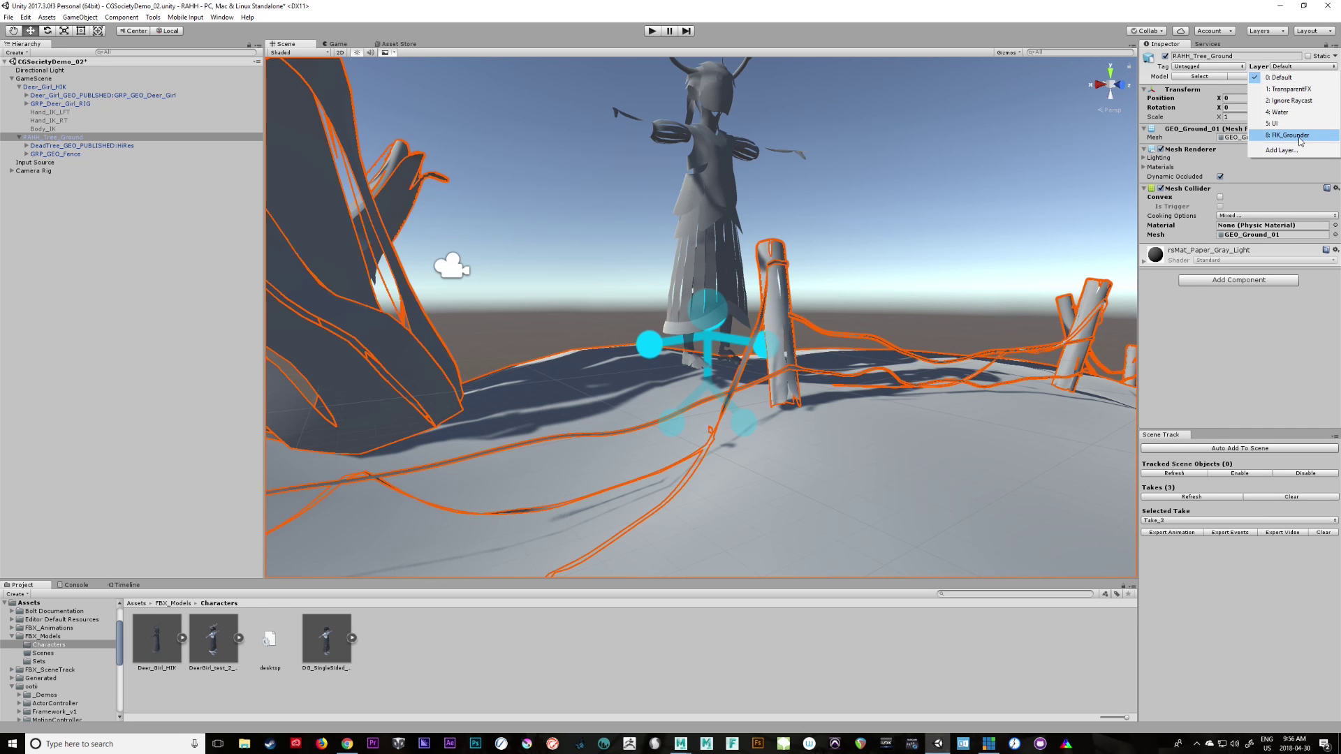
{"action": "left_click", "coordinate": [1298, 135]}
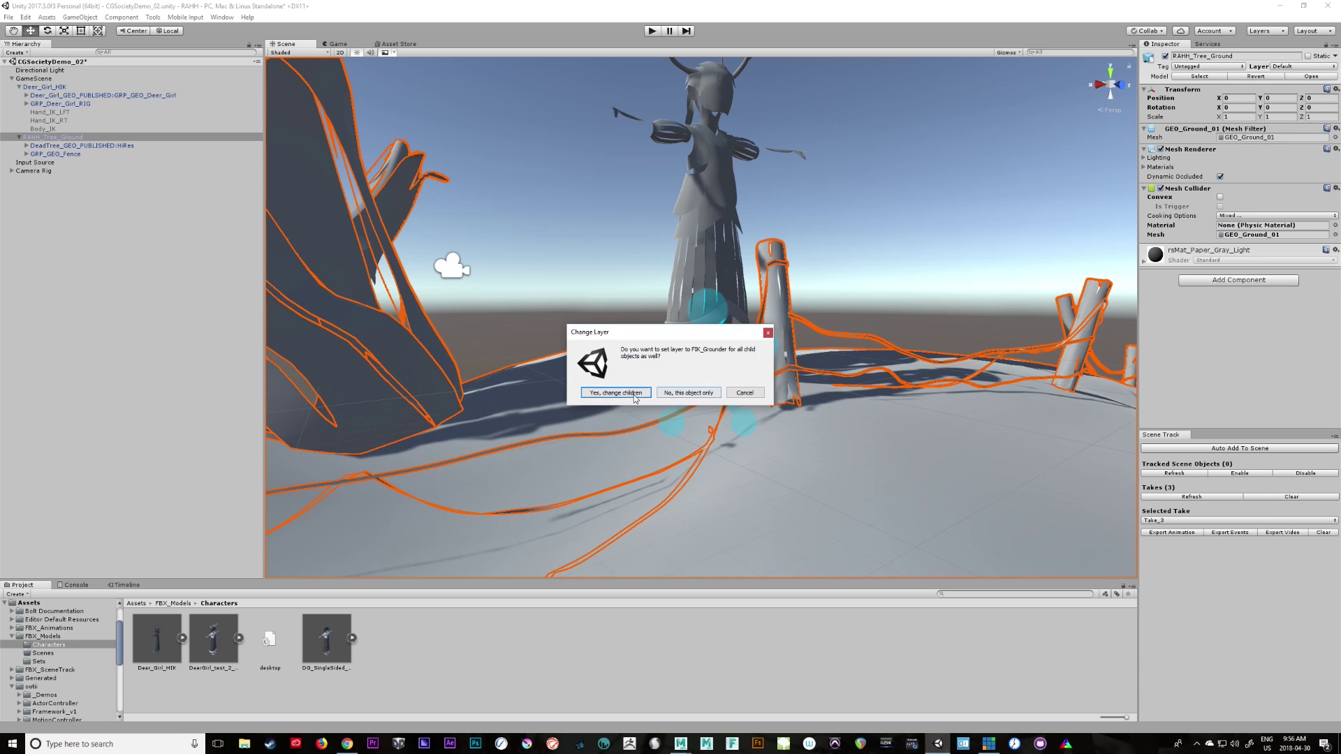
{"action": "left_click", "coordinate": [688, 394]}
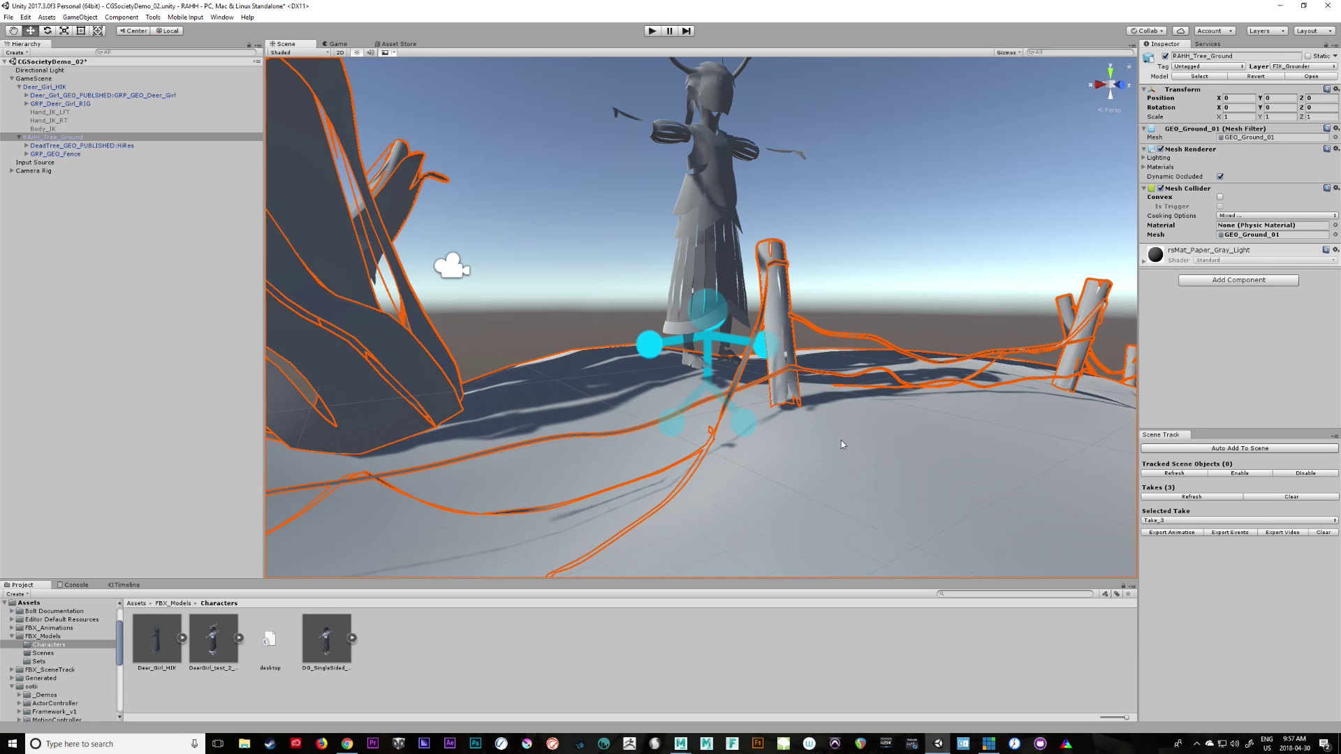
Select Deer_Girl_HIK, run the game, and walk the character around the dead tree to check its foot grounding from different camera angles
{"action": "left_click", "coordinate": [53, 86]}
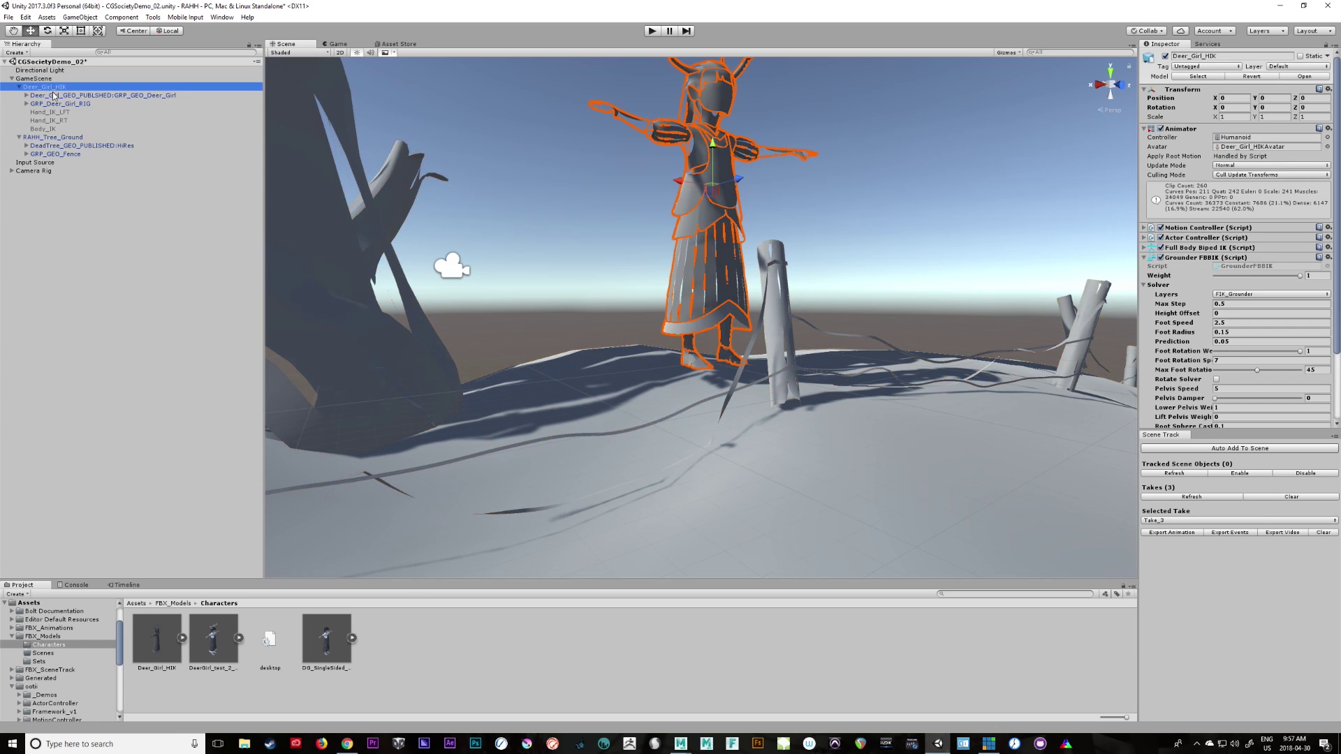
{"action": "left_click", "coordinate": [651, 31]}
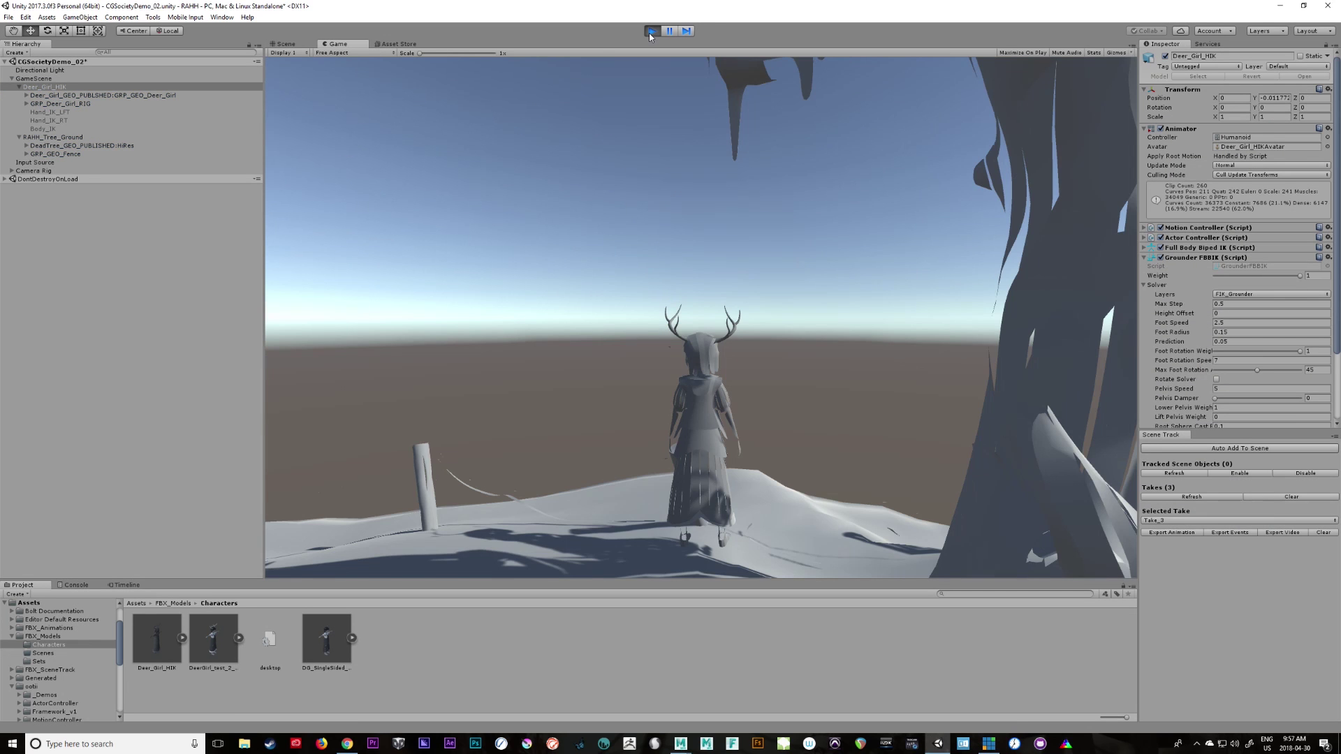
{"action": "key", "text": "a"}
{"action": "key", "text": "s"}
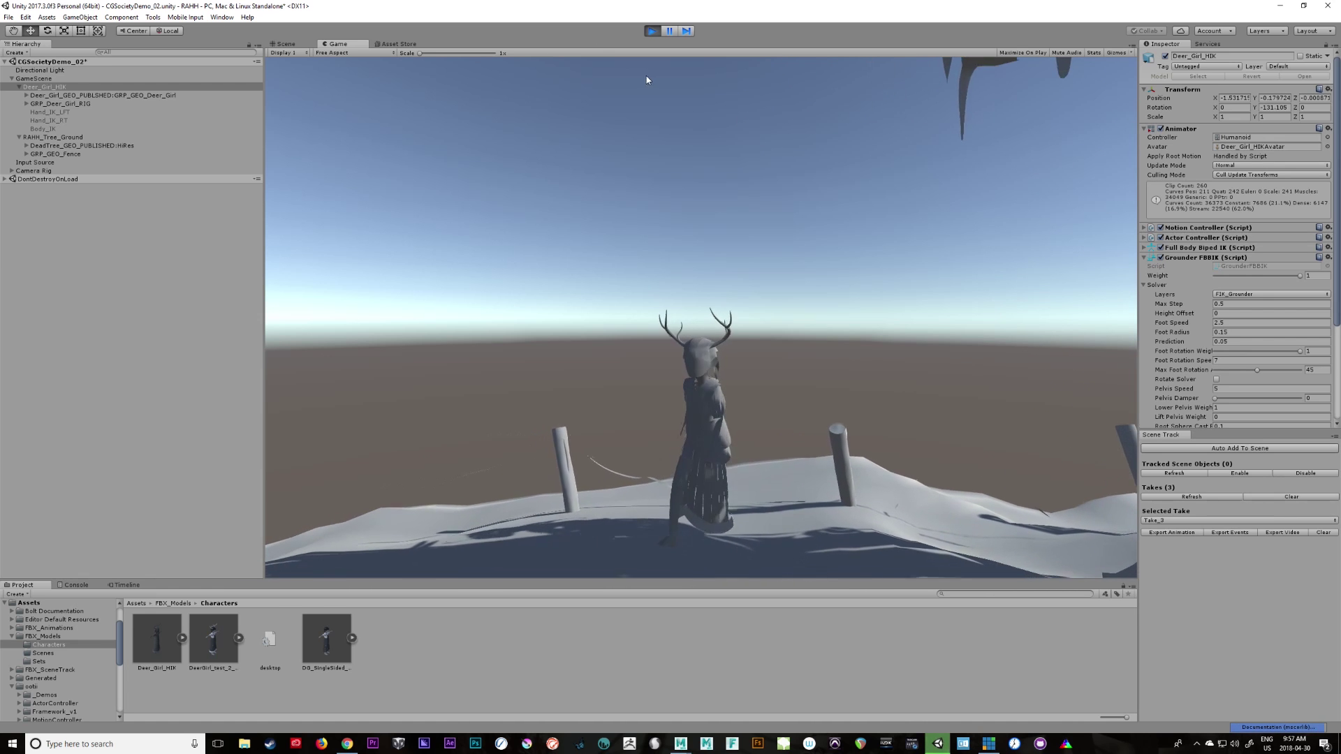
{"action": "right_click_drag", "start_coordinate": [817, 419], "coordinate": [618, 417]}
{"action": "key", "text": "a"}
{"action": "right_click_drag", "start_coordinate": [671, 469], "coordinate": [936, 394]}
{"action": "right_click_drag", "start_coordinate": [810, 419], "coordinate": [1077, 379]}
{"action": "key", "text": "s"}
{"action": "key", "text": "a"}
{"action": "key", "text": "a"}
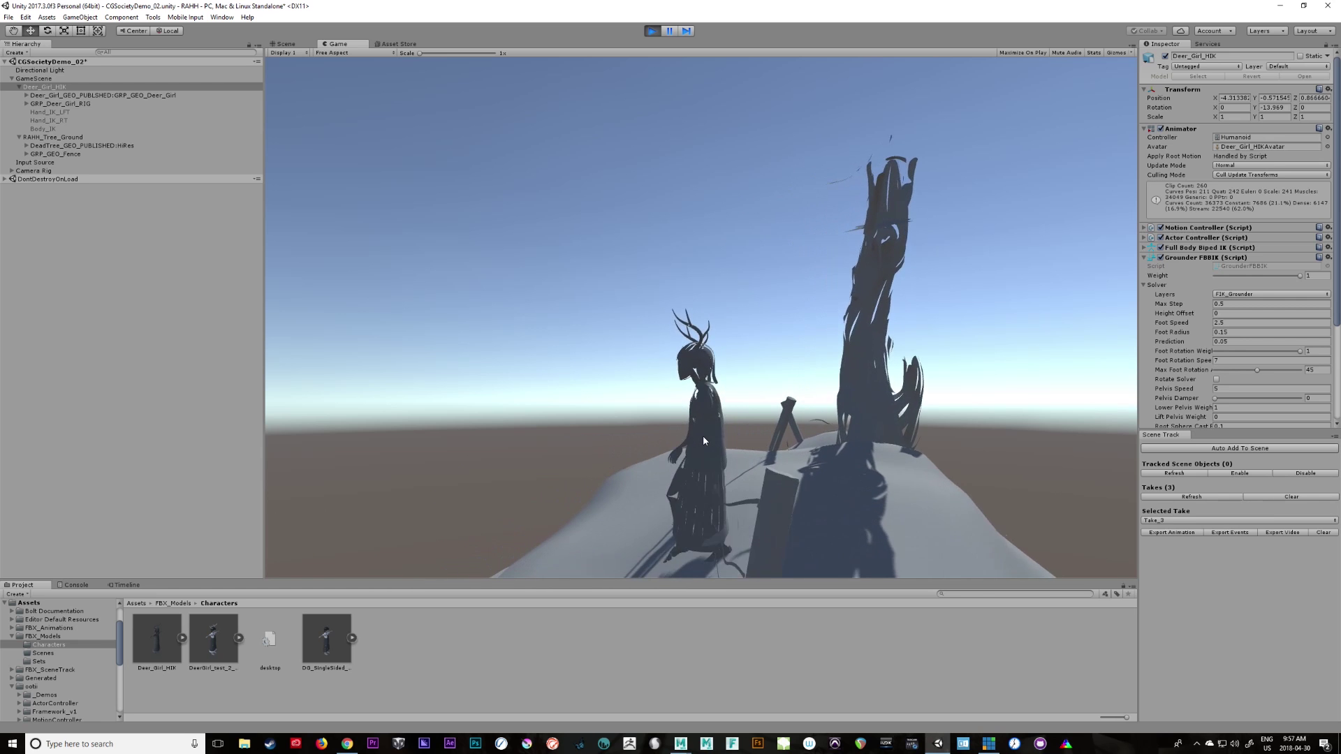
Walk the character along the fence and over the slopes to check how the feet meet the ground, and stop the game
{"action": "key", "text": "d"}
{"action": "key", "text": "a"}
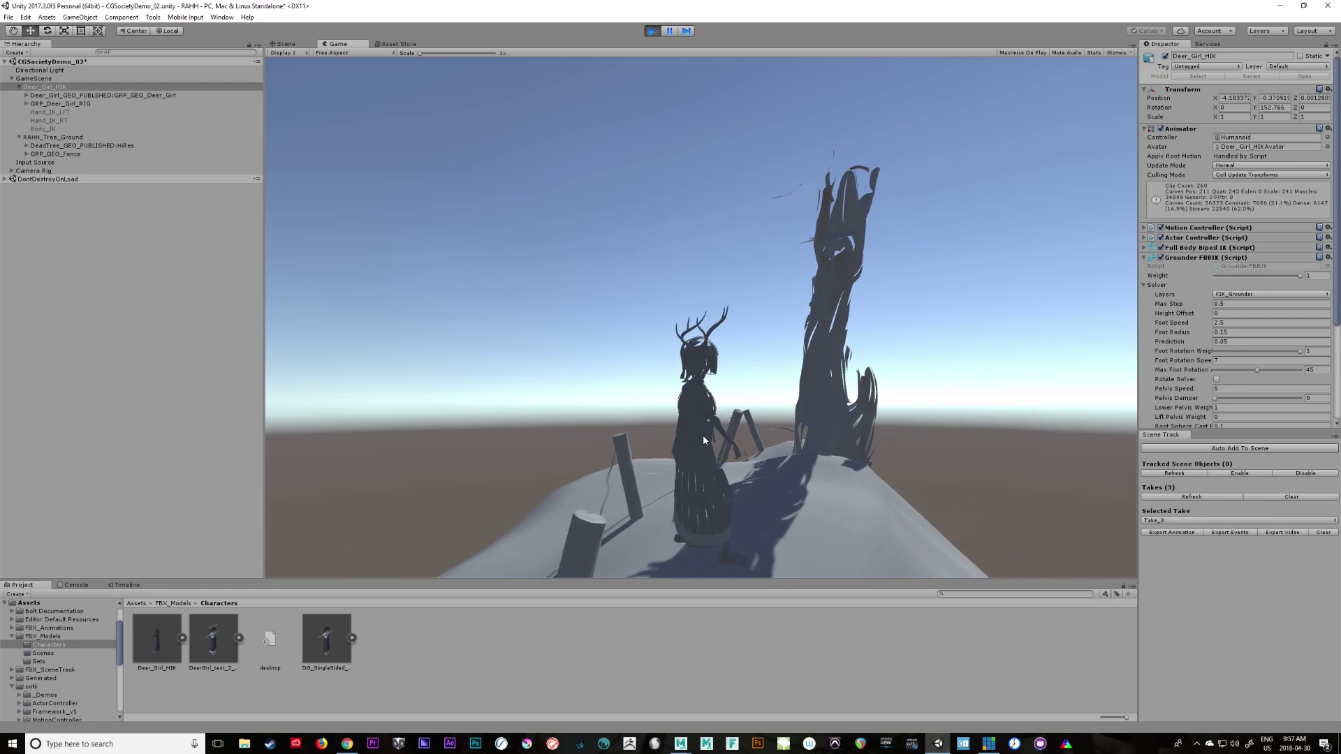
{"action": "key", "text": "w"}
{"action": "right_click_drag", "start_coordinate": [604, 468], "coordinate": [749, 471]}
{"action": "key", "text": "d"}
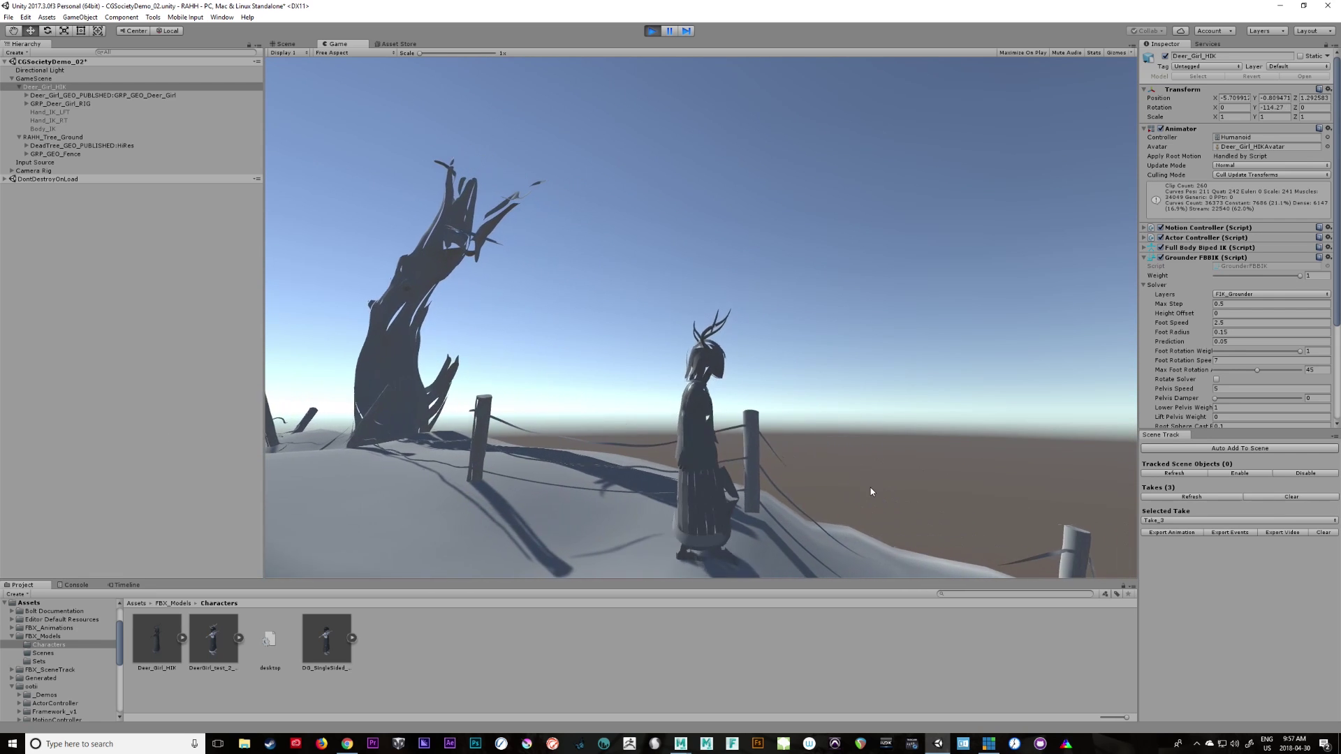
{"action": "key", "text": "a"}
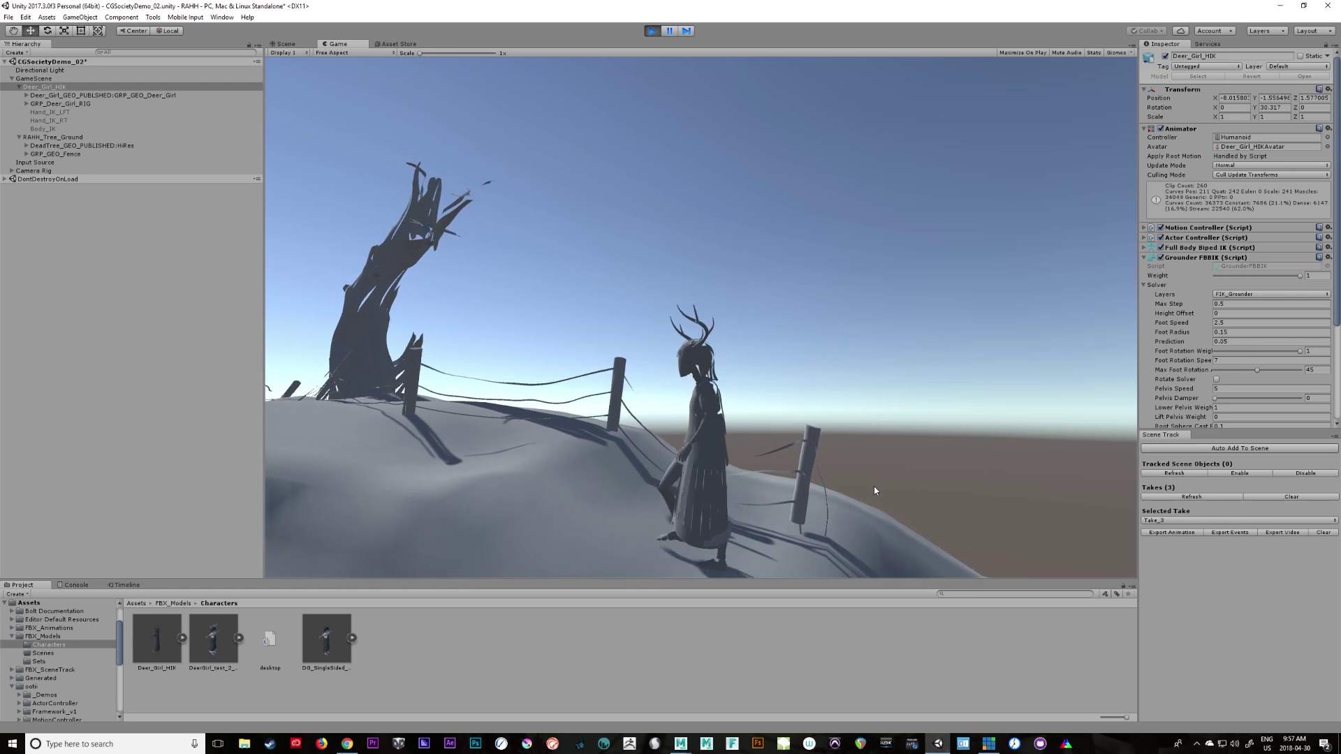
{"action": "key", "text": "w"}
{"action": "right_click_drag", "start_coordinate": [773, 479], "coordinate": [845, 433]}
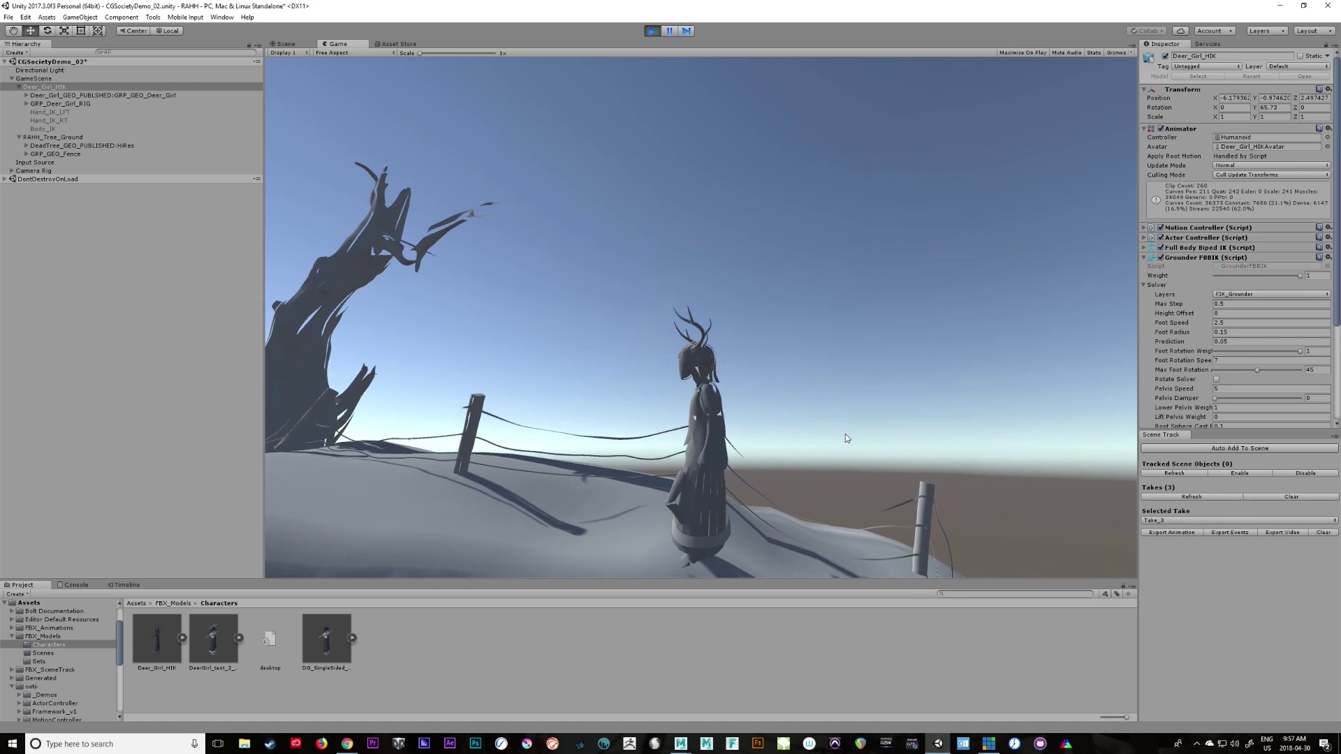
{"action": "key", "text": "a"}
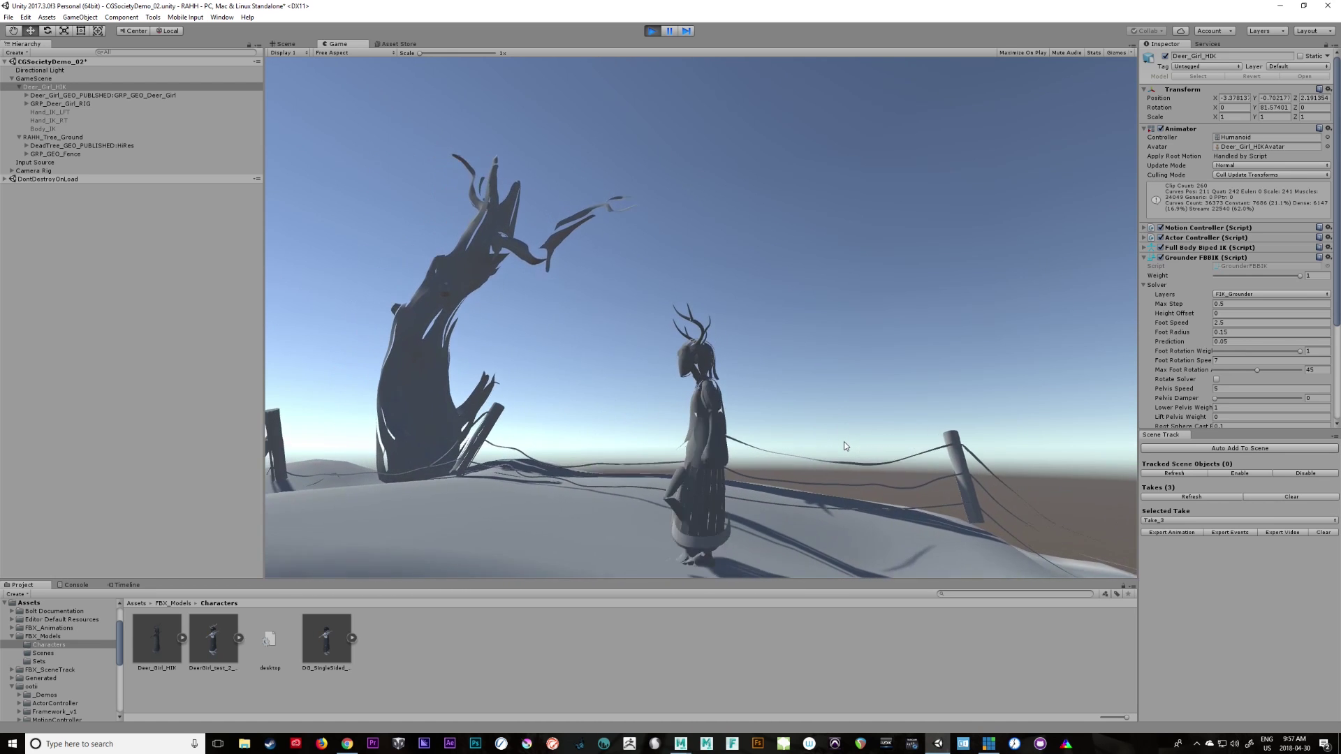
{"action": "key", "text": "w"}
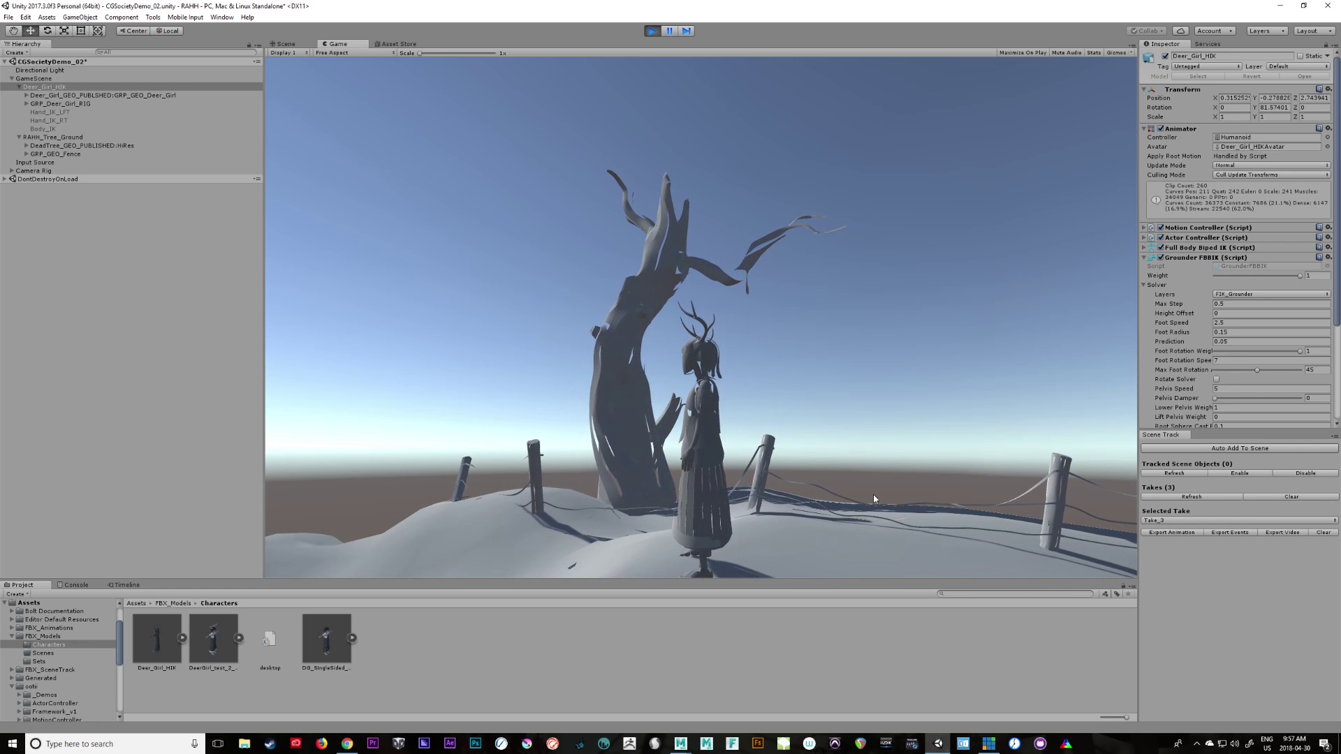
{"action": "key", "text": "w"}
{"action": "key", "text": "ctrl+p"}
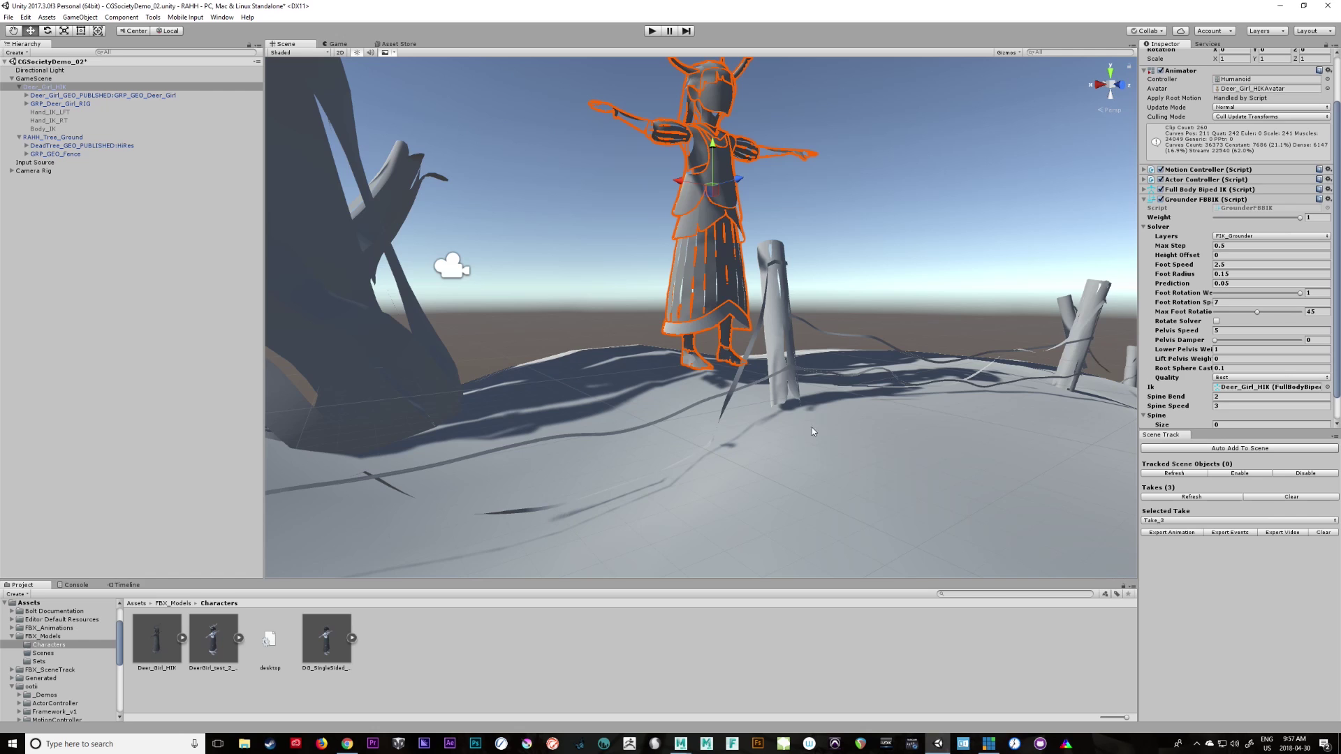
Set the Grounder's Spine size to 2, with Left Shoulder and Right Shoulder effectors, each with a Horizontal Weight of 0.5
{"action": "scroll", "coordinate": [1329, 395], "scroll_direction": "down", "scroll_amount": 2}
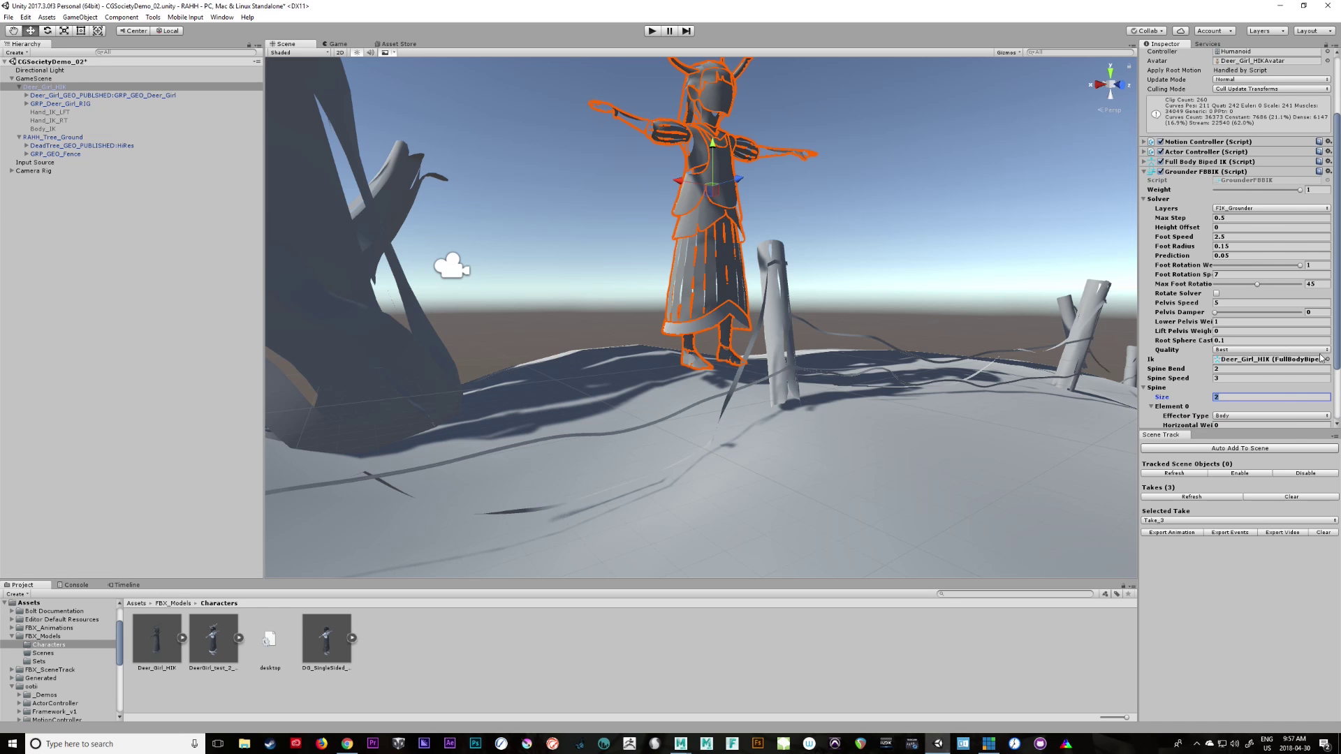
{"action": "scroll", "coordinate": [1292, 352], "scroll_direction": "down", "scroll_amount": 3}
{"action": "left_click", "coordinate": [1250, 341]}
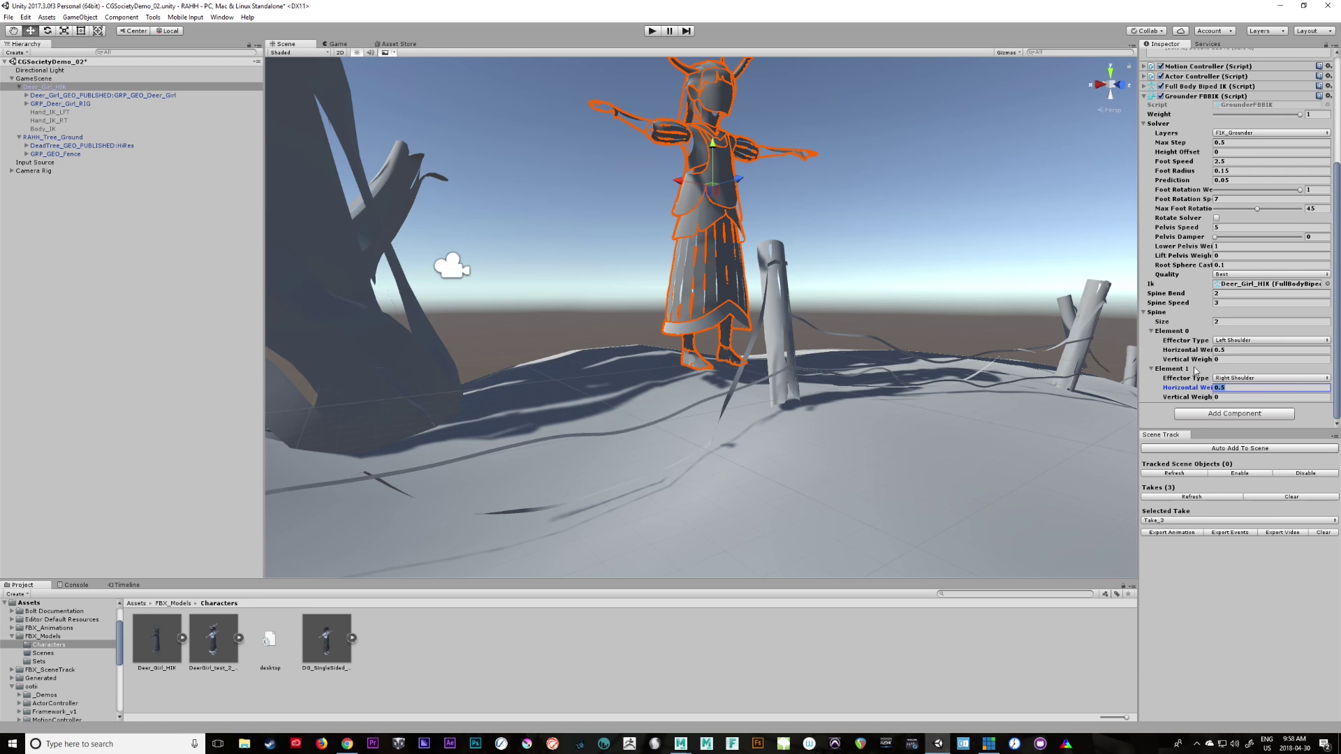
Run the game and try a Horizontal Weight of 2 on both shoulder effectors while walking the character over the hill
{"action": "left_click", "coordinate": [652, 32]}
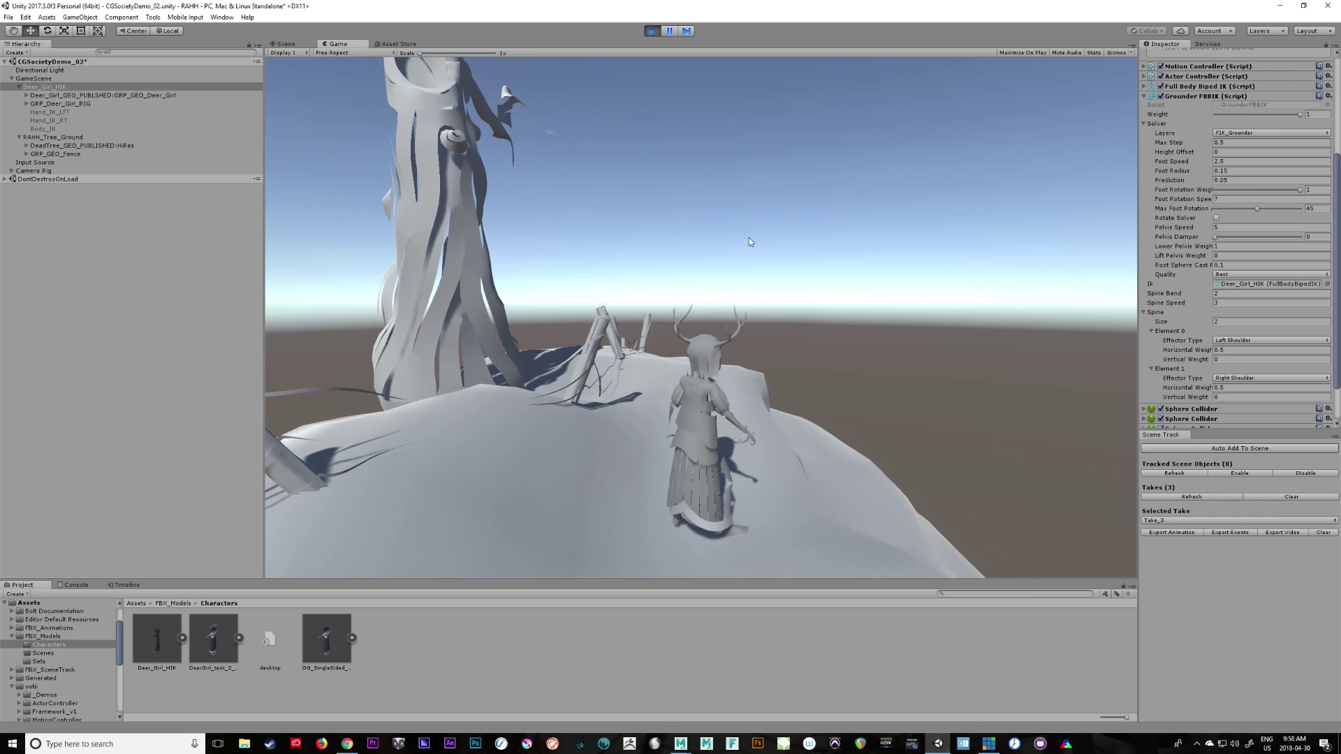
{"action": "left_click_drag", "start_coordinate": [1336, 279], "coordinate": [1337, 307]}
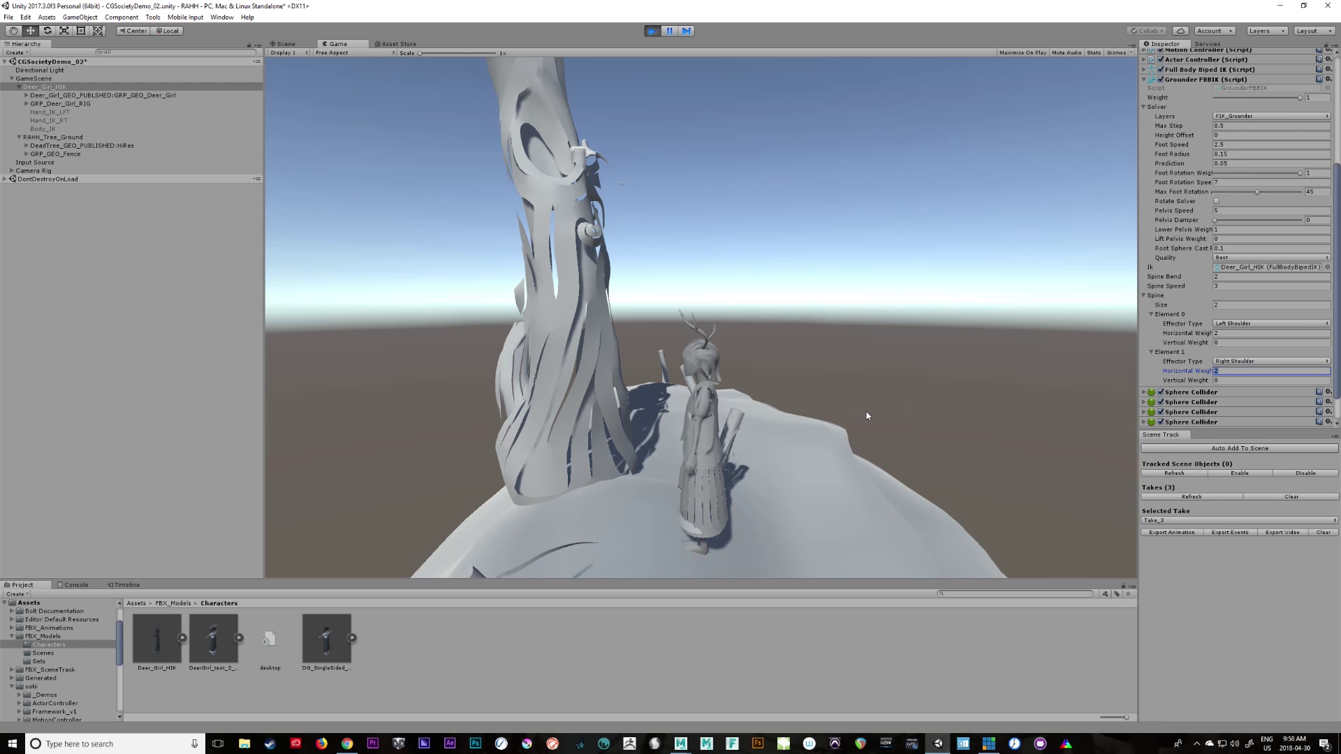
{"action": "key", "text": "w"}
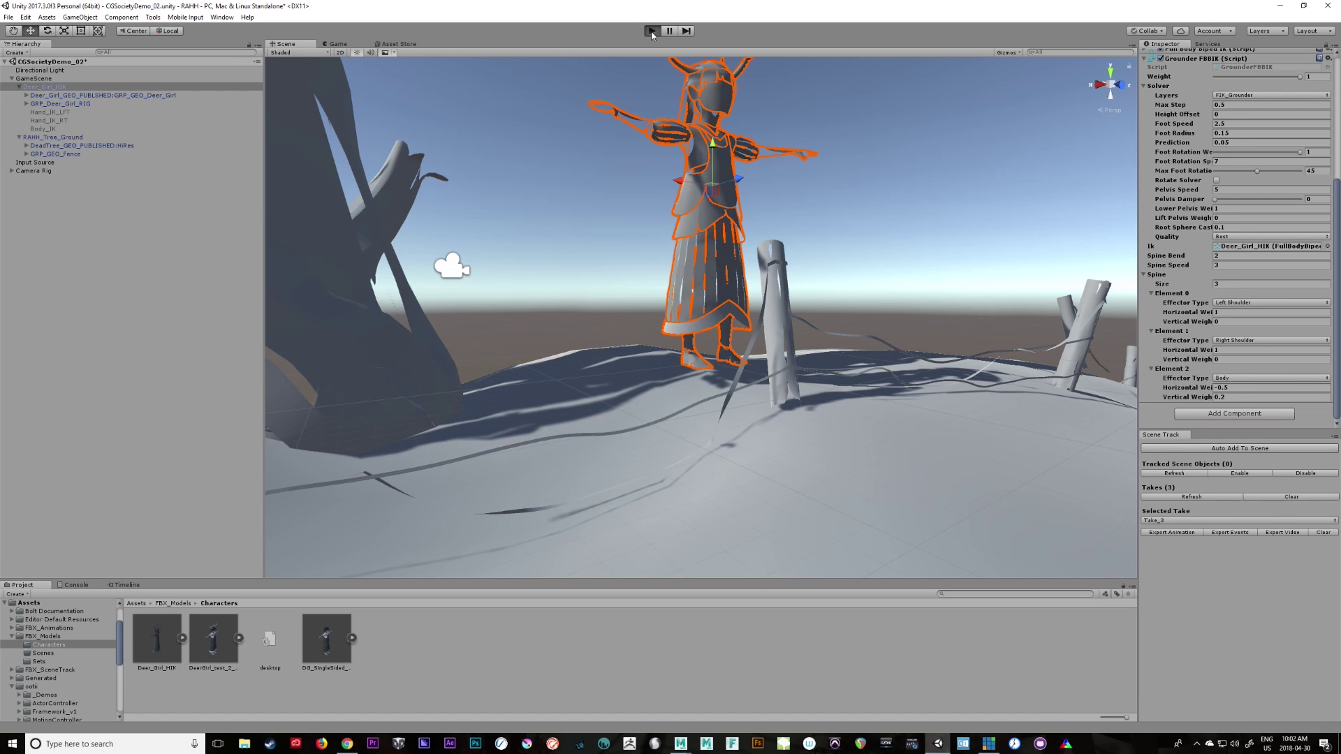
Run the game to test the Grounder with its shoulder and body spine effectors, stop it, and collapse Grounder FBBIK
{"action": "key", "text": "ctrl+p"}
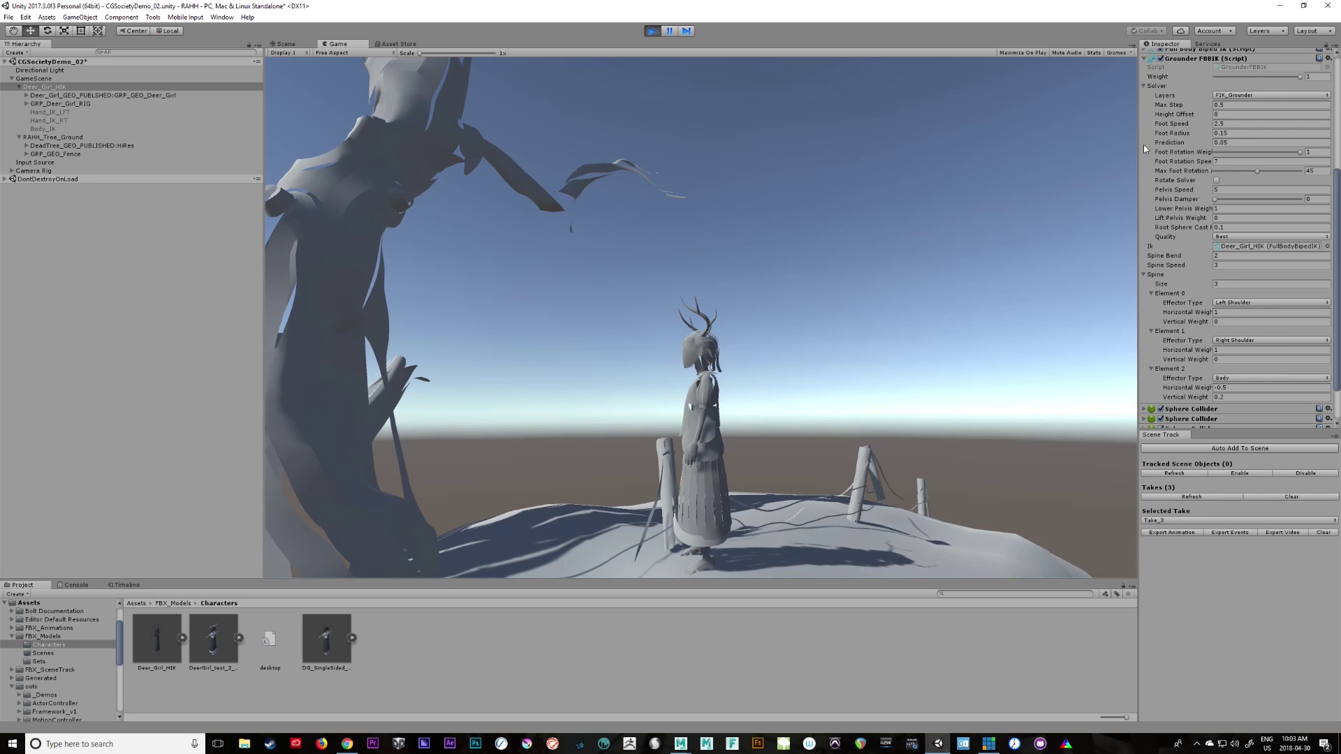
{"action": "left_click", "coordinate": [652, 31]}
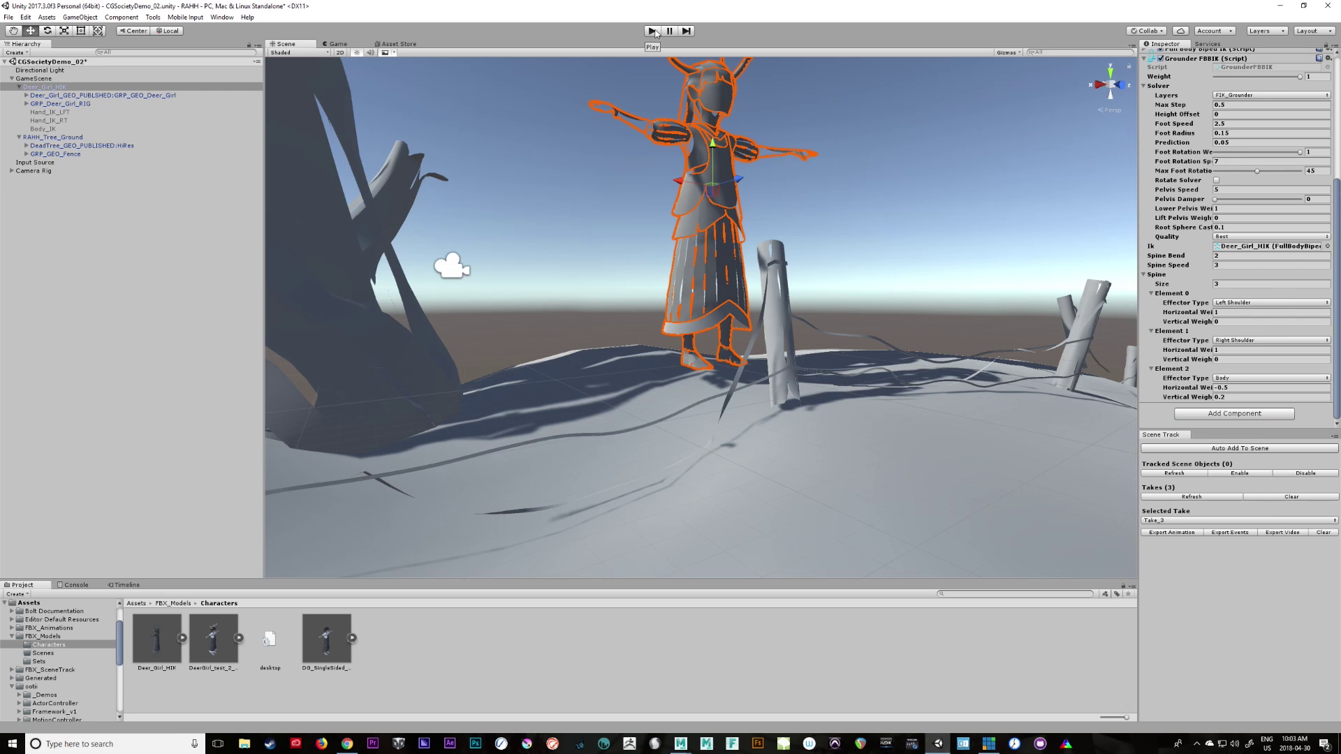
{"action": "scroll", "coordinate": [1258, 230], "scroll_direction": "up", "scroll_amount": 3}
{"action": "left_click", "coordinate": [1146, 258]}
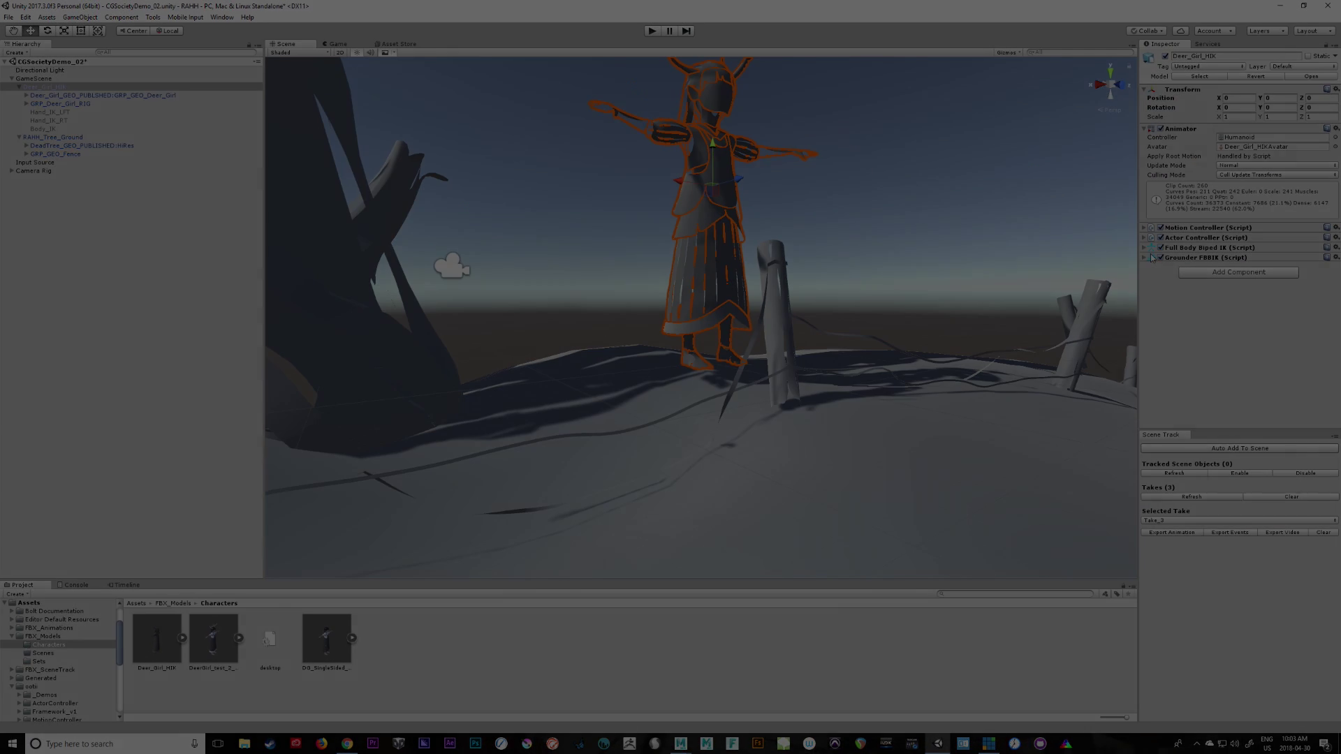